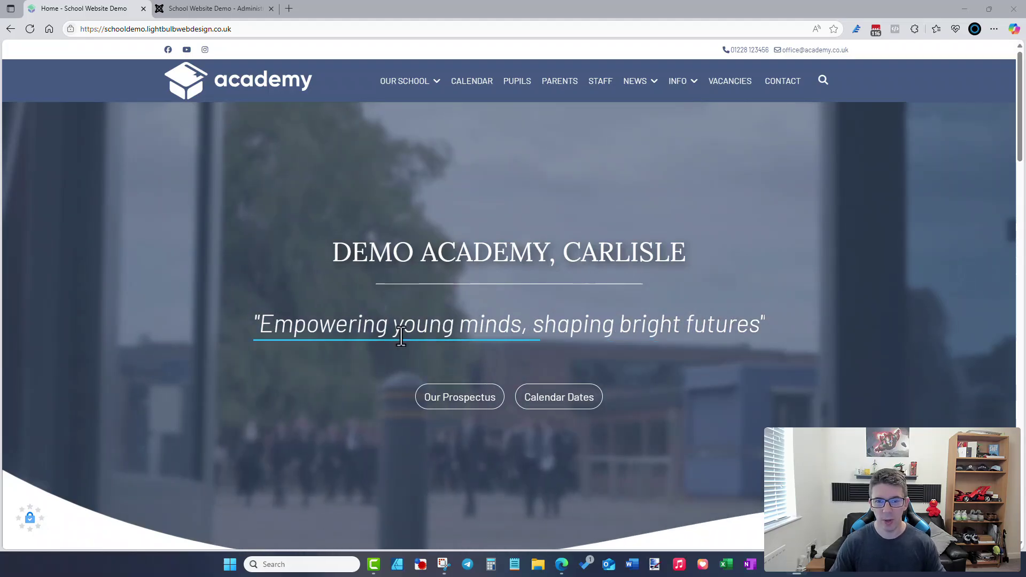
- Scroll through the school homepage, then enter the admin username on the administrator login
{"action": "scroll", "coordinate": [465, 359], "scroll_direction": "down", "scroll_amount": 10}
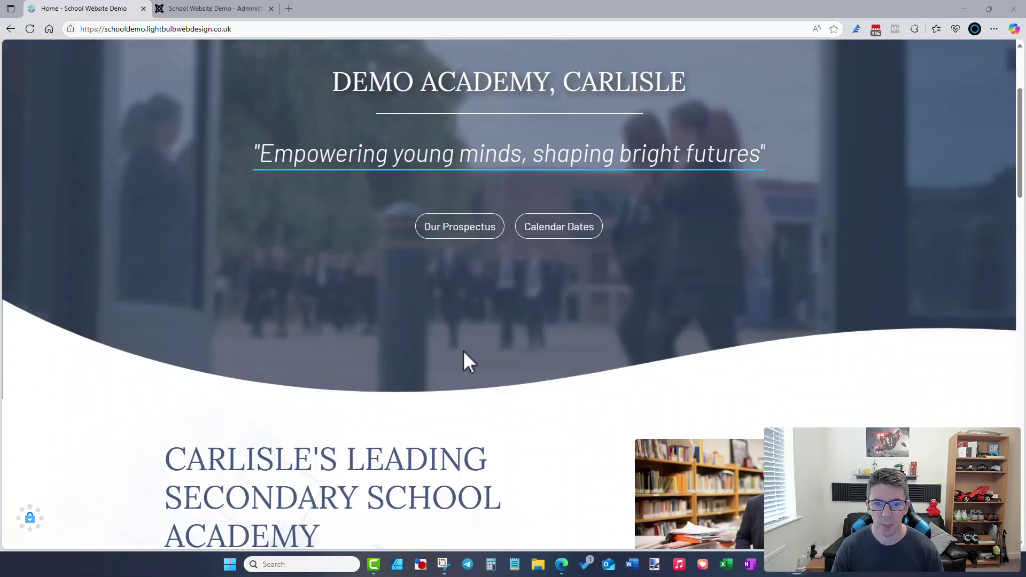
{"action": "scroll", "coordinate": [463, 350], "scroll_direction": "down", "scroll_amount": 7}
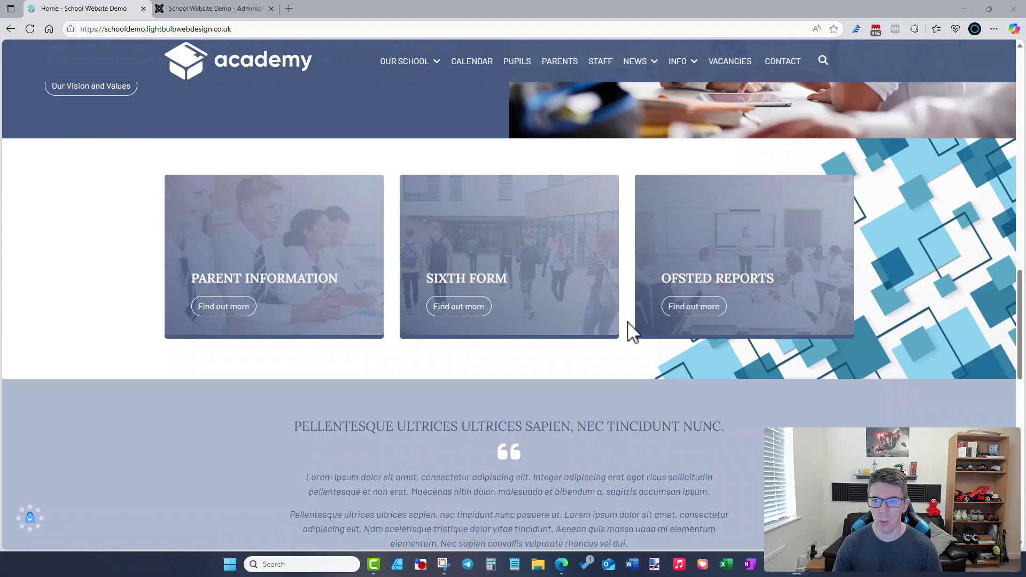
{"action": "scroll", "coordinate": [629, 323], "scroll_direction": "down", "scroll_amount": 2}
{"action": "scroll", "coordinate": [627, 321], "scroll_direction": "down", "scroll_amount": 6}
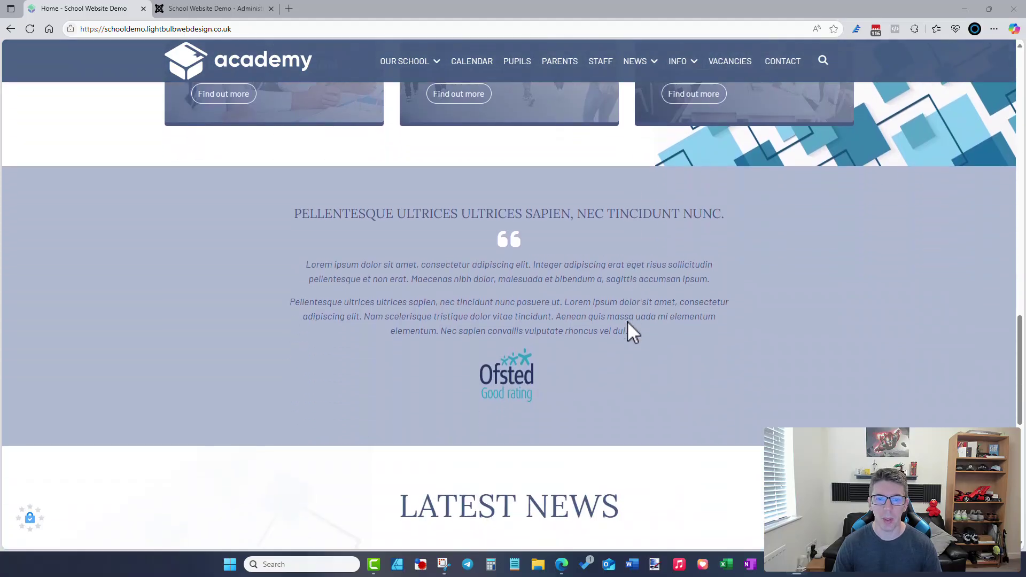
{"action": "scroll", "coordinate": [627, 321], "scroll_direction": "down", "scroll_amount": 6}
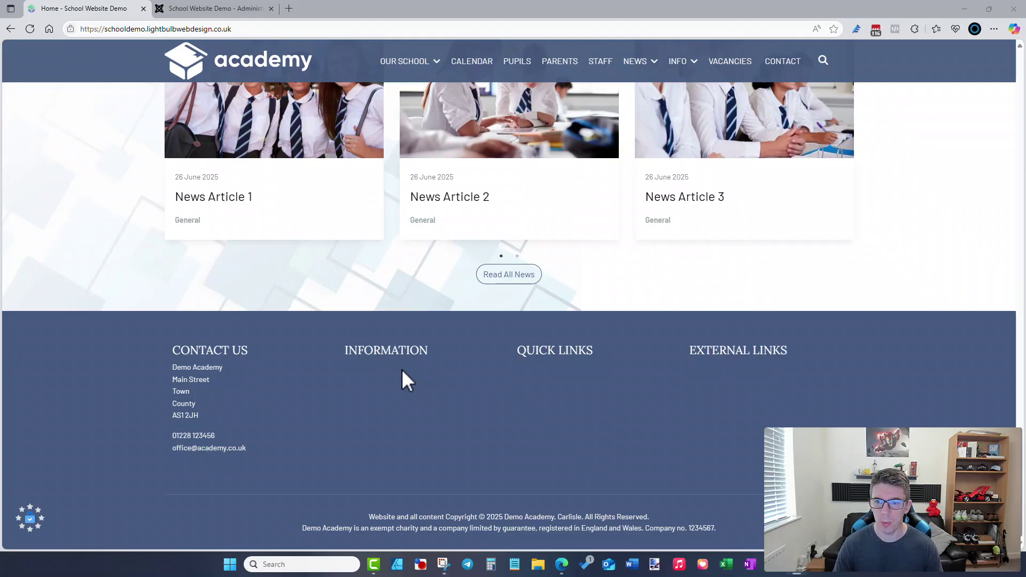
{"action": "scroll", "coordinate": [497, 405], "scroll_direction": "up", "scroll_amount": 20}
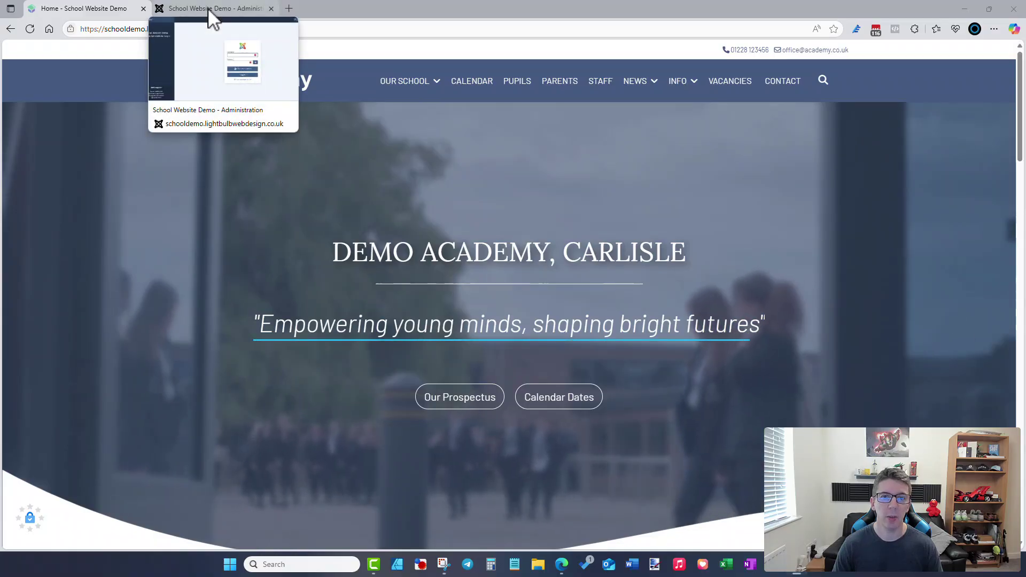
{"action": "left_click", "coordinate": [207, 7]}
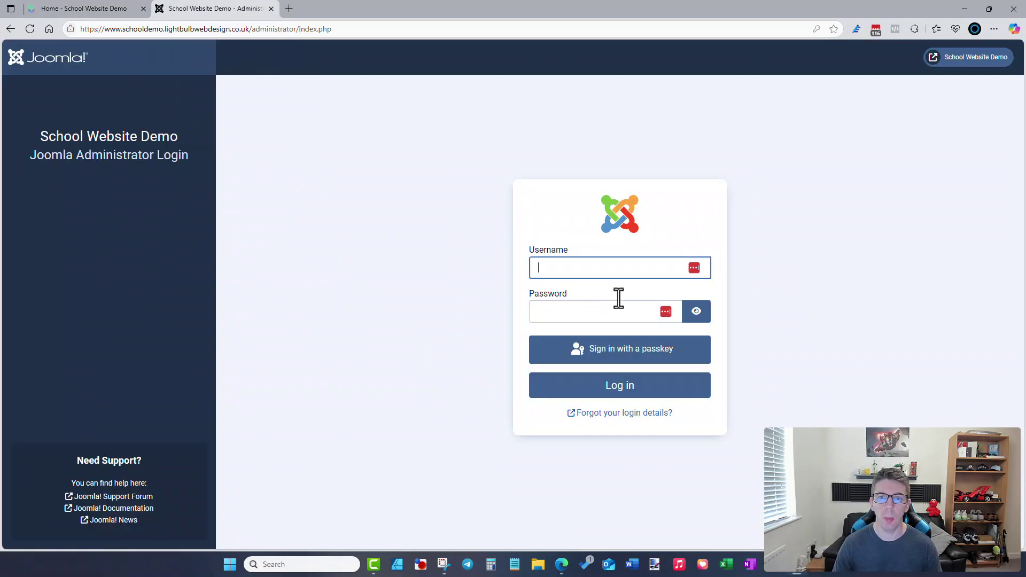
{"action": "left_click", "coordinate": [591, 268]}
{"action": "type", "text": "chris"}
{"action": "key", "text": "Tab"}
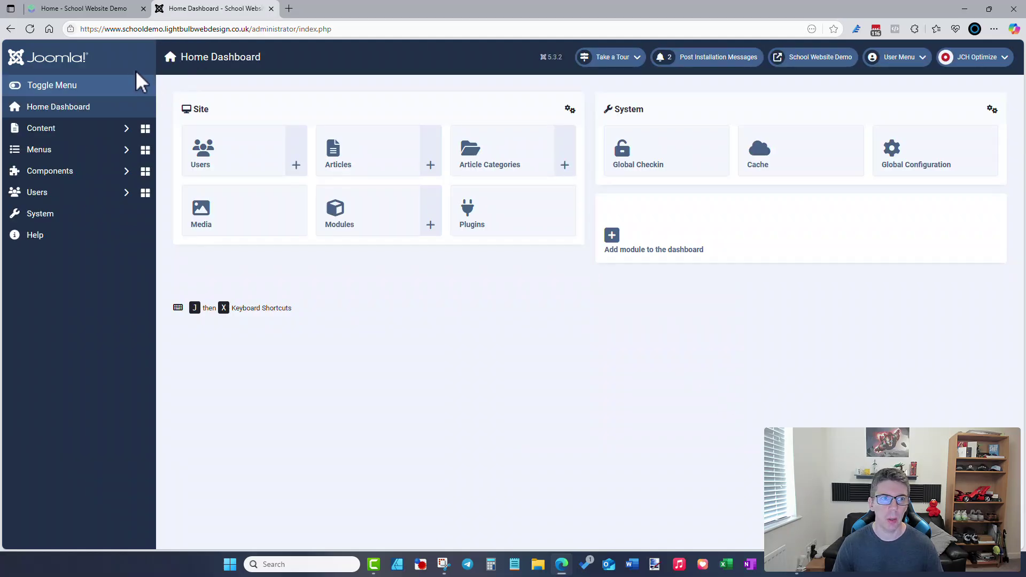
- From the admin dashboard, open SP Page Builder Pro's Pages list and edit the Home page
{"action": "left_click", "coordinate": [113, 12]}
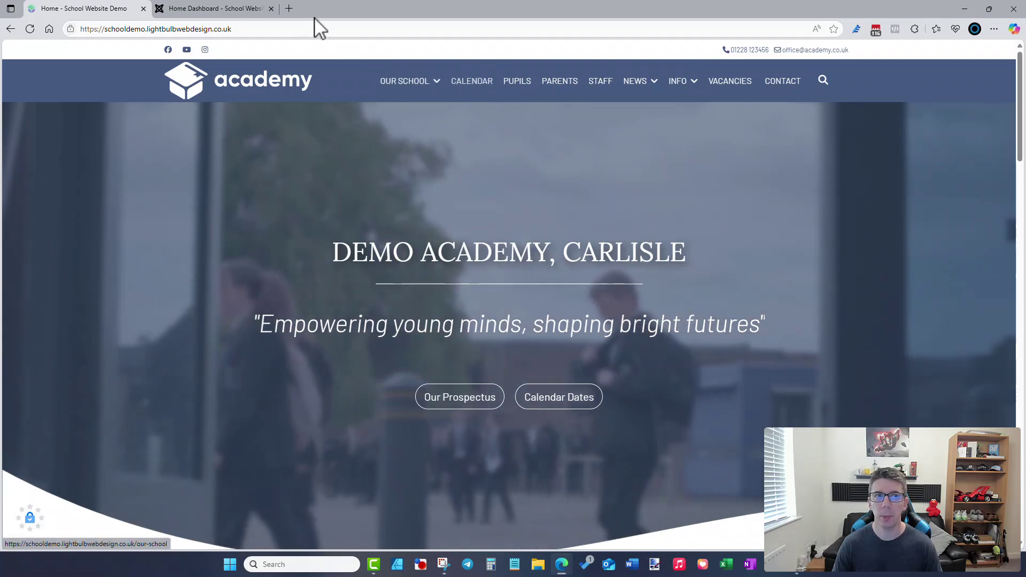
{"action": "left_click", "coordinate": [236, 11]}
{"action": "left_click", "coordinate": [109, 175]}
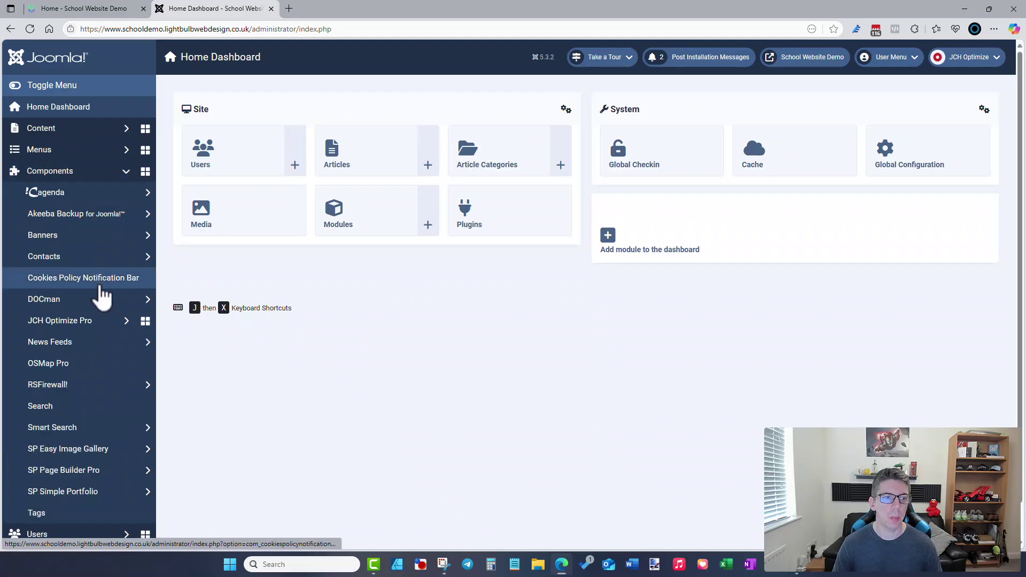
{"action": "left_click", "coordinate": [92, 475]}
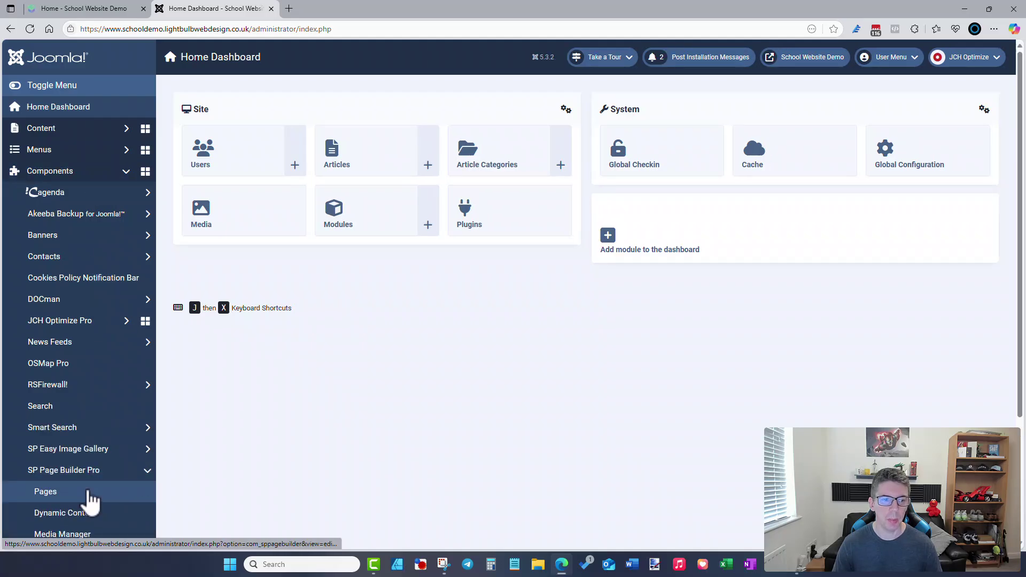
{"action": "left_click", "coordinate": [90, 493]}
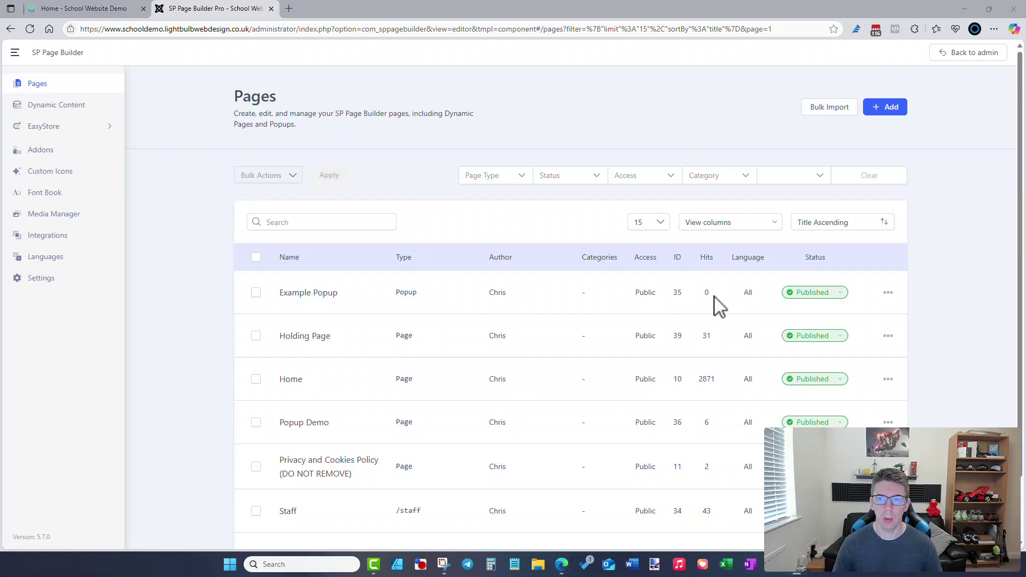
{"action": "scroll", "coordinate": [415, 280], "scroll_direction": "down", "scroll_amount": 2}
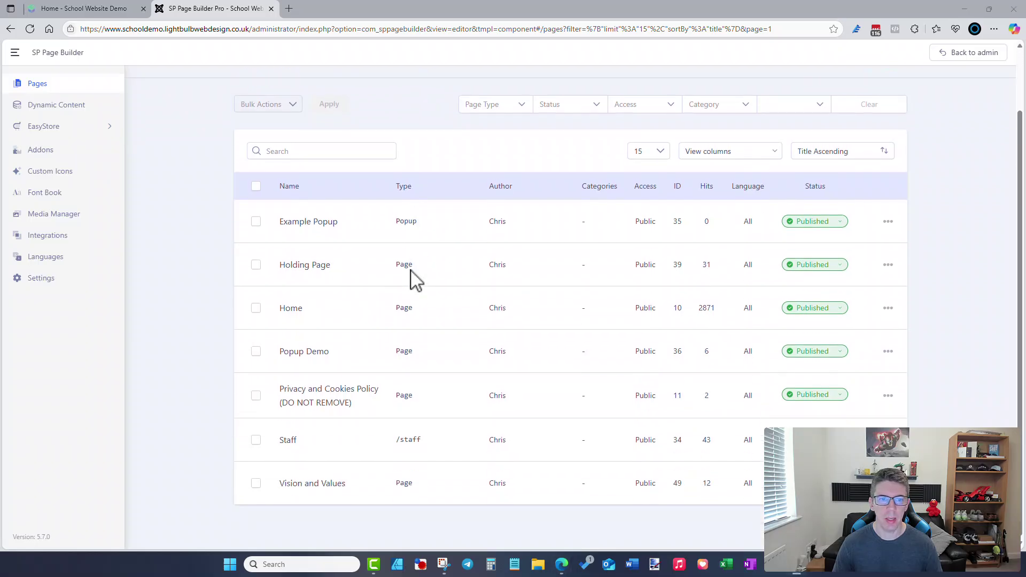
{"action": "left_click", "coordinate": [294, 311]}
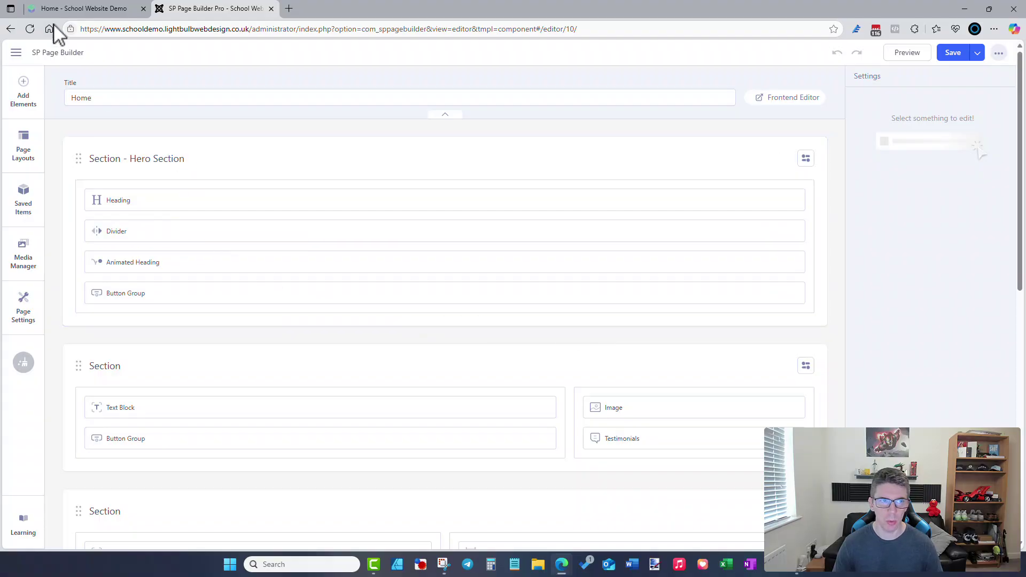
- Compare the live homepage's DEMO ACADEMY, CARLISLE heading and tagline with the editor
{"action": "left_click", "coordinate": [84, 8]}
{"action": "left_click_drag", "start_coordinate": [333, 247], "coordinate": [686, 251]}
{"action": "left_click_drag", "start_coordinate": [294, 323], "coordinate": [630, 323]}
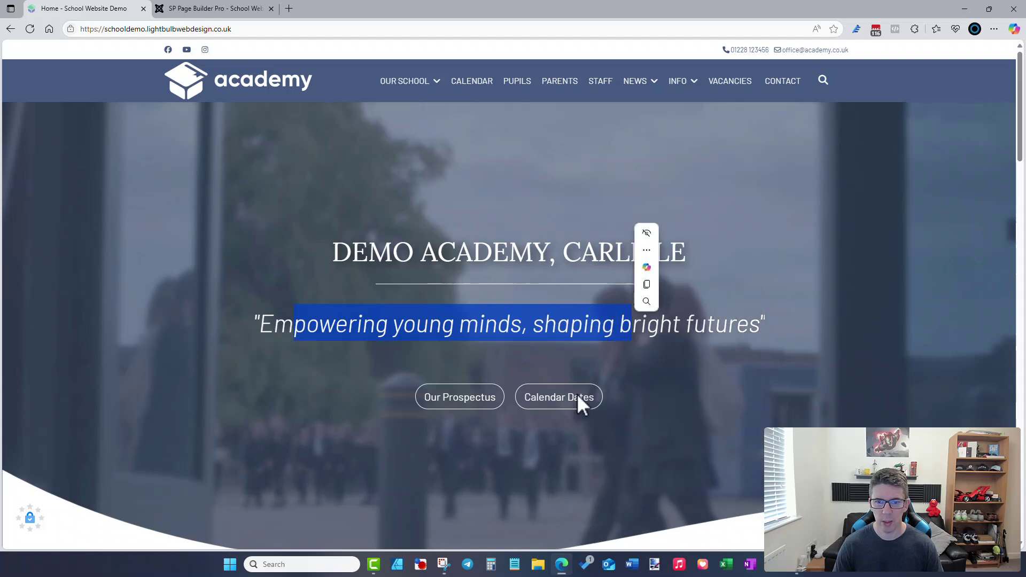
{"action": "left_click", "coordinate": [184, 11]}
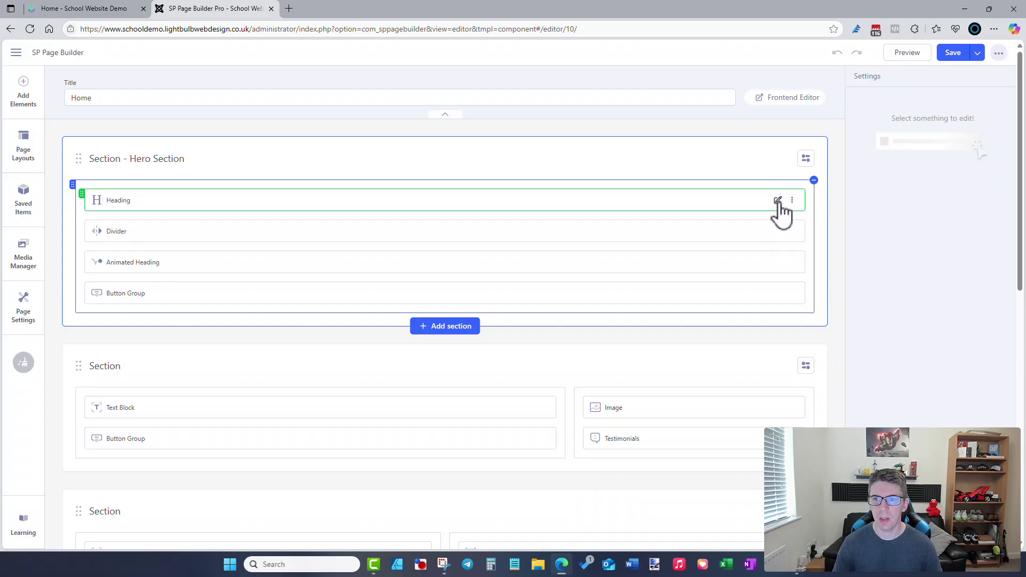
- Inspect the hero Heading addon's title setting, then close the editor to the pages list
{"action": "left_click", "coordinate": [777, 201]}
{"action": "left_click", "coordinate": [917, 170]}
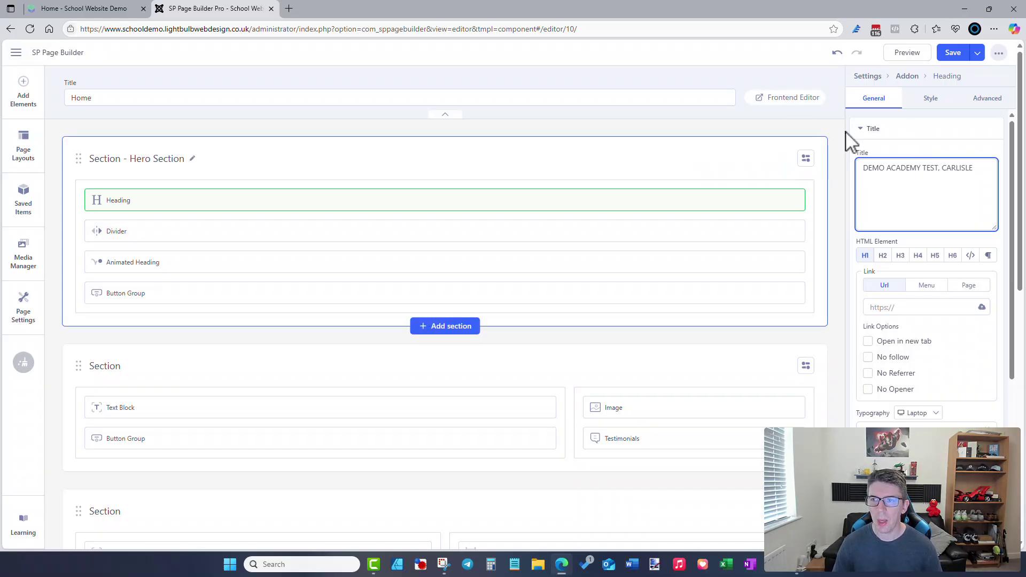
{"action": "left_click", "coordinate": [998, 53]}
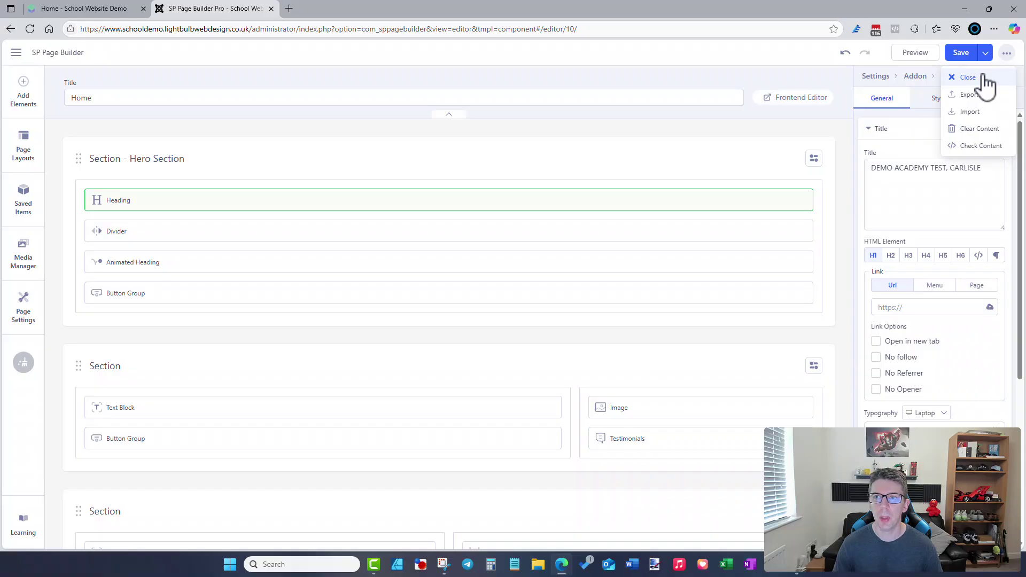
{"action": "left_click", "coordinate": [984, 78]}
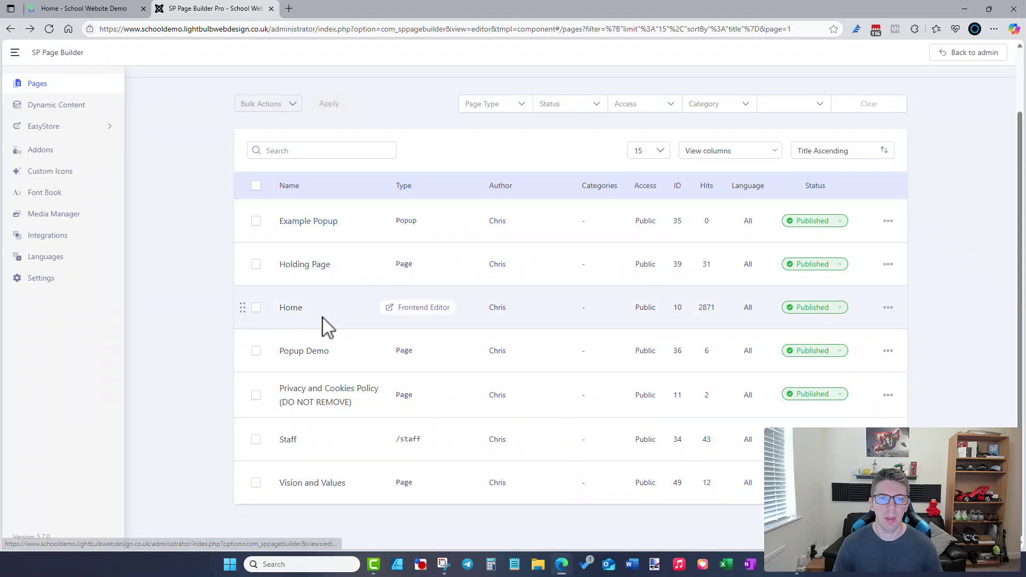
- Open the Home page in the Frontend Editor and log in with the admin username
{"action": "left_click", "coordinate": [406, 315]}
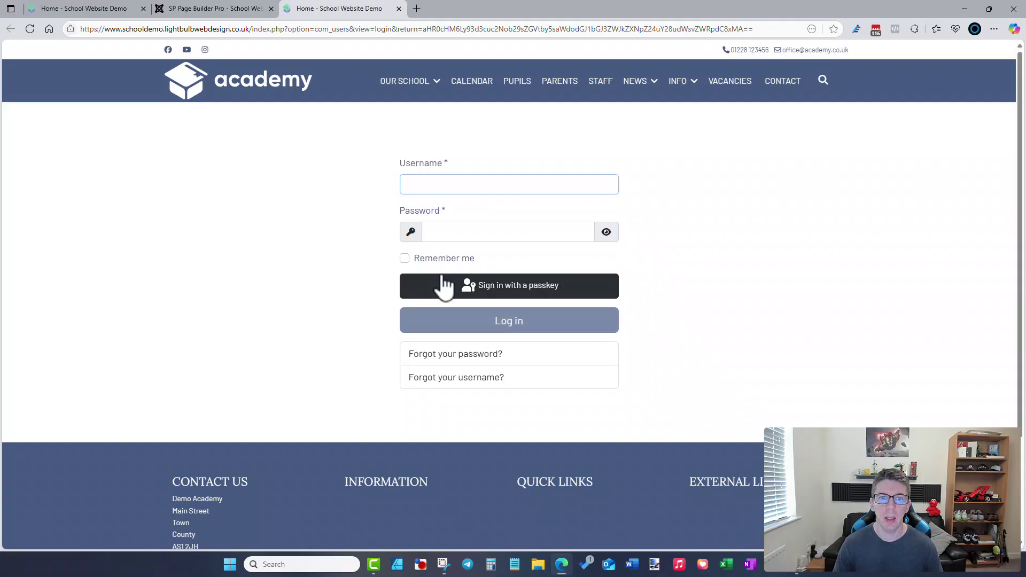
{"action": "type", "text": "chris"}
{"action": "key", "text": "Return"}
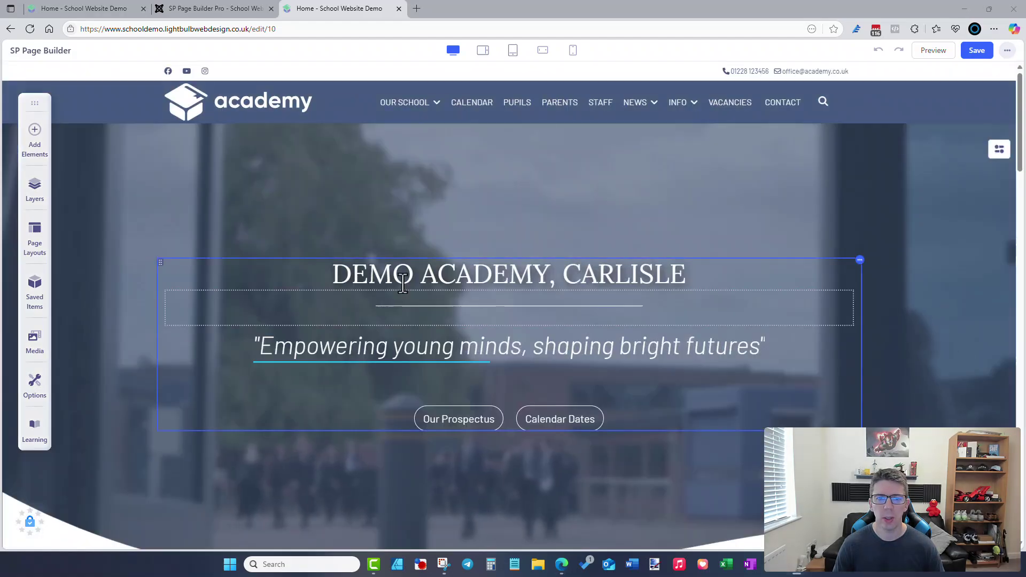
- Add TEST to the hero heading so it reads DEMO TEST ACADEMY, CARLISLE
{"action": "left_click", "coordinate": [358, 285]}
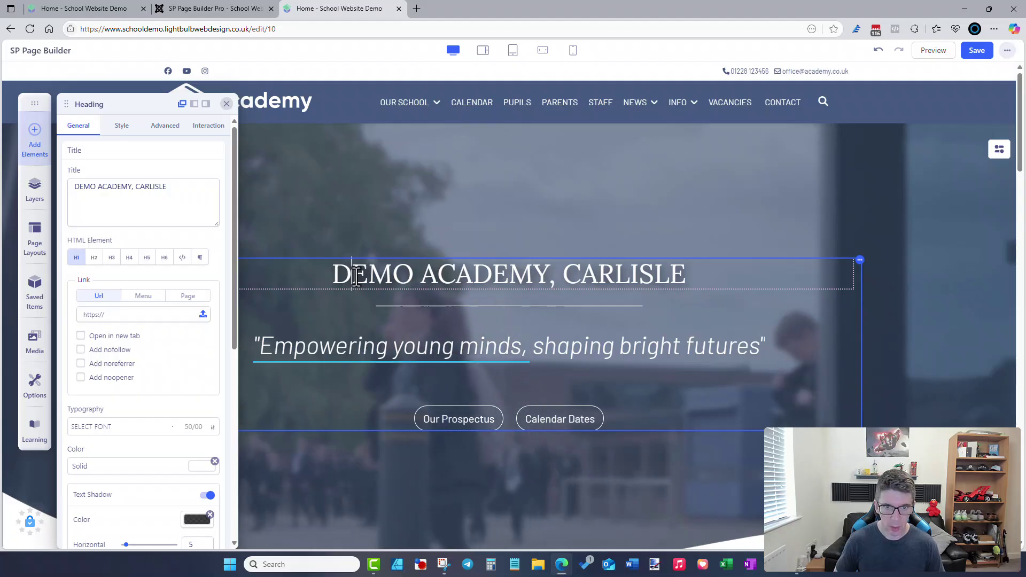
{"action": "type", "text": "TEST"}
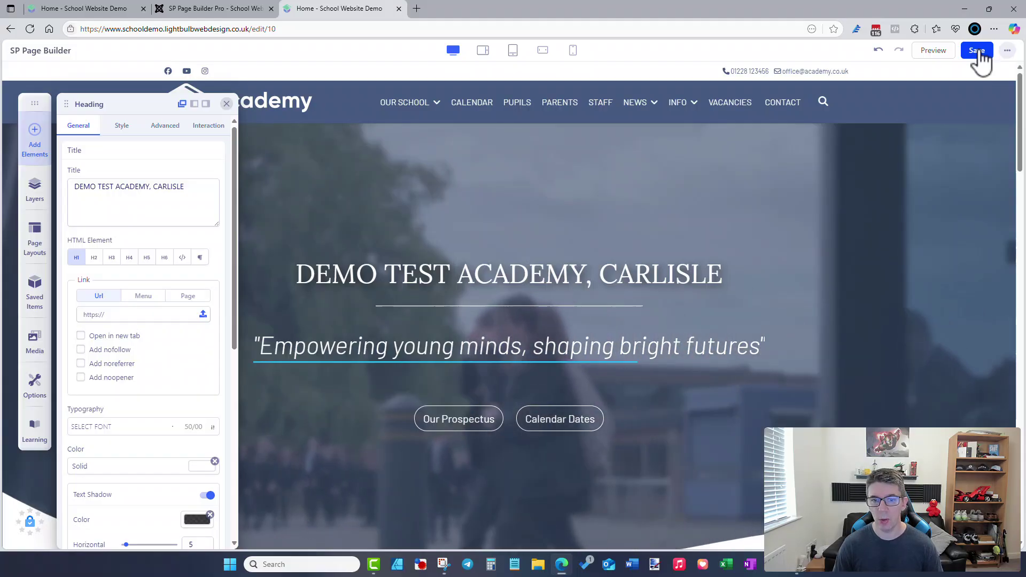
{"action": "scroll", "coordinate": [671, 262], "scroll_direction": "down", "scroll_amount": 3}
{"action": "scroll", "coordinate": [671, 264], "scroll_direction": "down", "scroll_amount": 7}
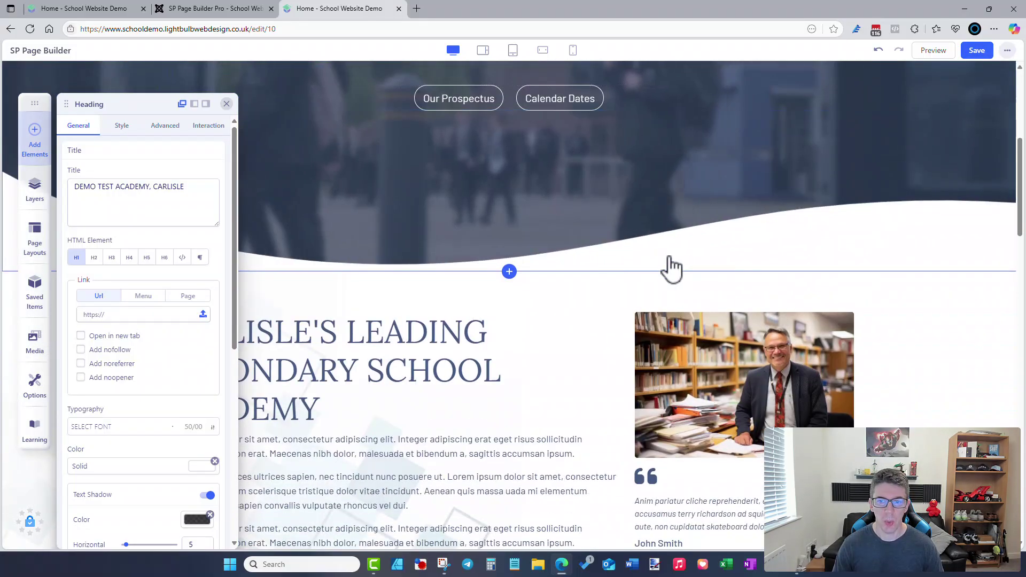
{"action": "left_click", "coordinate": [688, 219]}
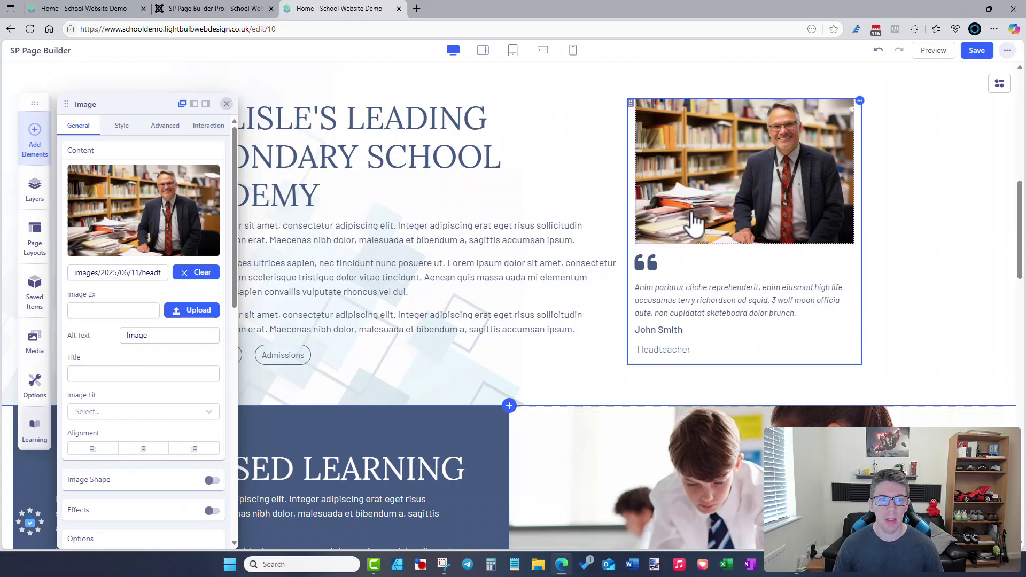
- Start replacing the headteacher photo, then cancel the upload and close the media library unchanged
{"action": "mouse_move", "coordinate": [134, 219]}
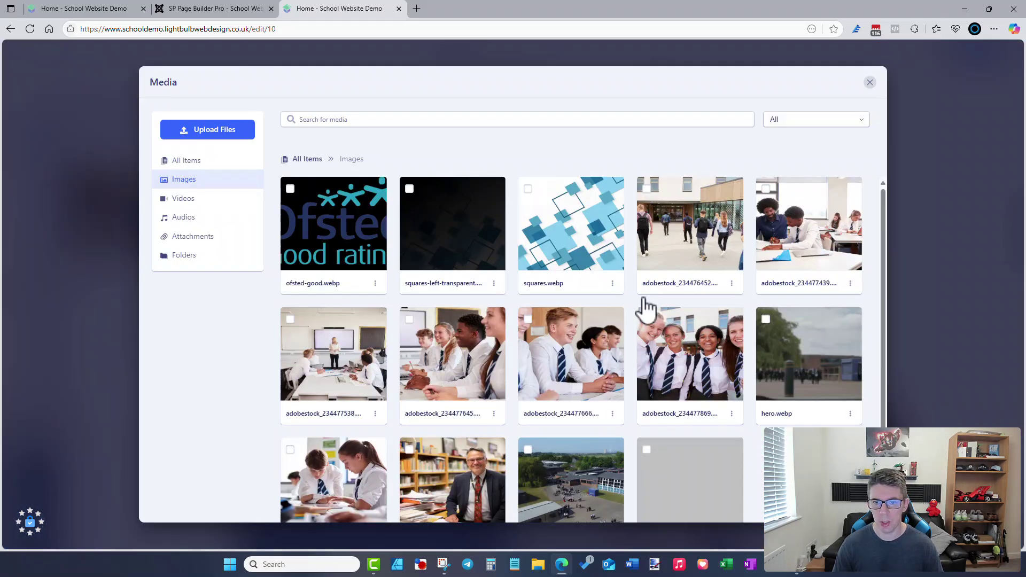
{"action": "left_click", "coordinate": [242, 136]}
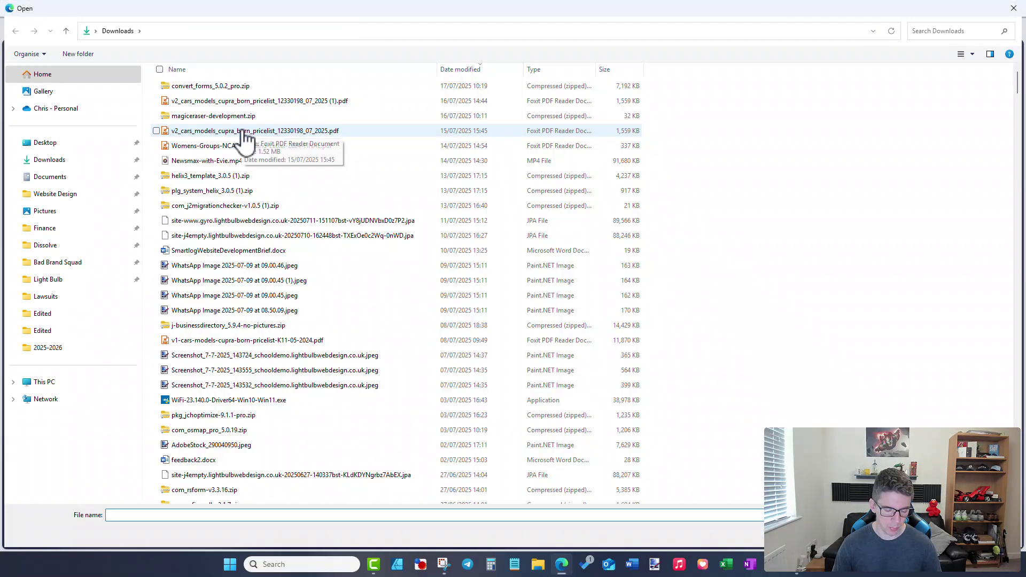
{"action": "key", "text": "Escape"}
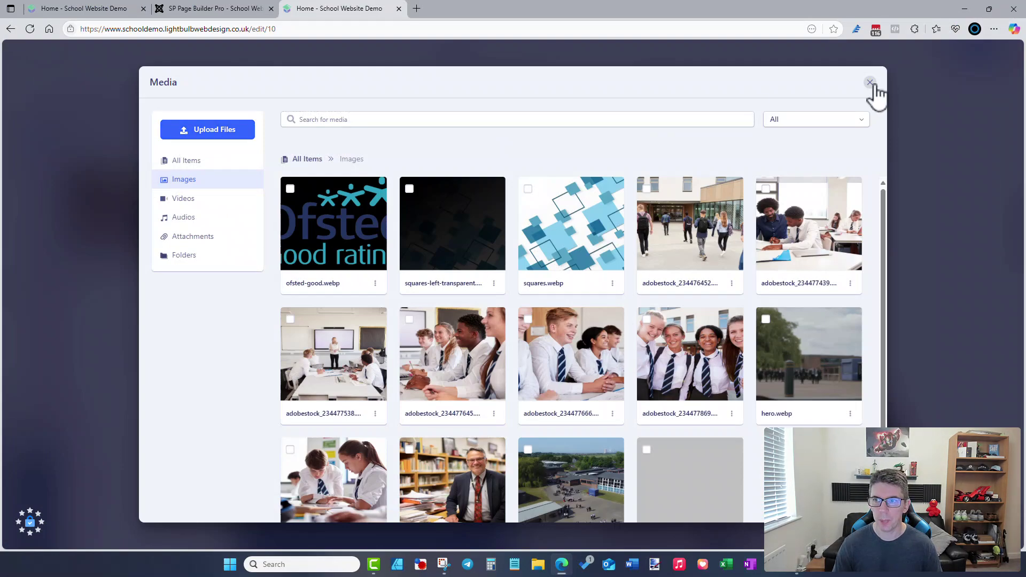
{"action": "left_click", "coordinate": [869, 82]}
{"action": "scroll", "coordinate": [564, 298], "scroll_direction": "down", "scroll_amount": 4}
{"action": "scroll", "coordinate": [586, 291], "scroll_direction": "down", "scroll_amount": 6}
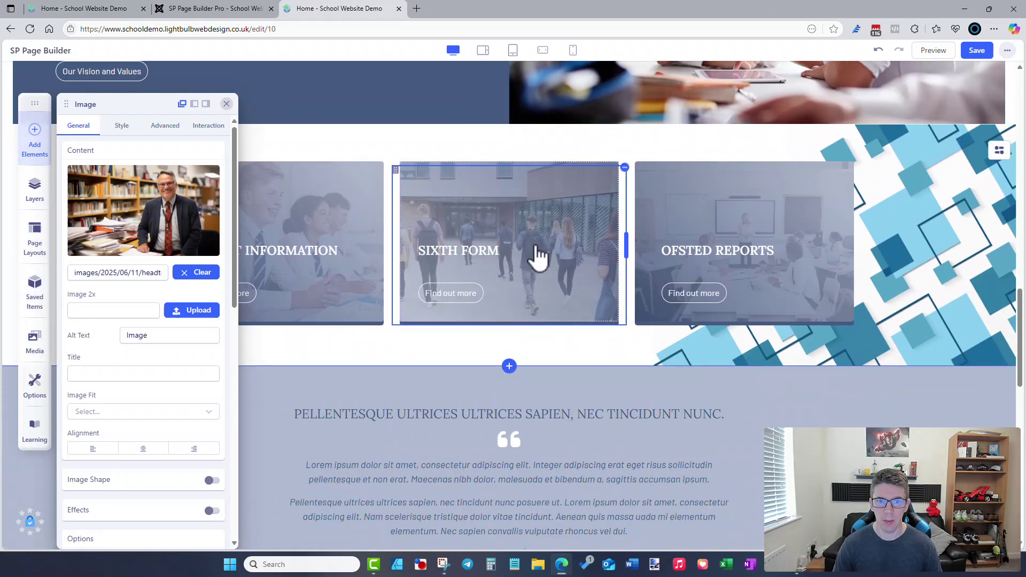
- Inspect the Sixth Form card's settings, then close the front-end editor from the '...' menu
{"action": "left_click", "coordinate": [538, 257]}
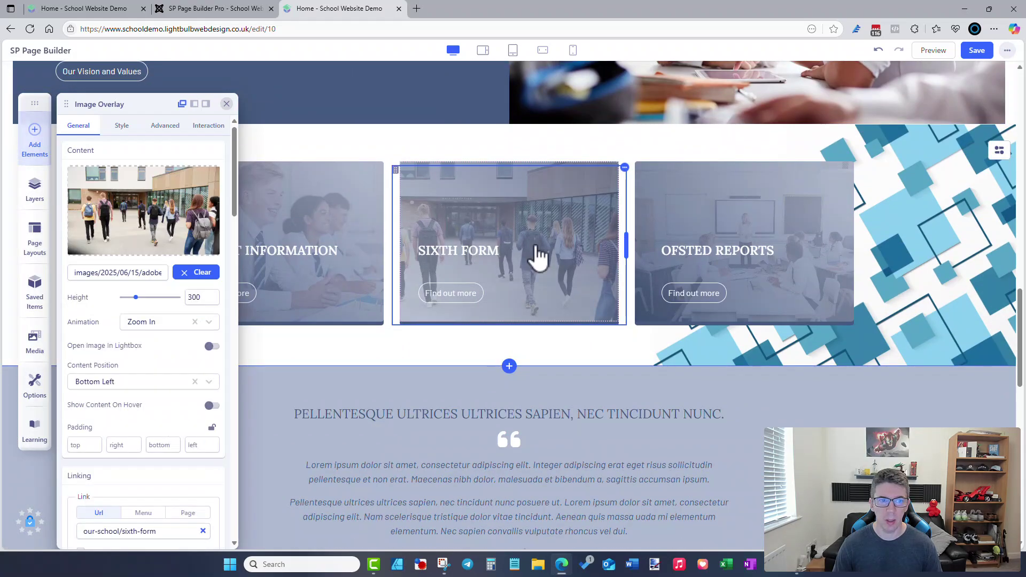
{"action": "scroll", "coordinate": [167, 366], "scroll_direction": "down", "scroll_amount": 3}
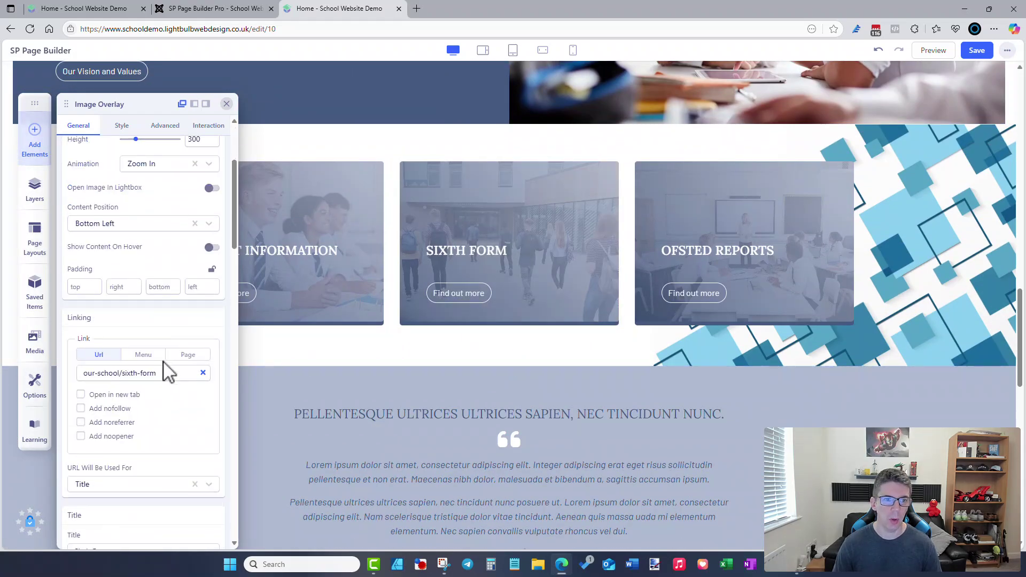
{"action": "scroll", "coordinate": [233, 255], "scroll_direction": "up", "scroll_amount": 3}
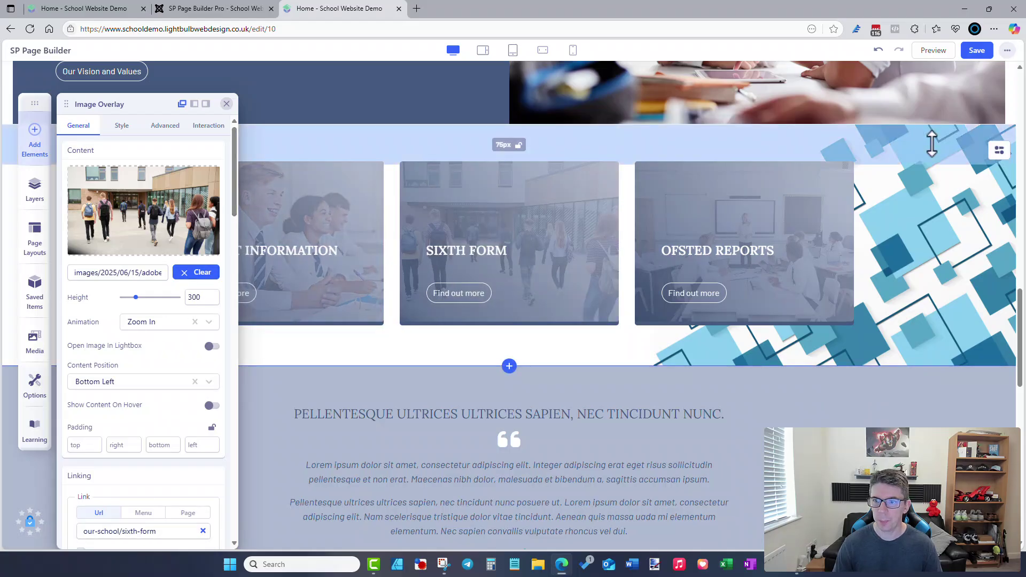
{"action": "left_click", "coordinate": [1008, 51]}
{"action": "left_click", "coordinate": [983, 77]}
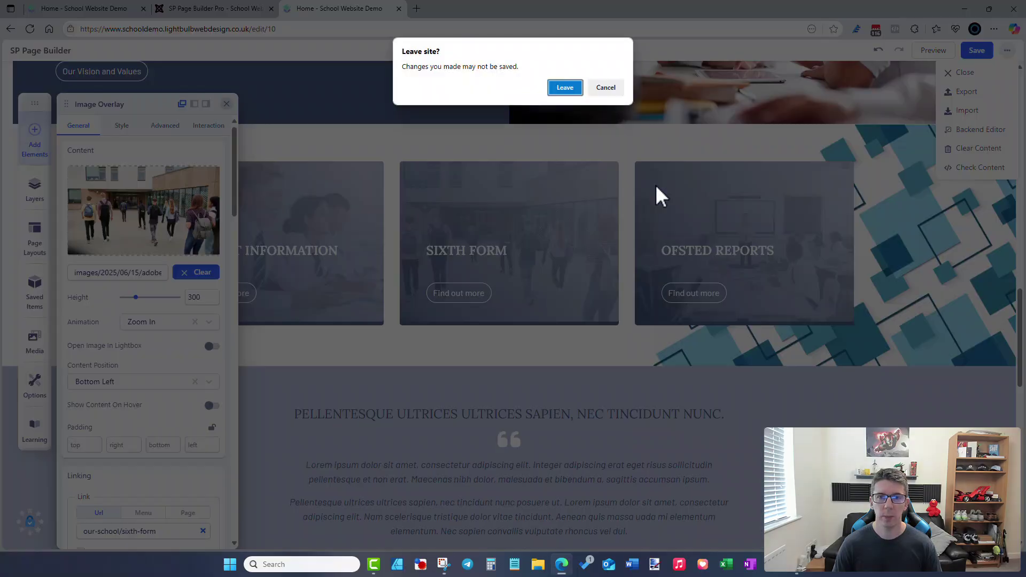
- Leave without saving, close the extra tab, browse the homepage, and return to the Pages list
{"action": "left_click", "coordinate": [566, 91]}
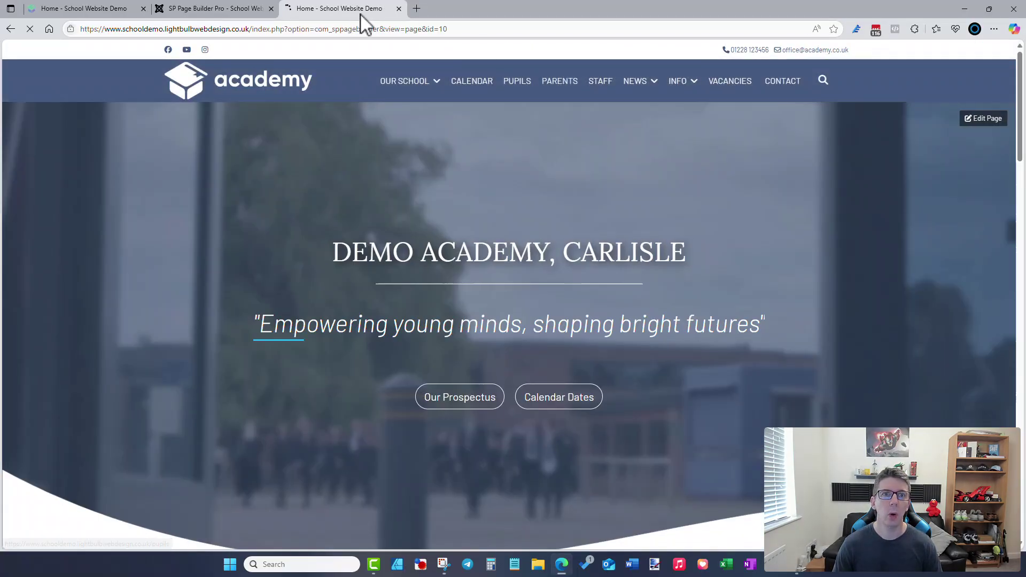
{"action": "left_click", "coordinate": [398, 9]}
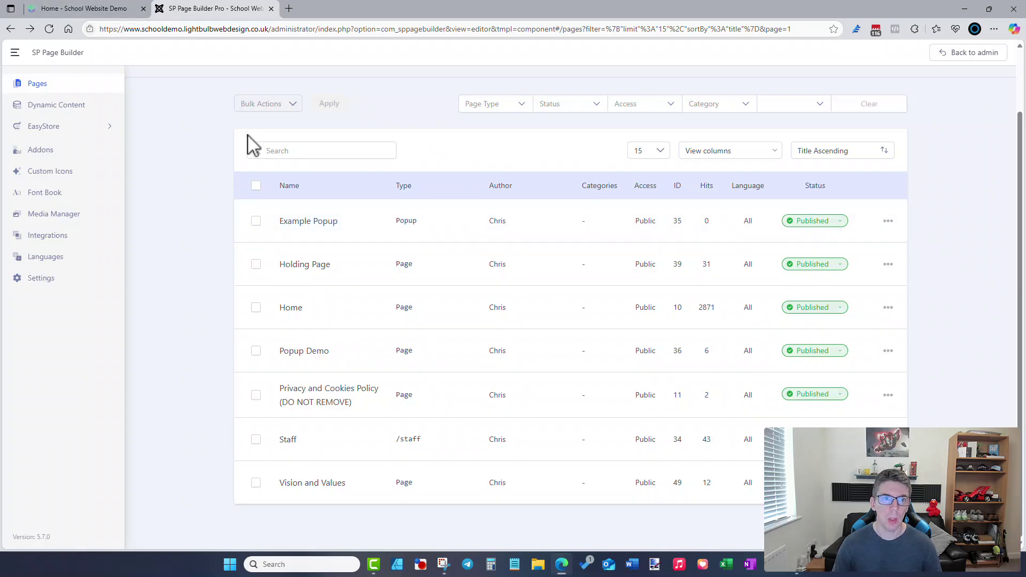
{"action": "left_click", "coordinate": [109, 16]}
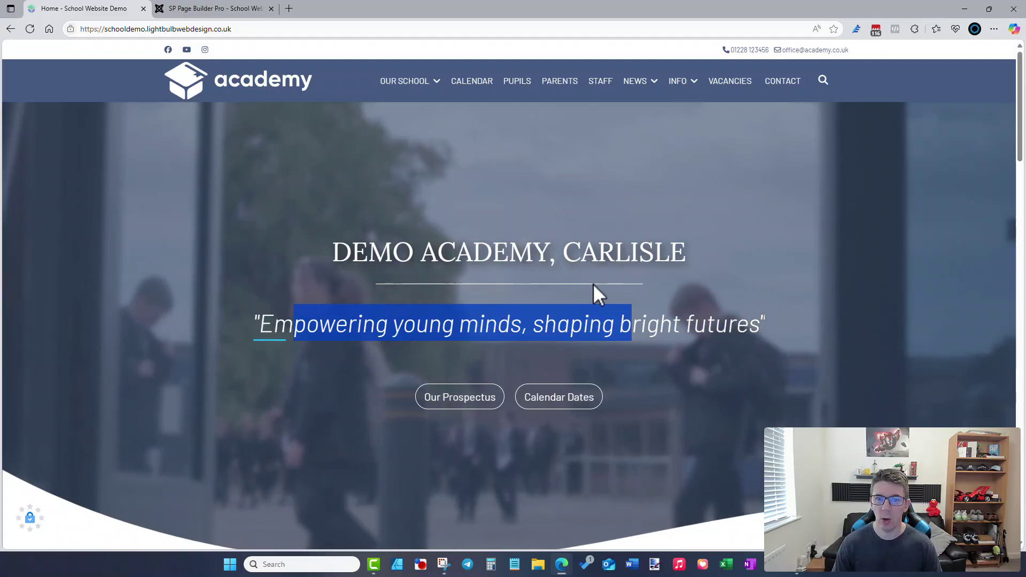
{"action": "scroll", "coordinate": [571, 336], "scroll_direction": "down", "scroll_amount": 4}
{"action": "scroll", "coordinate": [574, 344], "scroll_direction": "down", "scroll_amount": 4}
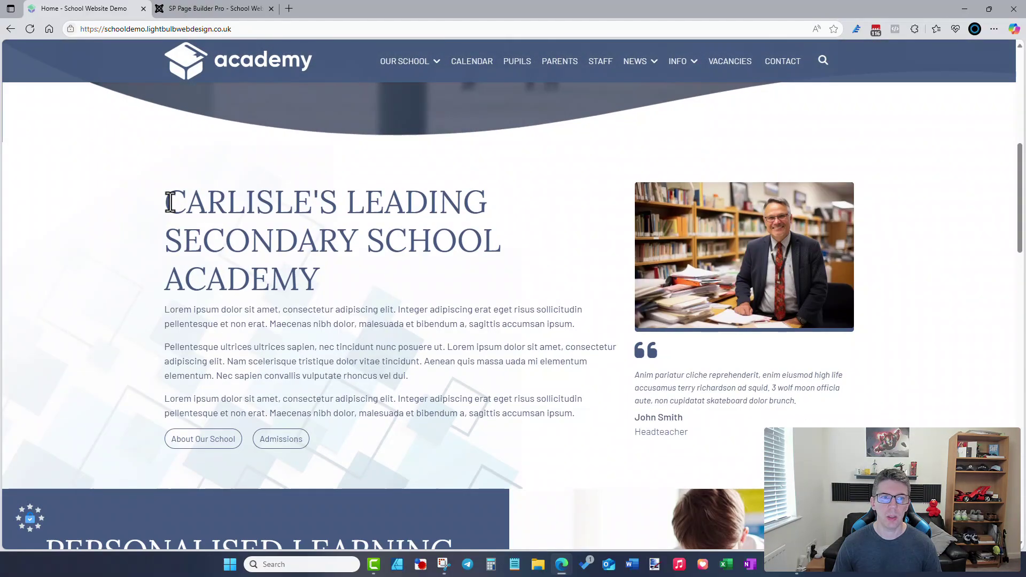
{"action": "scroll", "coordinate": [525, 398], "scroll_direction": "down", "scroll_amount": 2}
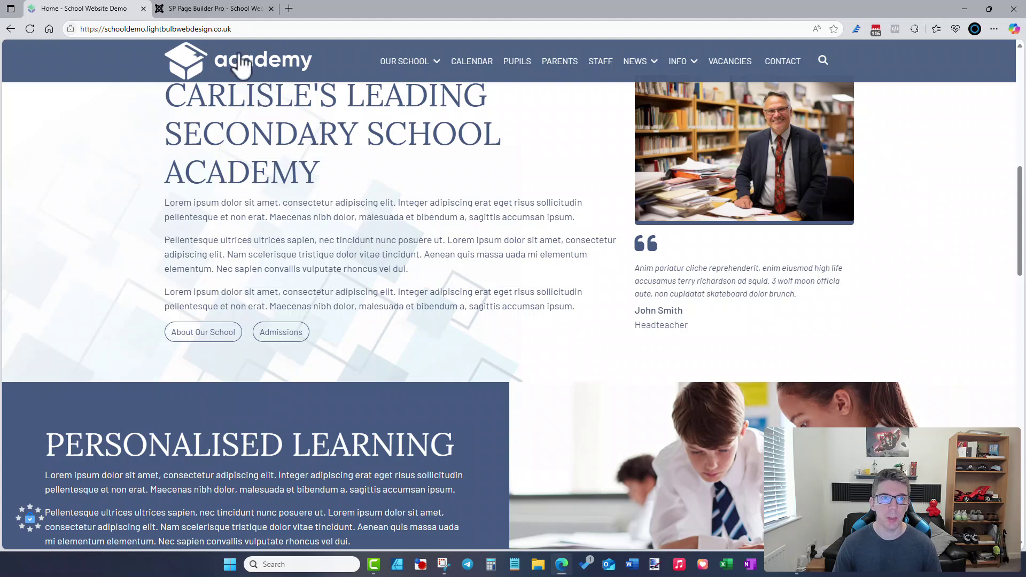
{"action": "left_click", "coordinate": [206, 10]}
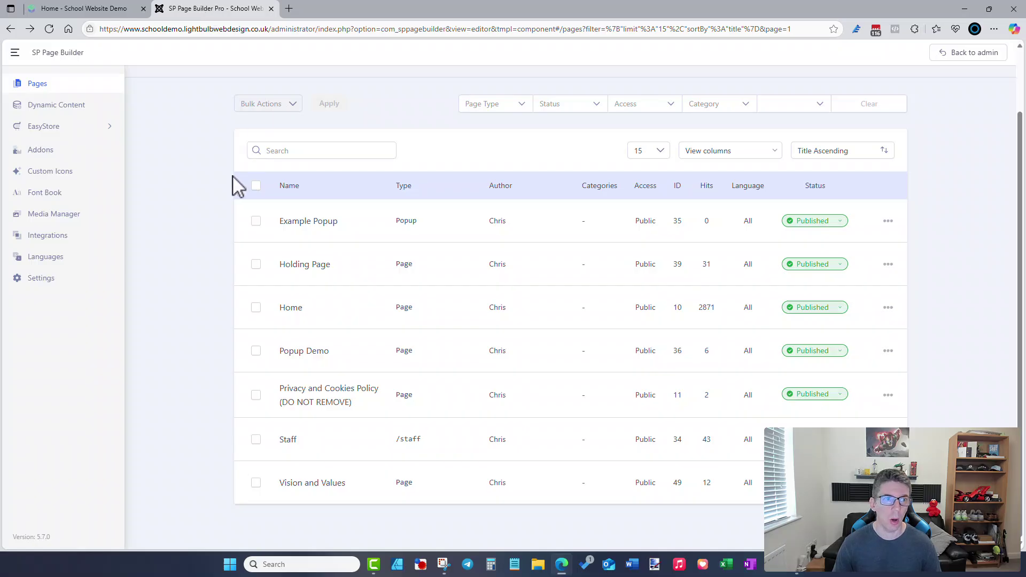
{"action": "scroll", "coordinate": [238, 187], "scroll_direction": "up", "scroll_amount": 2}
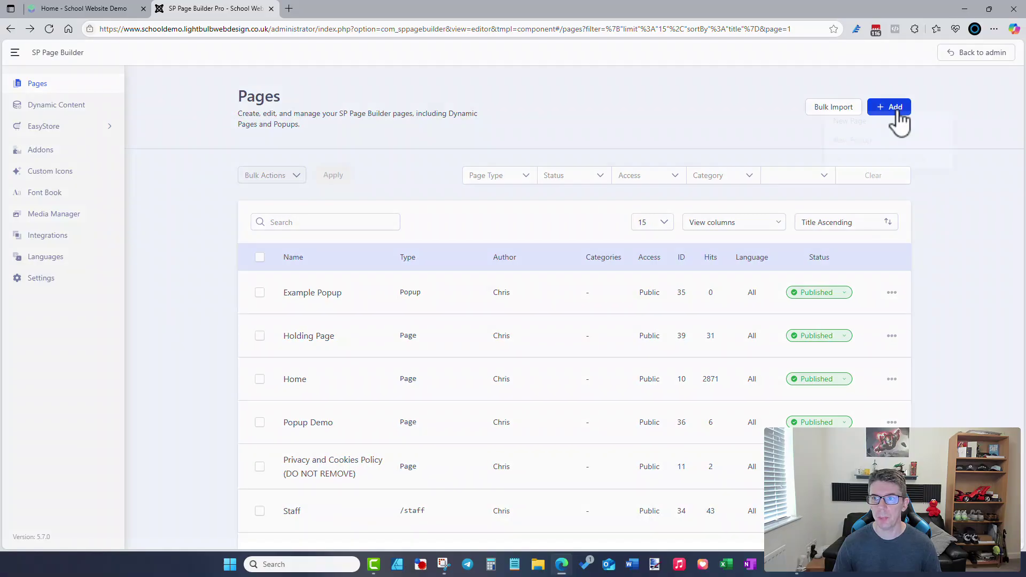
- Create a new page named Test and open its Saved Items list of sections
{"action": "left_click", "coordinate": [893, 120]}
{"action": "left_click", "coordinate": [884, 132]}
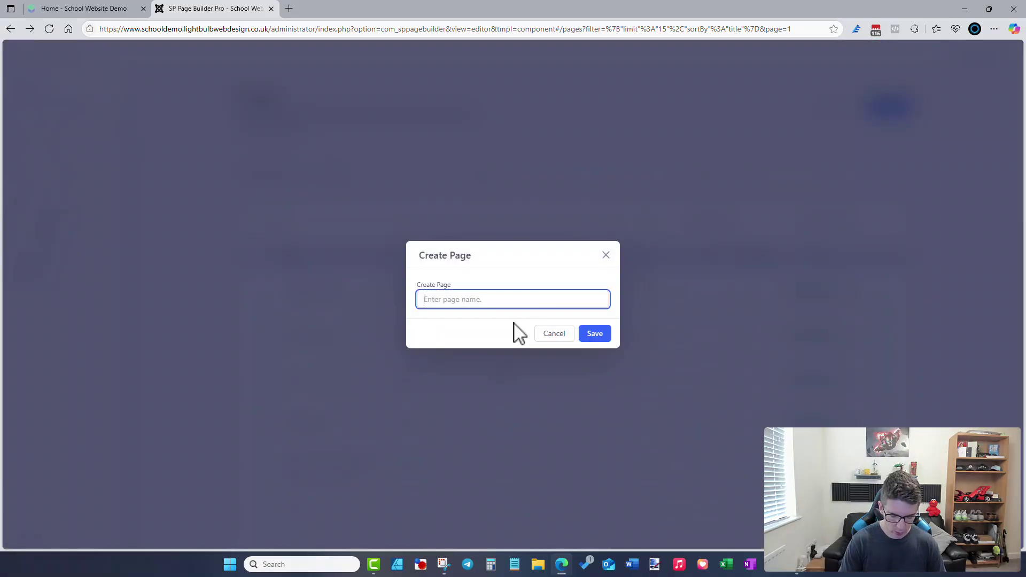
{"action": "left_click", "coordinate": [597, 334]}
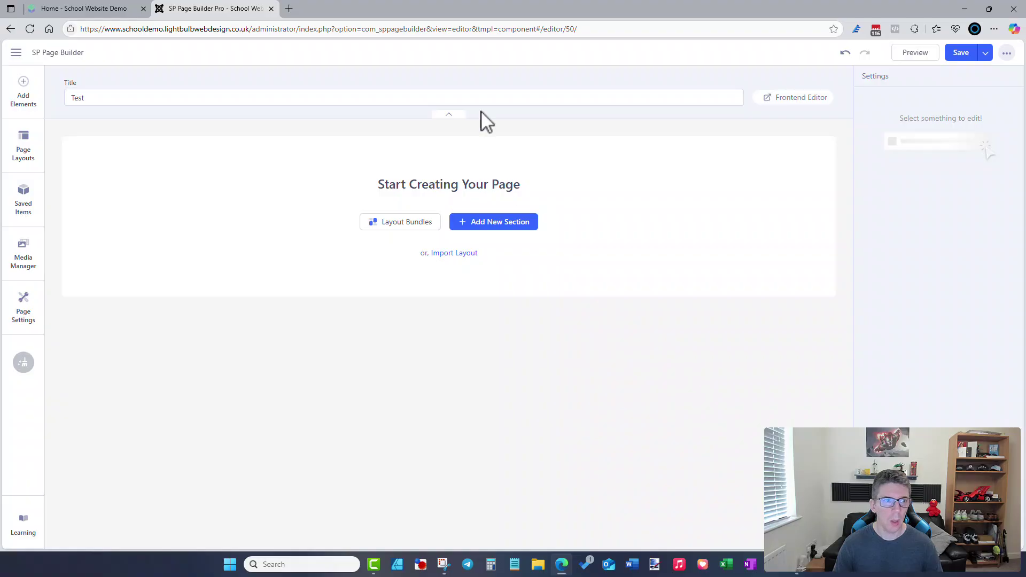
{"action": "left_click", "coordinate": [23, 210]}
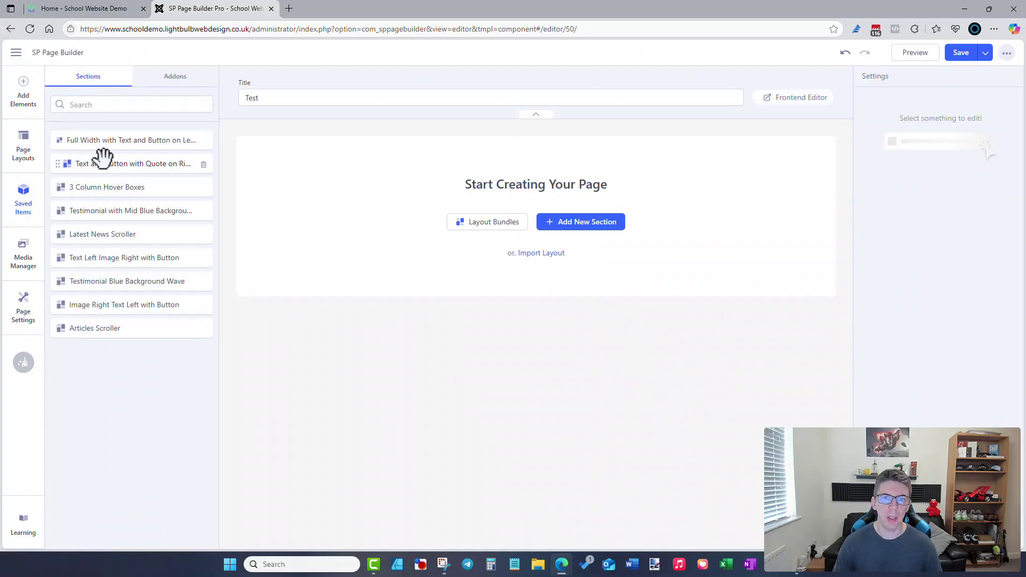
{"action": "left_click", "coordinate": [113, 12]}
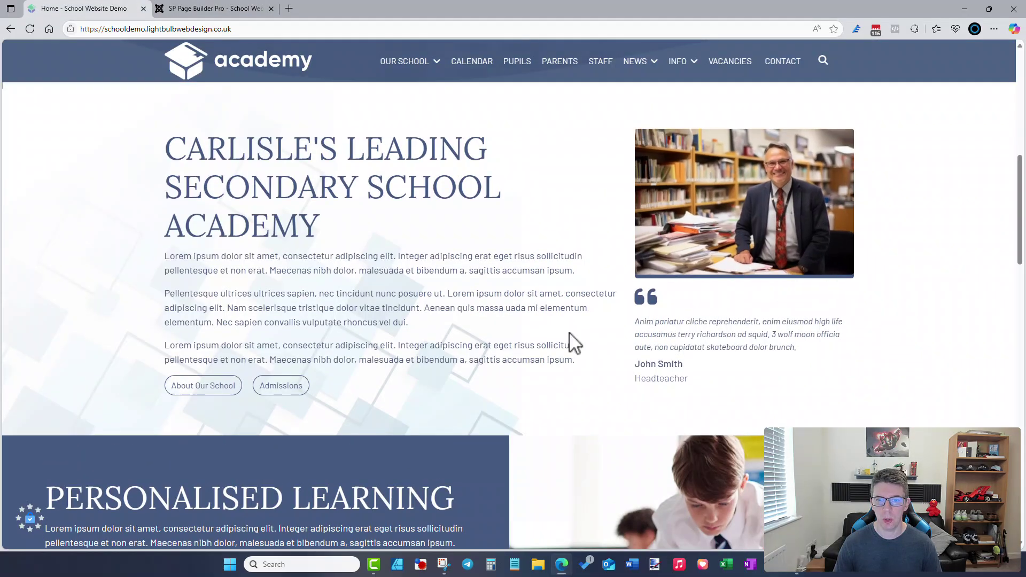
{"action": "scroll", "coordinate": [573, 344], "scroll_direction": "down", "scroll_amount": 5}
{"action": "left_click", "coordinate": [220, 10]}
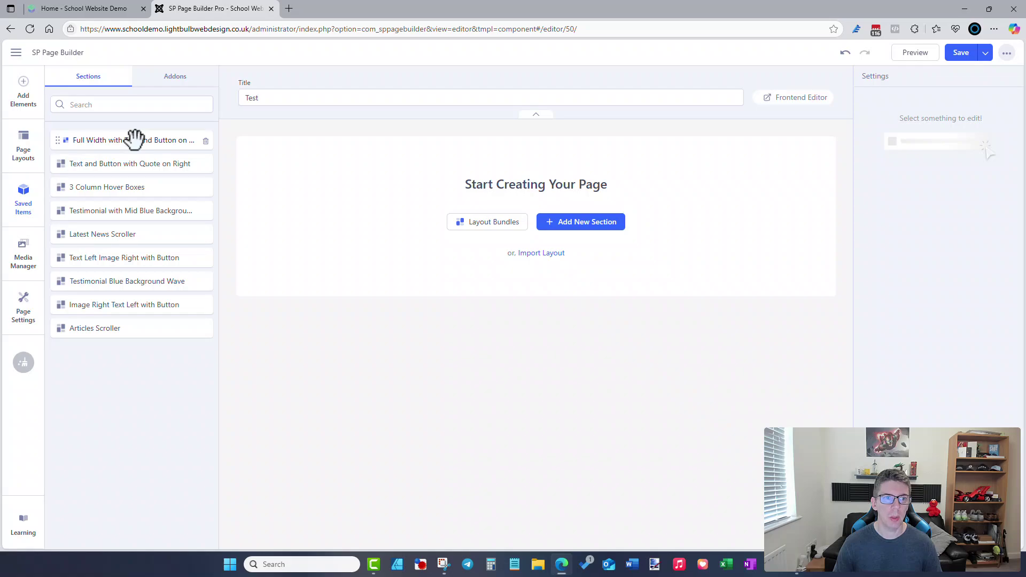
- Add the Full Width Text/Button, Mid Blue Testimonial and Image Right Text Left sections, then save
{"action": "left_click_drag", "start_coordinate": [134, 140], "coordinate": [451, 149]}
{"action": "left_click_drag", "start_coordinate": [510, 150], "coordinate": [516, 165]}
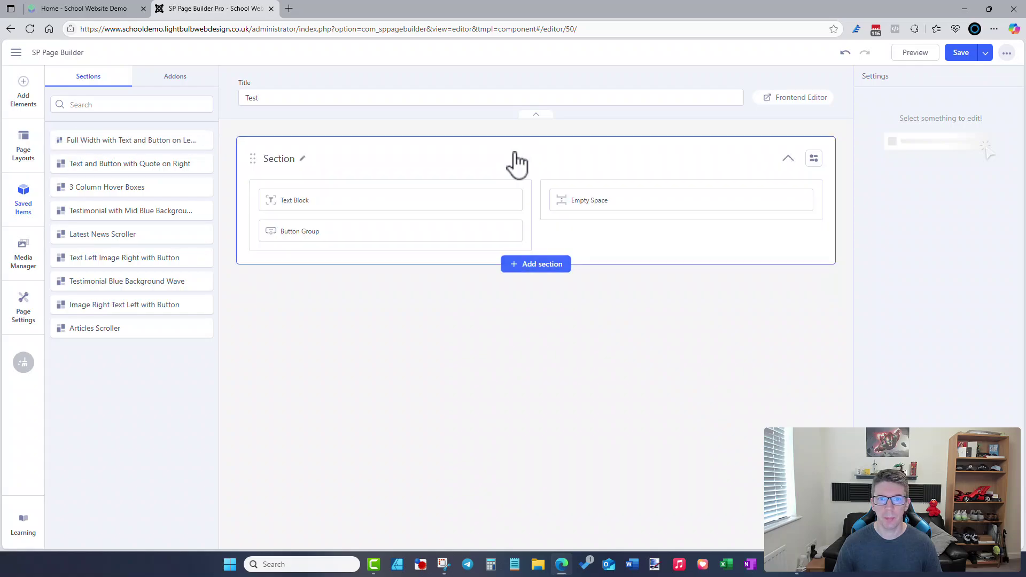
{"action": "left_click_drag", "start_coordinate": [131, 203], "coordinate": [367, 260]}
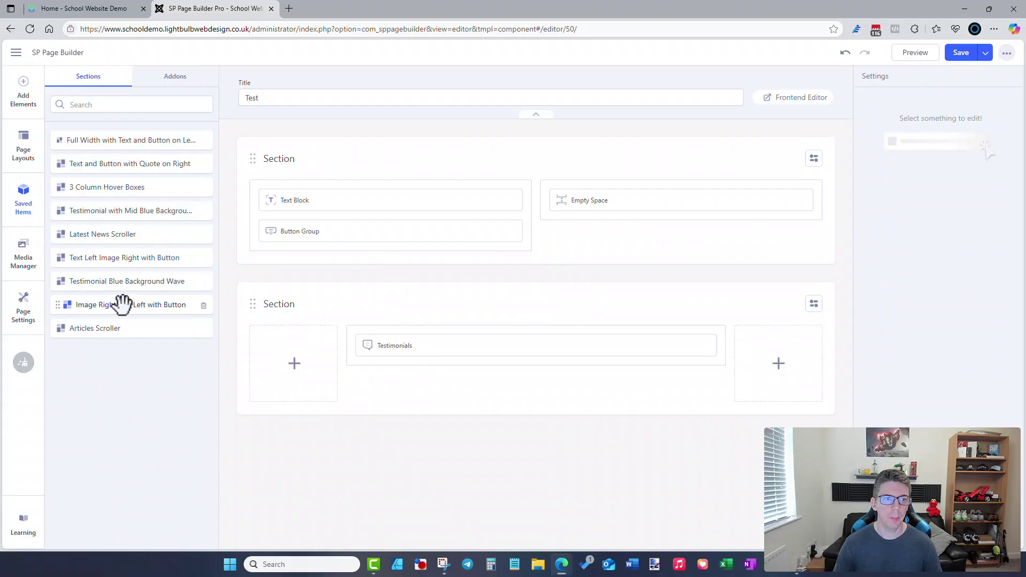
{"action": "left_click_drag", "start_coordinate": [123, 306], "coordinate": [431, 435]}
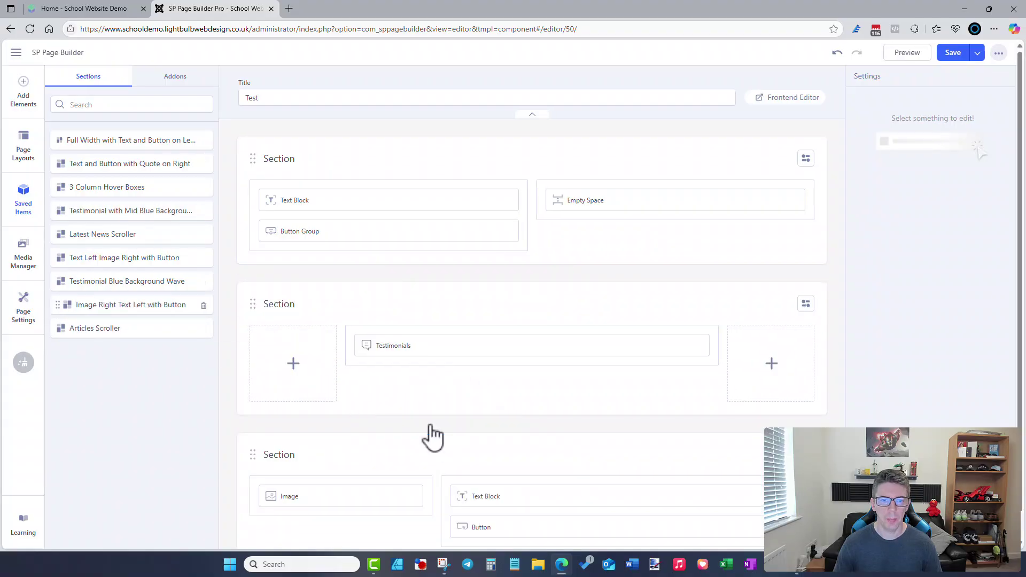
{"action": "left_click", "coordinate": [953, 52]}
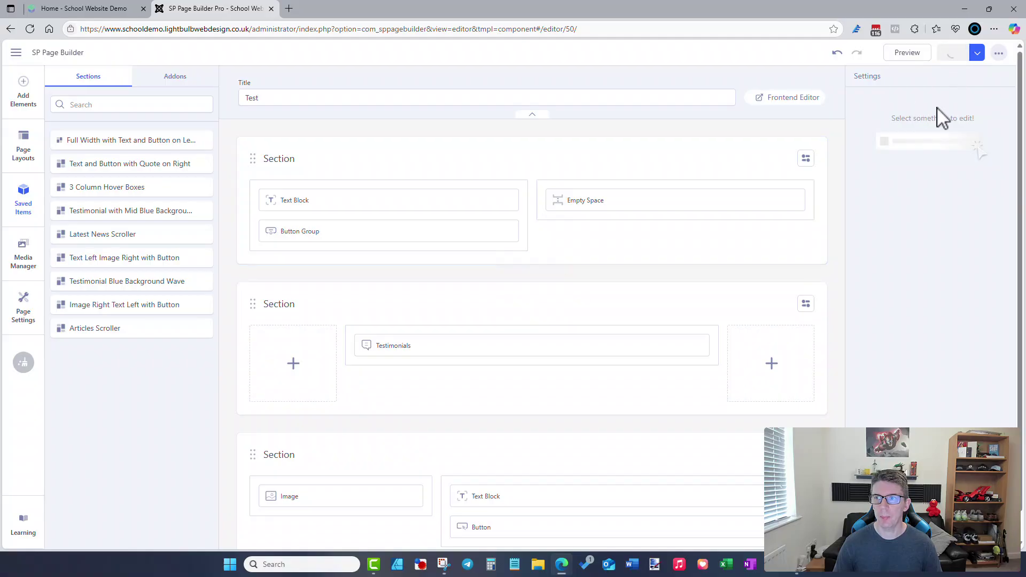
- Preview the Test page in a new tab, then return to the editor's Save dropdown
{"action": "left_click", "coordinate": [908, 53]}
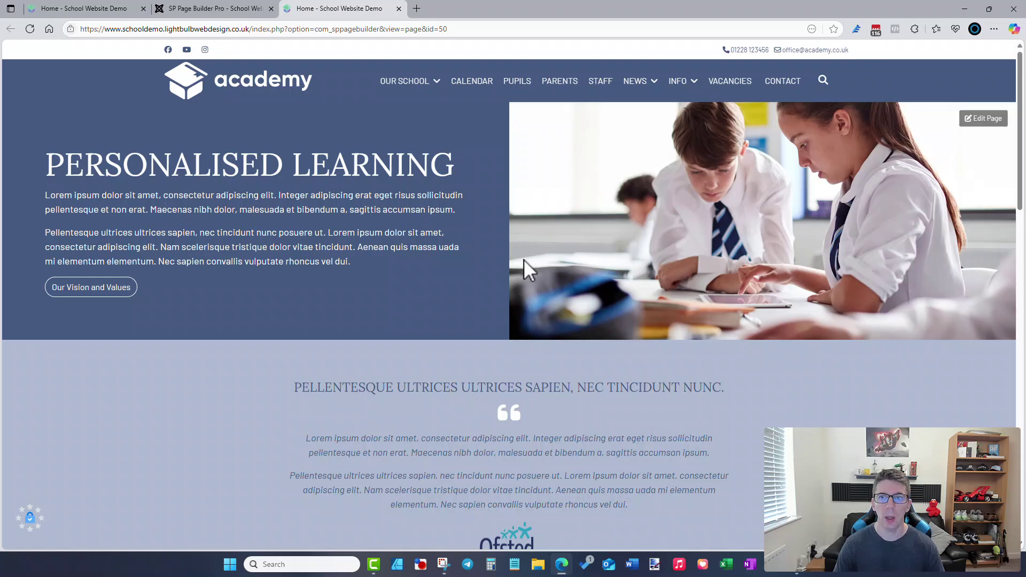
{"action": "scroll", "coordinate": [524, 260], "scroll_direction": "down", "scroll_amount": 8}
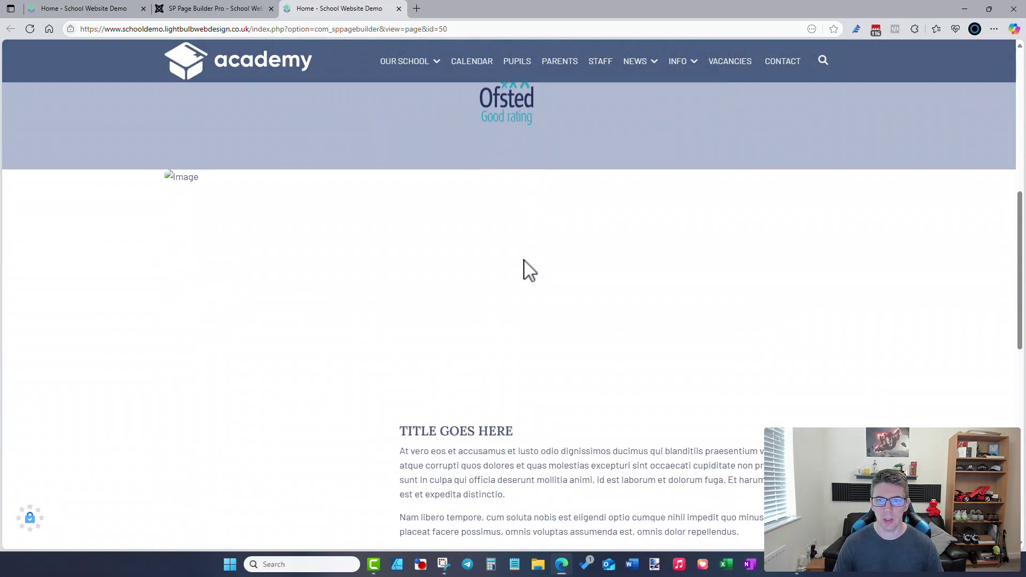
{"action": "scroll", "coordinate": [524, 260], "scroll_direction": "up", "scroll_amount": 10}
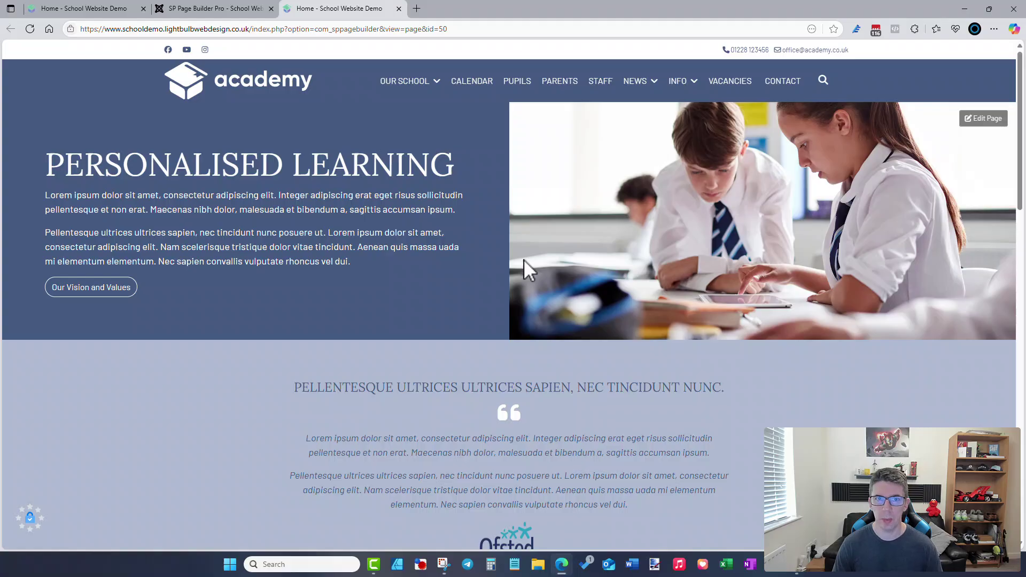
{"action": "left_click", "coordinate": [247, 9]}
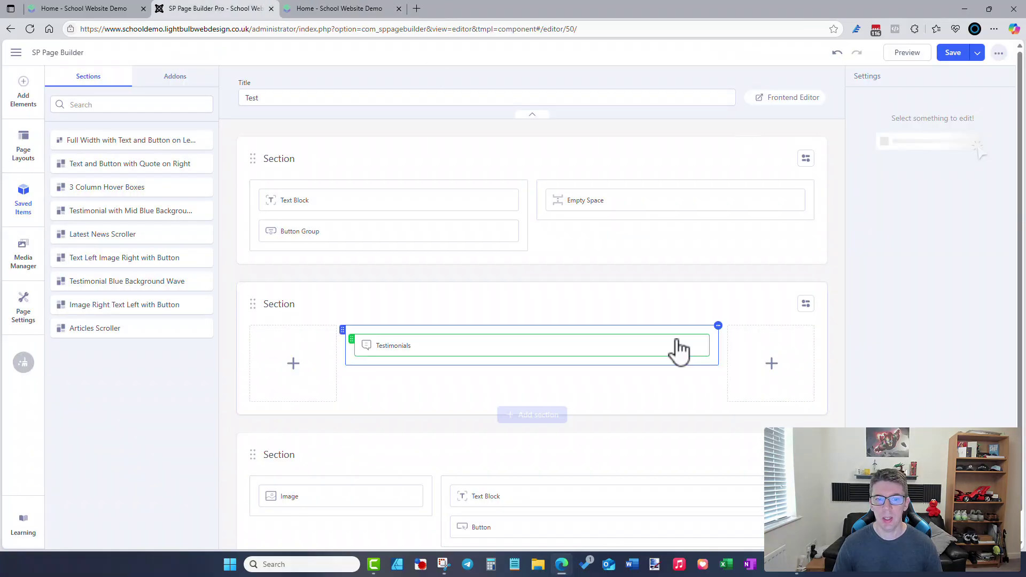
{"action": "left_click", "coordinate": [977, 52]}
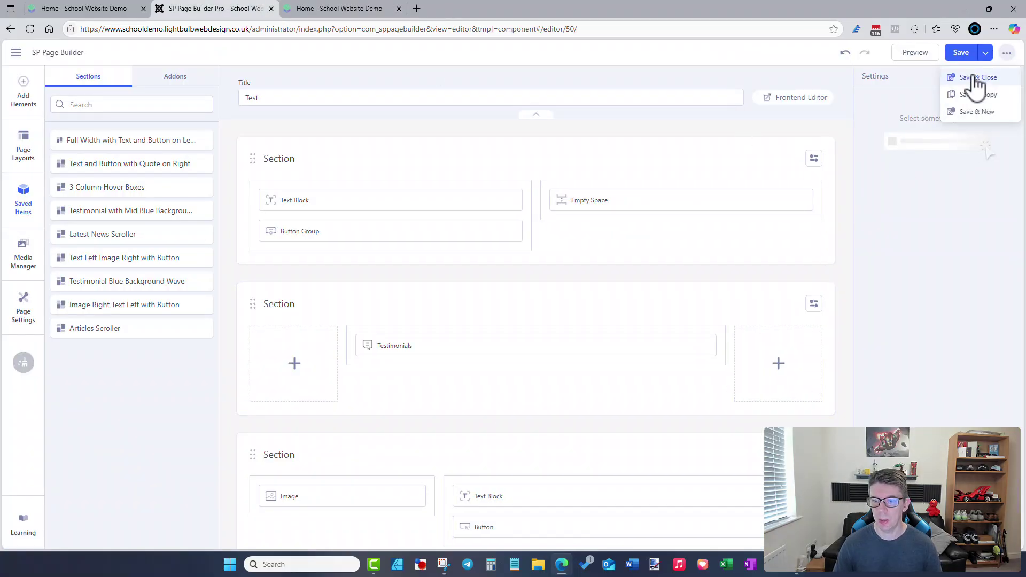
- Save & Close the Test page and go Back to admin dashboard
{"action": "left_click", "coordinate": [974, 78]}
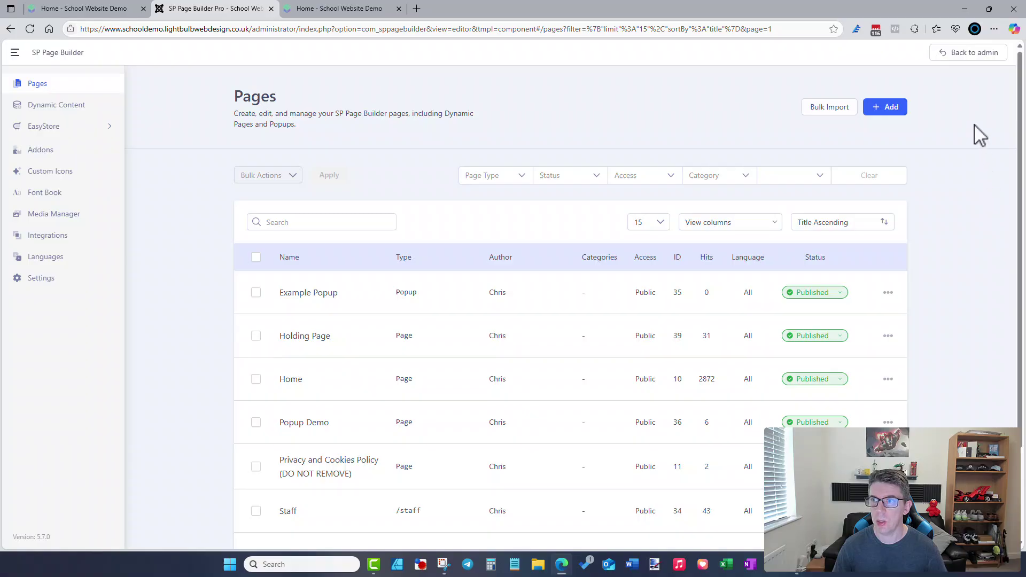
{"action": "left_click", "coordinate": [944, 53]}
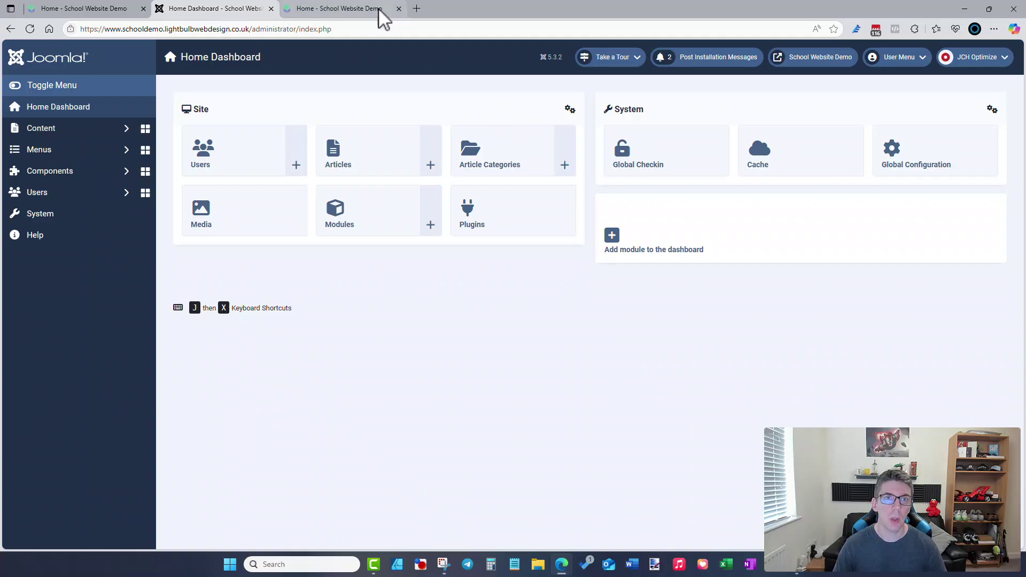
- Close the preview tab and view the site's Staff page with its three staff cards
{"action": "left_click", "coordinate": [398, 8]}
{"action": "left_click", "coordinate": [101, 12]}
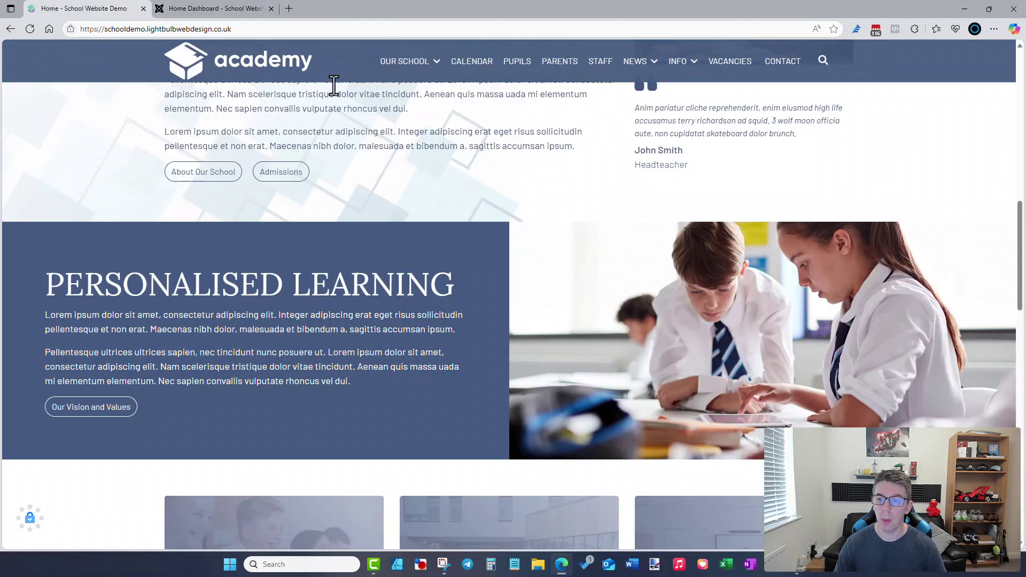
{"action": "left_click", "coordinate": [600, 63]}
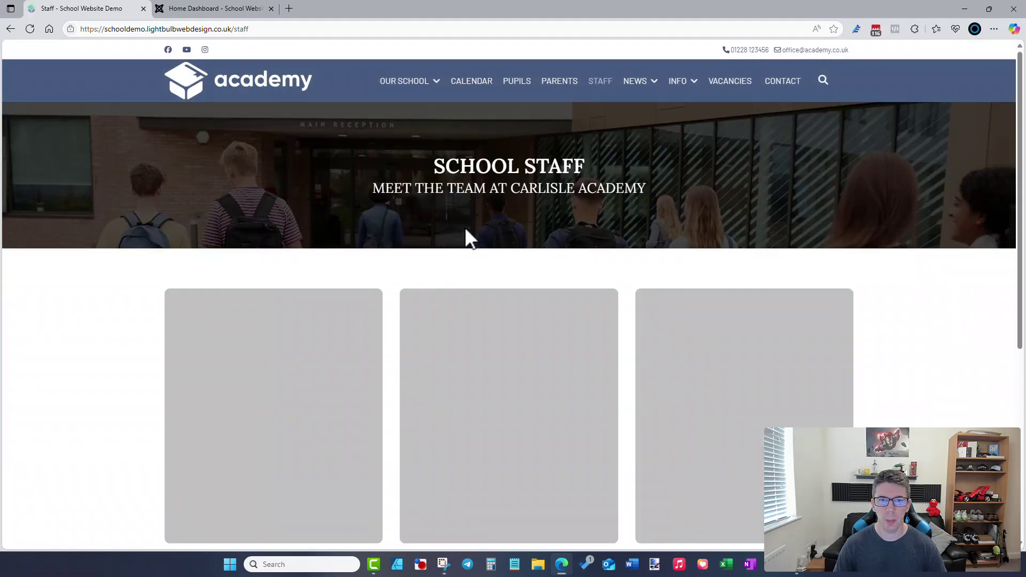
{"action": "scroll", "coordinate": [465, 230], "scroll_direction": "down", "scroll_amount": 3}
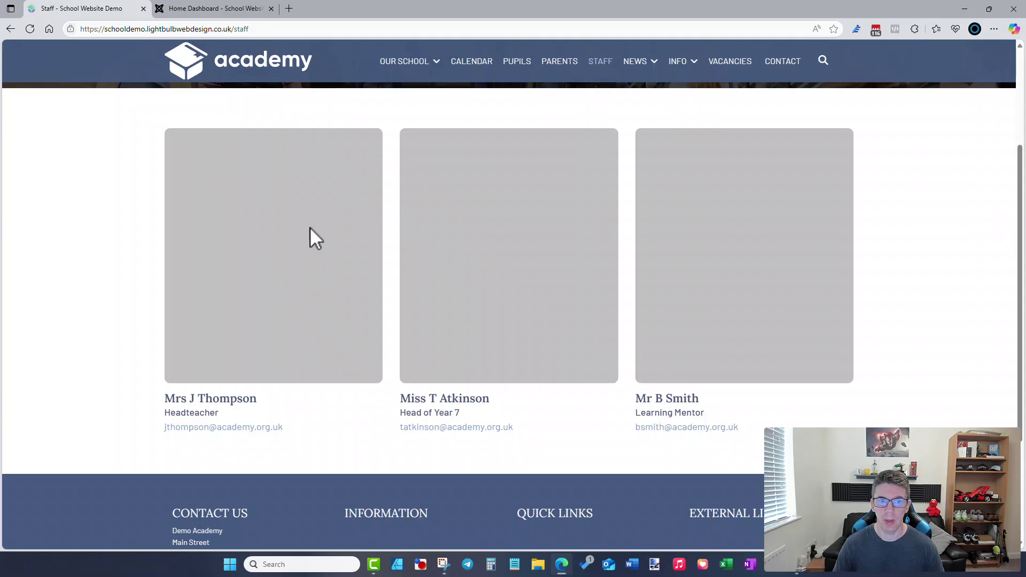
{"action": "double_click", "coordinate": [224, 398]}
{"action": "double_click", "coordinate": [206, 413]}
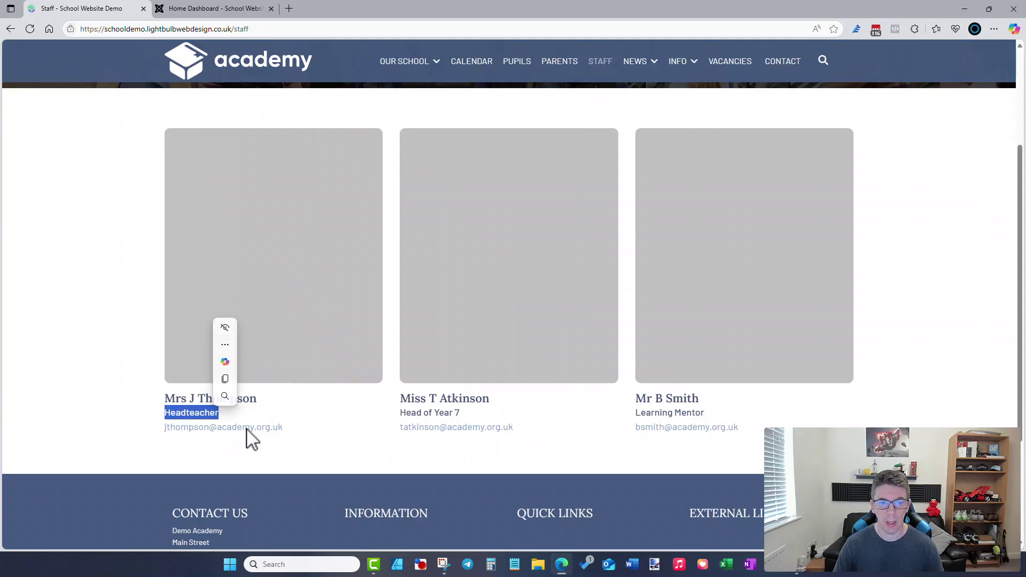
{"action": "left_click", "coordinate": [364, 417]}
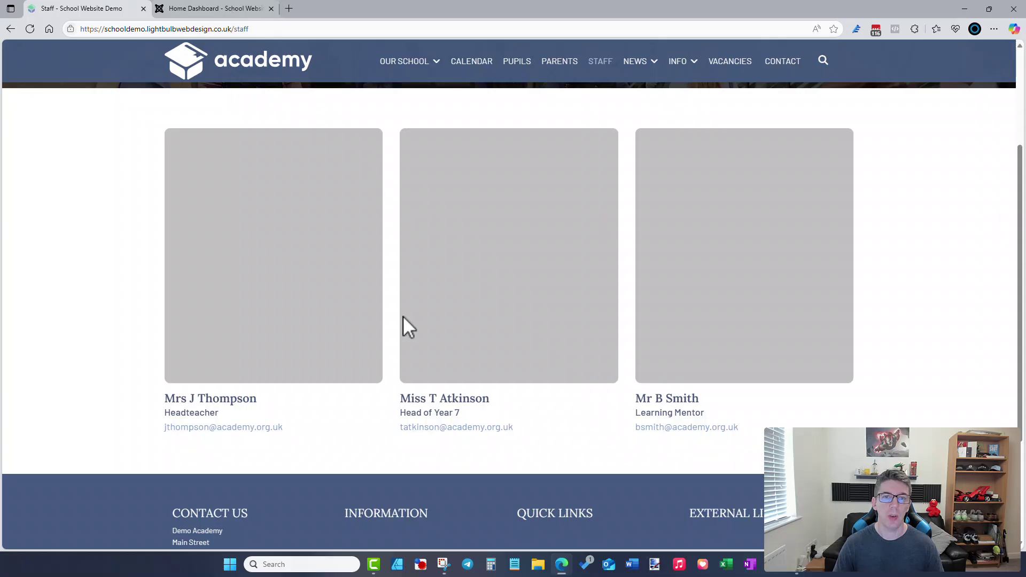
- Open SP Page Builder Pro's Dynamic Content and start a new Staff collection item
{"action": "left_click", "coordinate": [216, 10]}
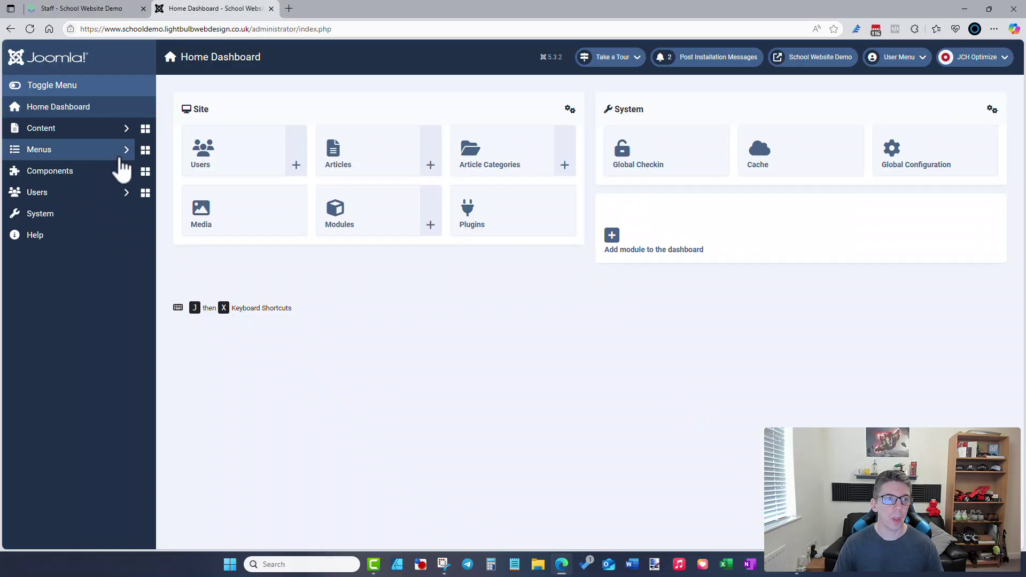
{"action": "left_click", "coordinate": [109, 172]}
{"action": "left_click", "coordinate": [98, 472]}
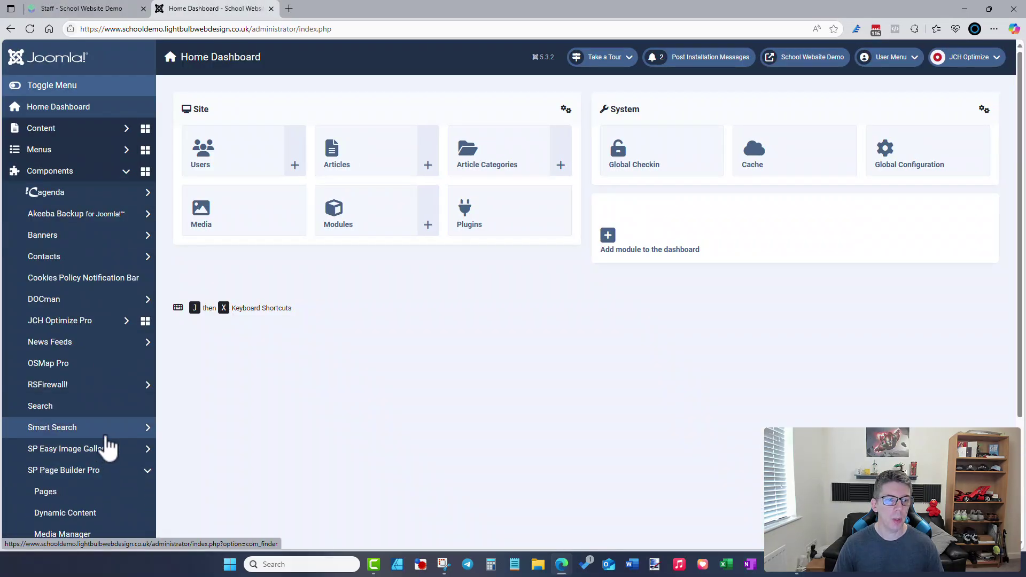
{"action": "scroll", "coordinate": [104, 447], "scroll_direction": "down", "scroll_amount": 2}
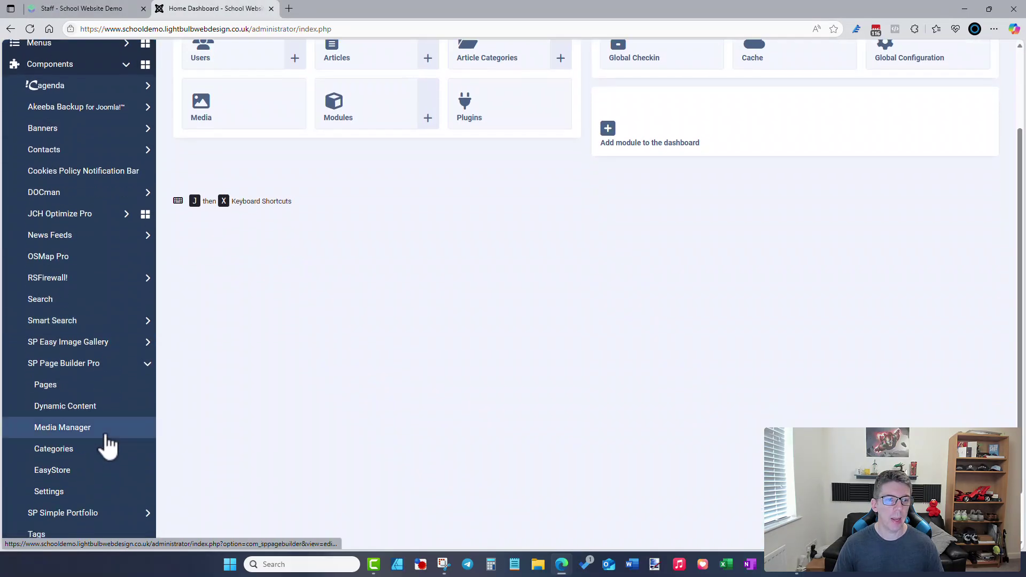
{"action": "left_click", "coordinate": [92, 413]}
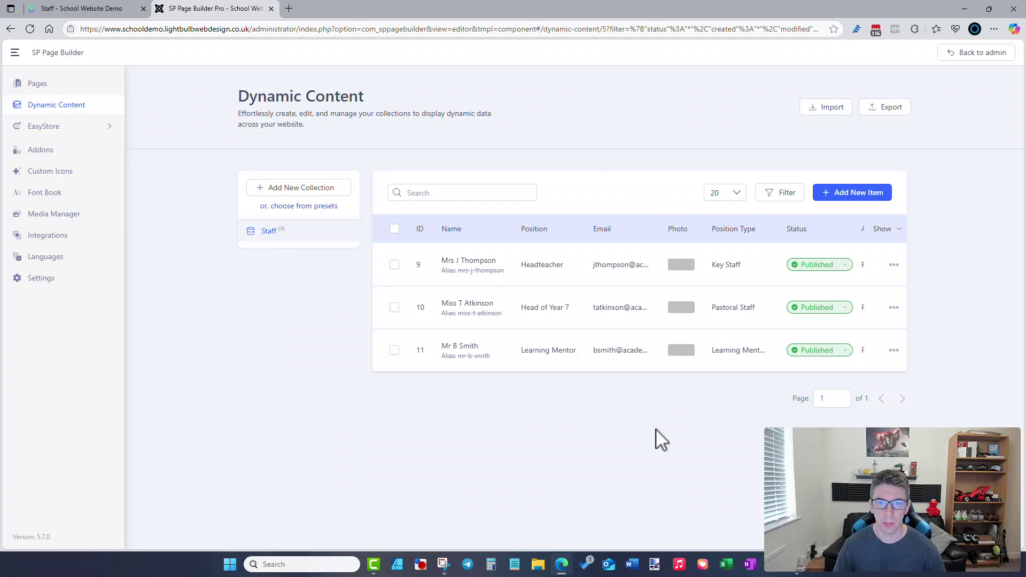
{"action": "left_click", "coordinate": [837, 198]}
- Enter the new Deputy Head's name and e-mail address in the staff entry
{"action": "left_click", "coordinate": [503, 236]}
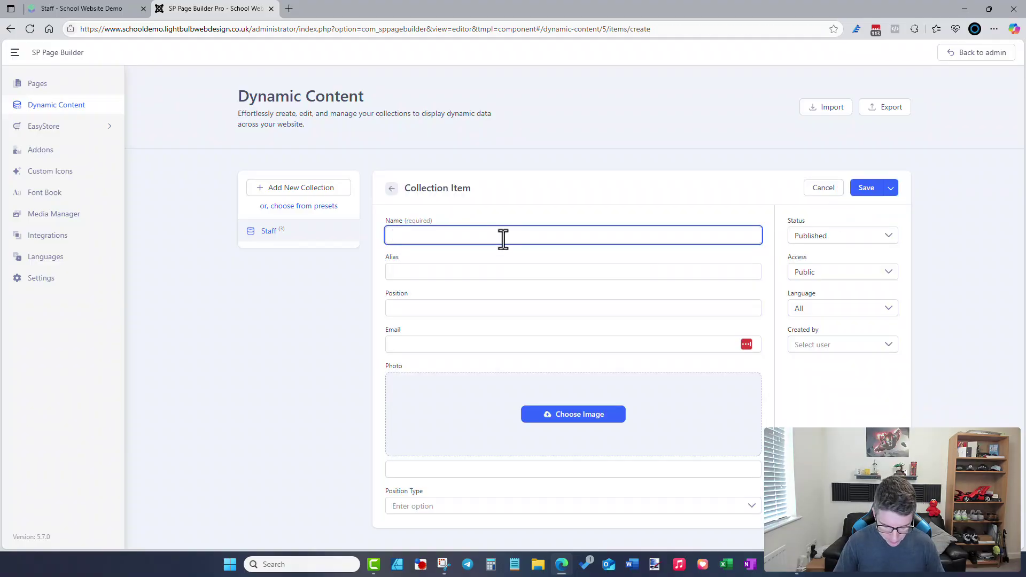
{"action": "type", "text": "Mr J Smith"}
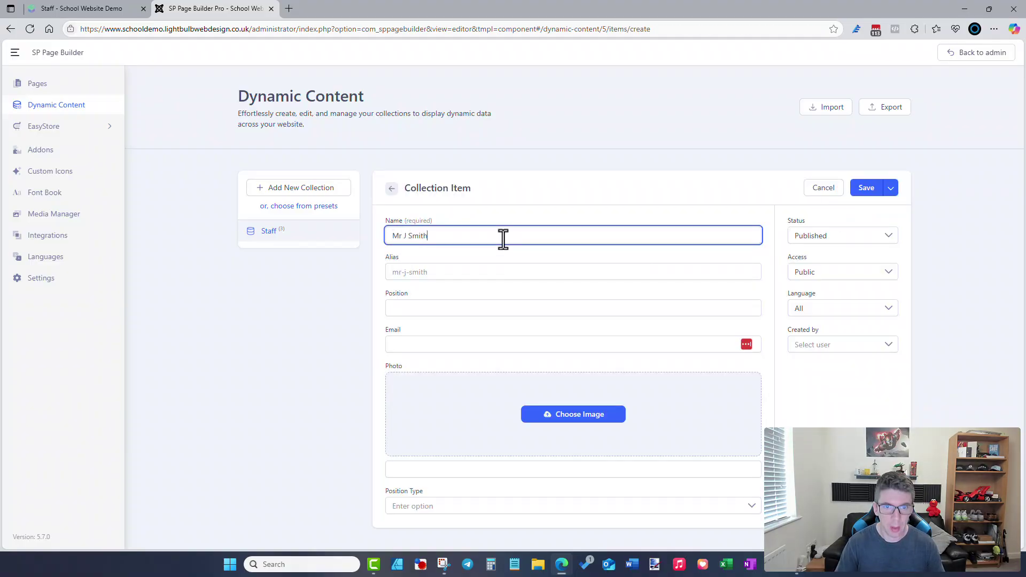
{"action": "key", "text": "Tab"}
{"action": "key", "text": "Tab"}
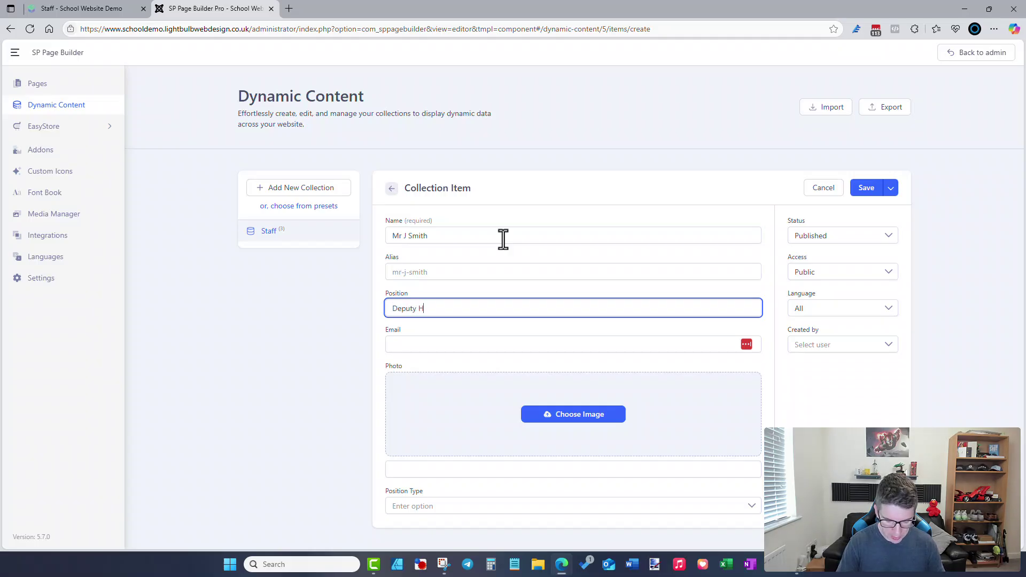
{"action": "key", "text": "Tab"}
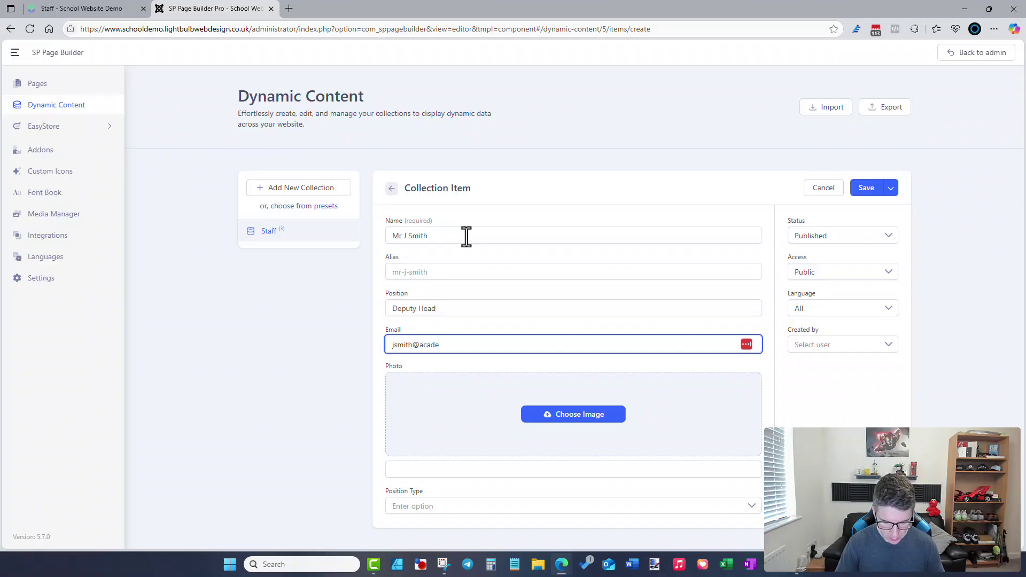
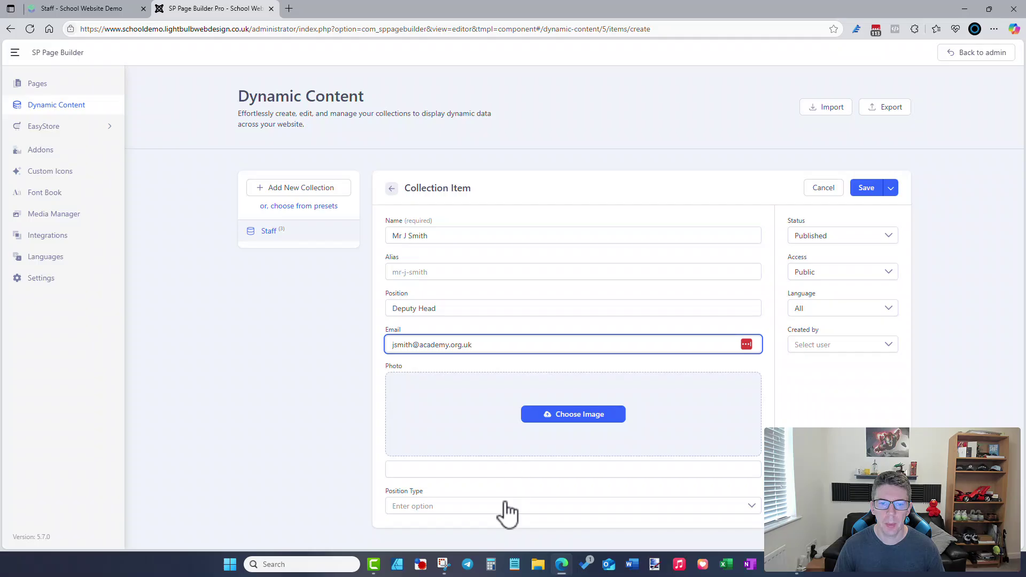
- Set the position type to Key Staff and insert staff-image.webp as the photo
{"action": "left_click", "coordinate": [505, 507]}
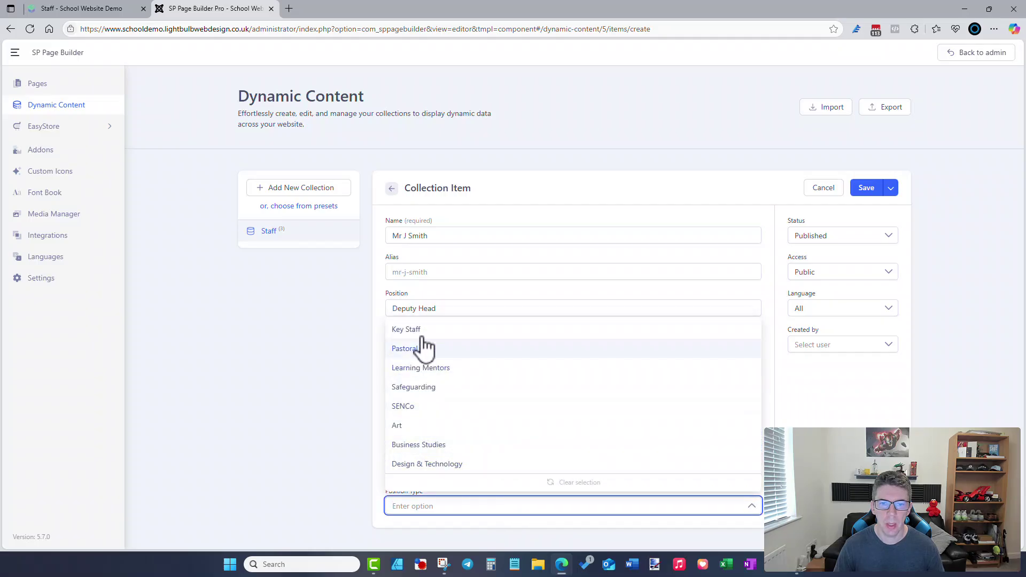
{"action": "left_click", "coordinate": [422, 331]}
{"action": "left_click", "coordinate": [549, 418]}
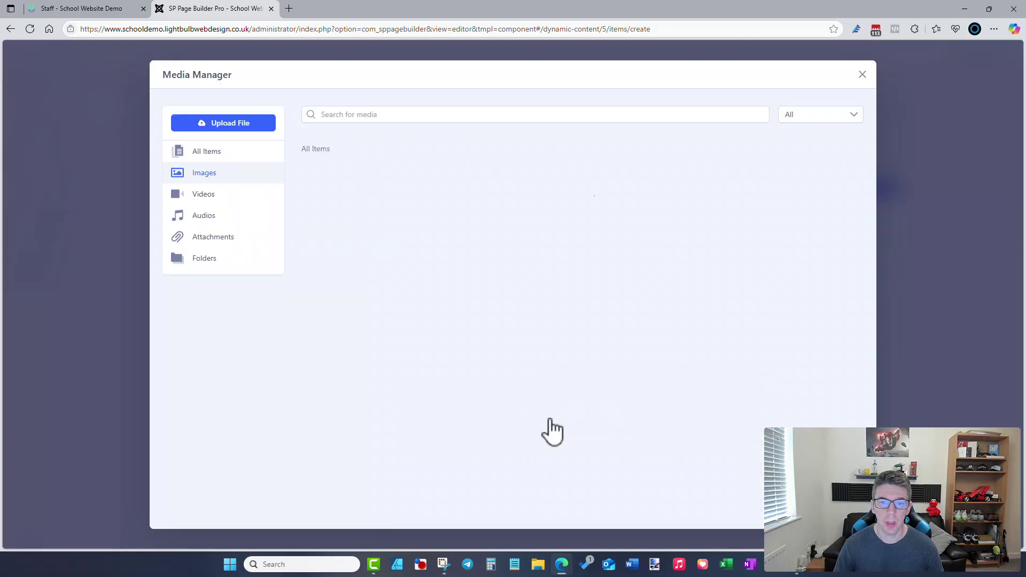
{"action": "scroll", "coordinate": [508, 307], "scroll_direction": "down", "scroll_amount": 1}
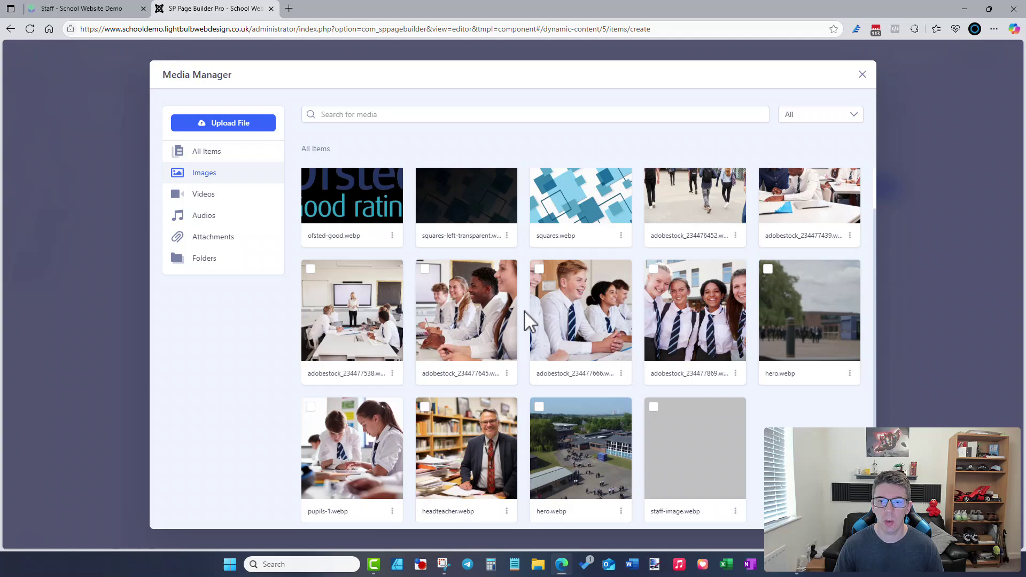
{"action": "left_click", "coordinate": [677, 441]}
{"action": "left_click", "coordinate": [842, 516]}
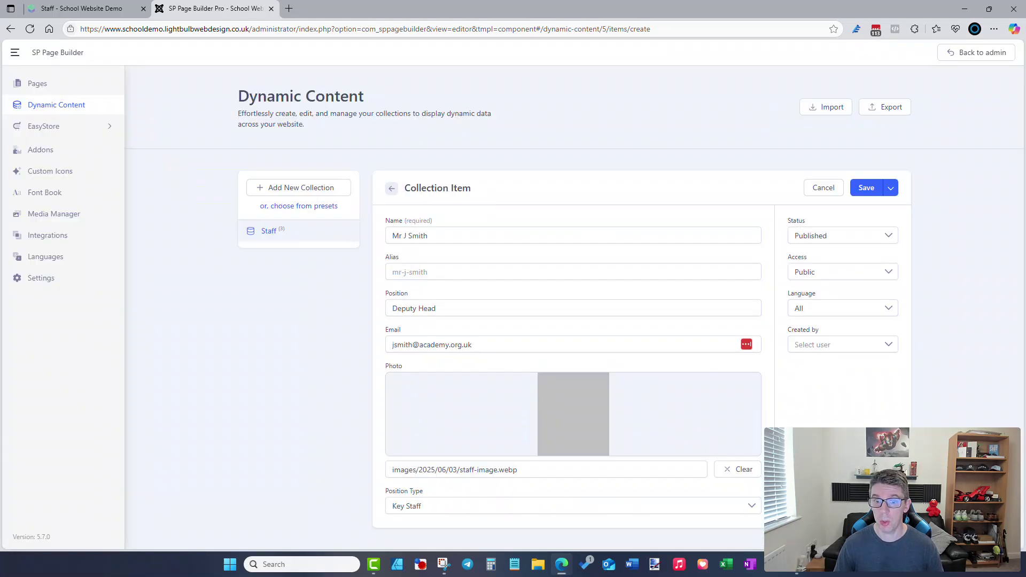
- Save the new staff entry and reload the live Staff page
{"action": "left_click", "coordinate": [868, 190]}
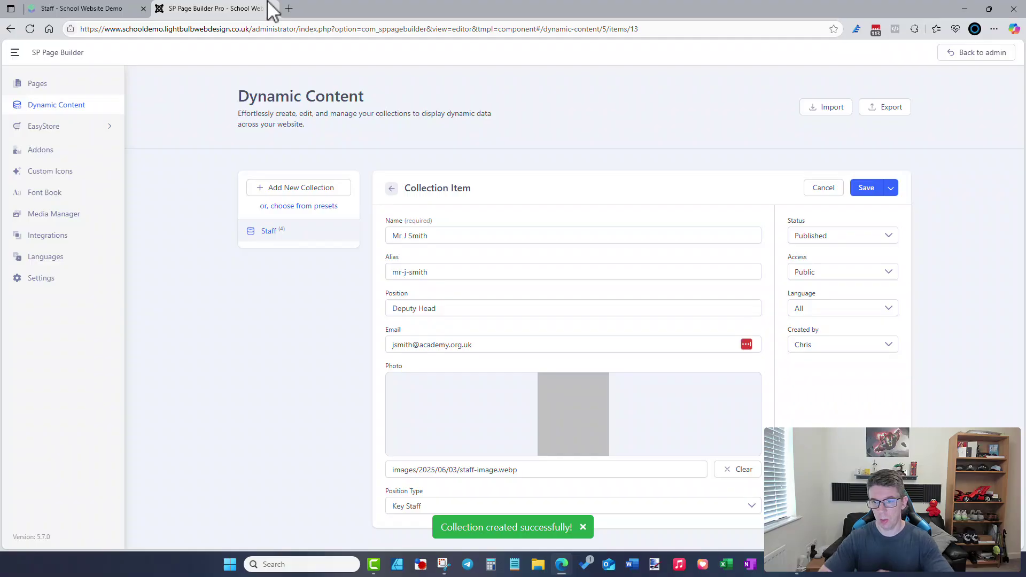
{"action": "left_click", "coordinate": [123, 8]}
{"action": "left_click", "coordinate": [138, 29]}
{"action": "key", "text": "Return"}
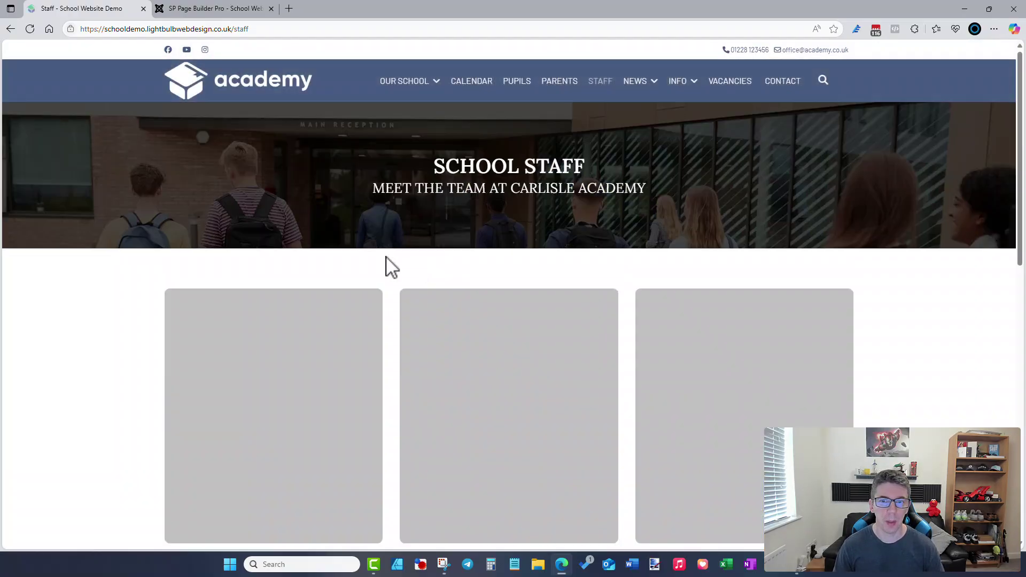
- Save & Close the Deputy Head entry to return to the Staff collection list
{"action": "scroll", "coordinate": [389, 265], "scroll_direction": "down", "scroll_amount": 8}
{"action": "scroll", "coordinate": [389, 266], "scroll_direction": "down", "scroll_amount": 2}
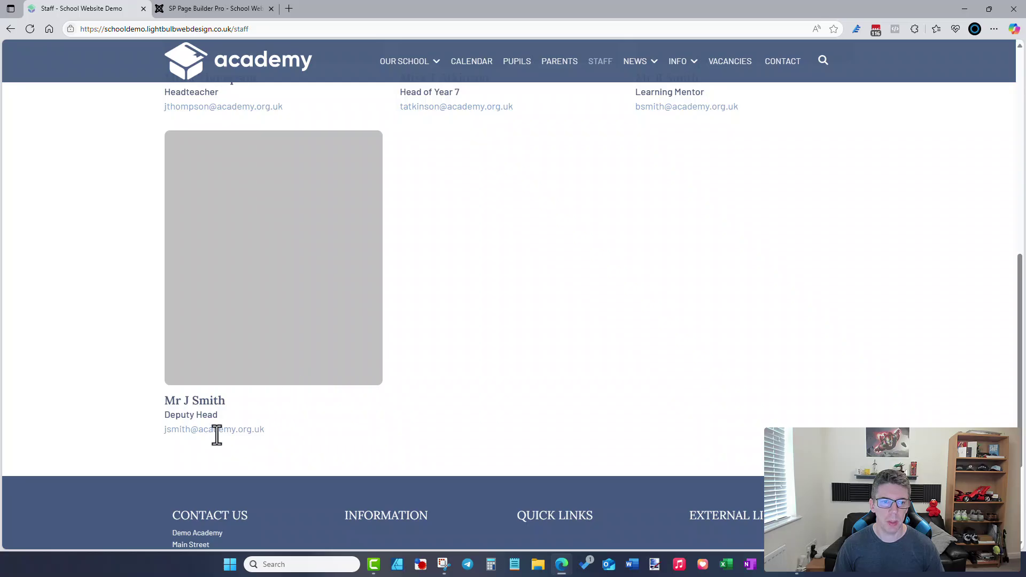
{"action": "left_click", "coordinate": [251, 9]}
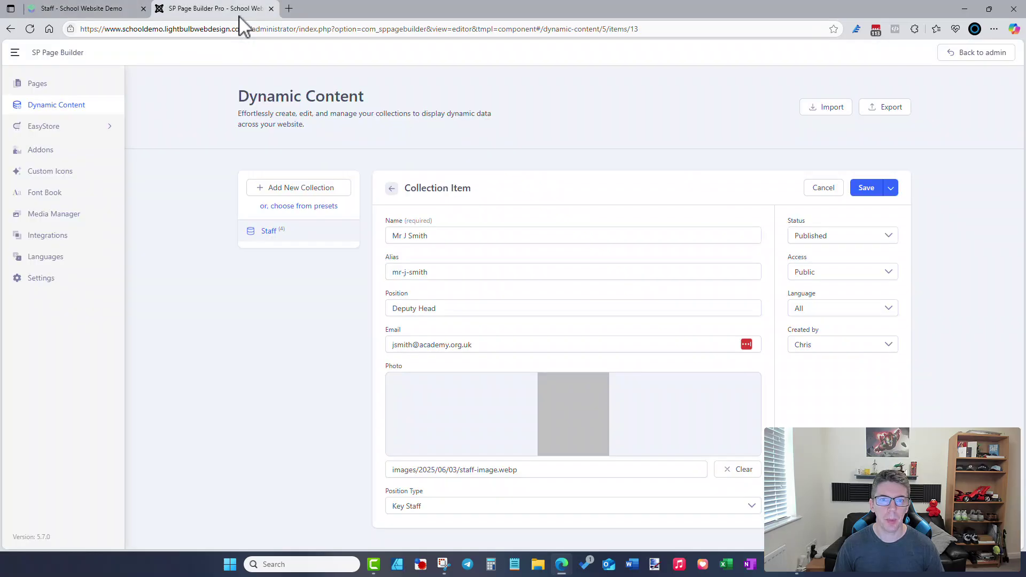
{"action": "left_click", "coordinate": [890, 188]}
{"action": "left_click", "coordinate": [891, 212]}
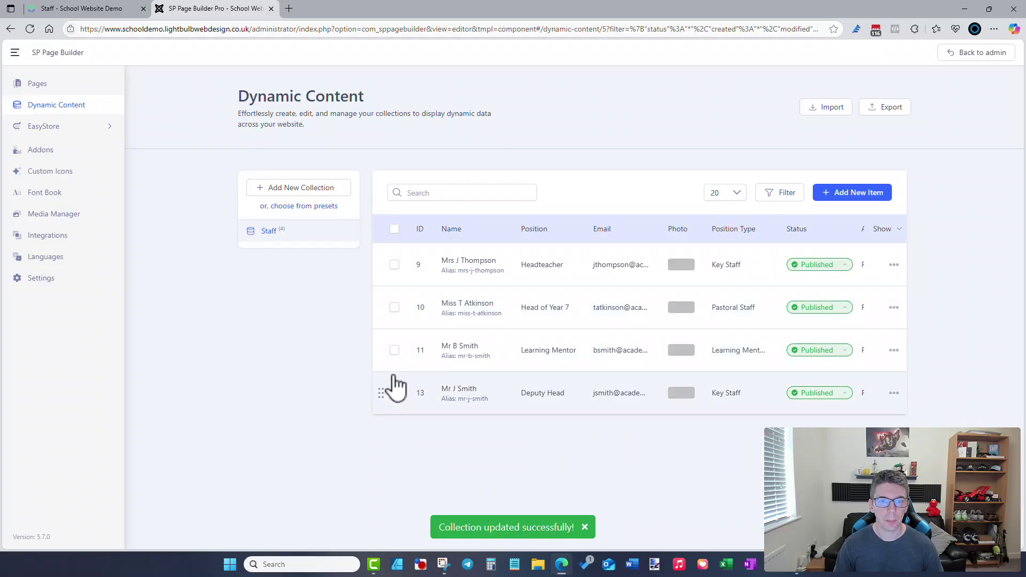
- Drag the Deputy Head row to second place, after the Headteacher, and return to the staff page
{"action": "left_click_drag", "start_coordinate": [382, 395], "coordinate": [374, 313]}
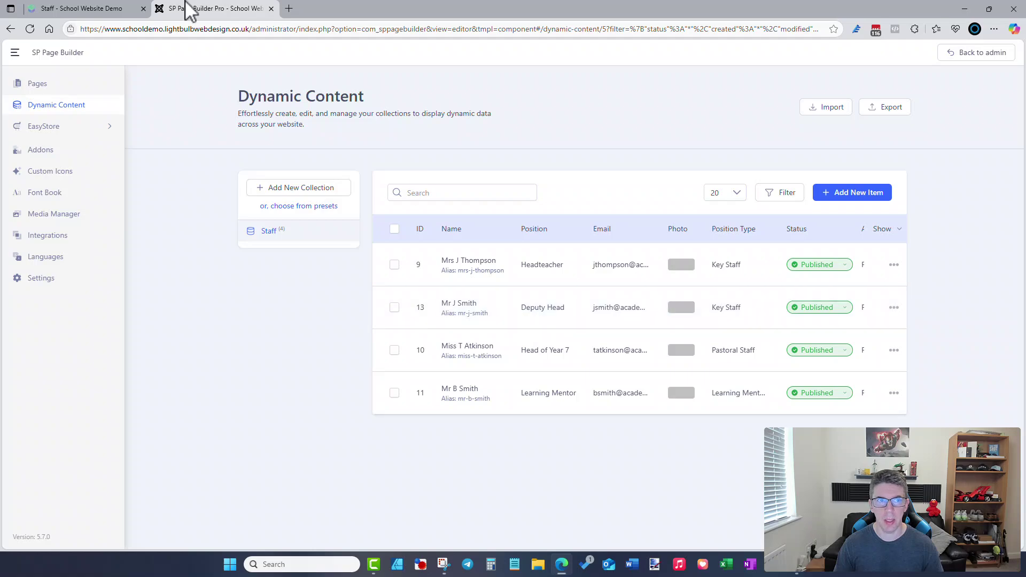
{"action": "left_click", "coordinate": [107, 9]}
{"action": "scroll", "coordinate": [273, 70], "scroll_direction": "up", "scroll_amount": 6}
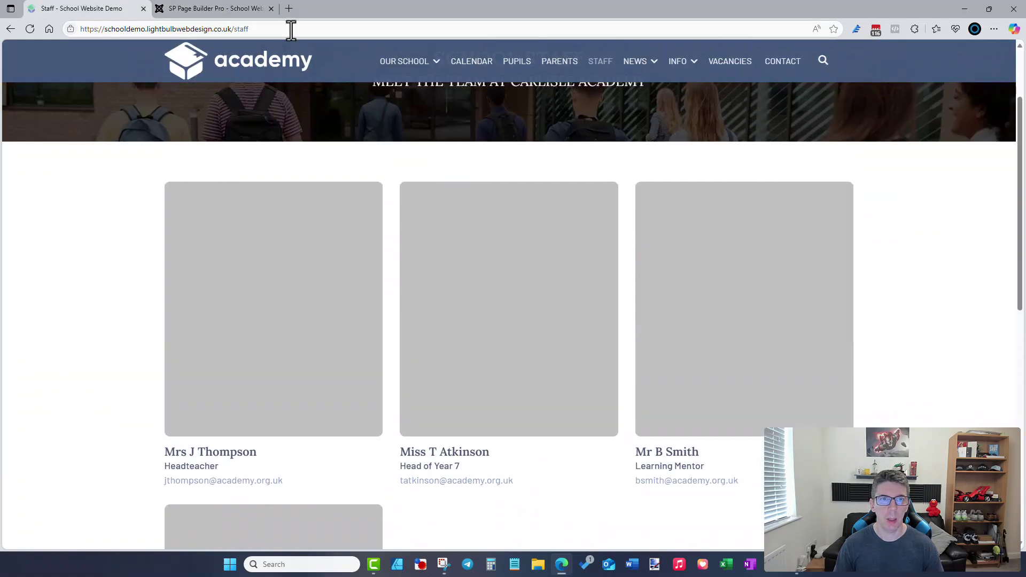
- Reload the staff page to confirm the Deputy Head is second, then go to CALENDAR
{"action": "left_click", "coordinate": [291, 29]}
{"action": "key", "text": "Return"}
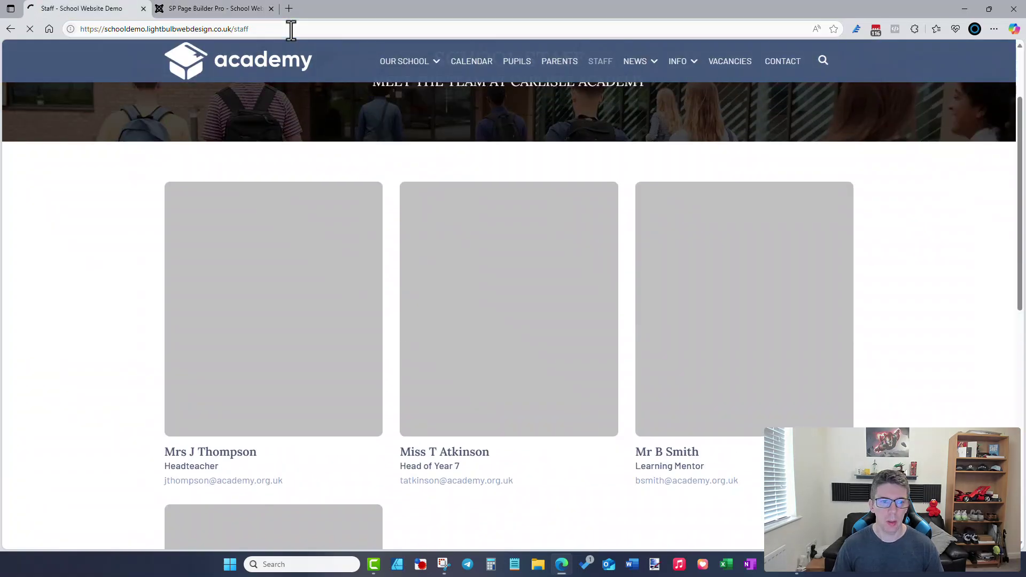
{"action": "scroll", "coordinate": [258, 143], "scroll_direction": "down", "scroll_amount": 5}
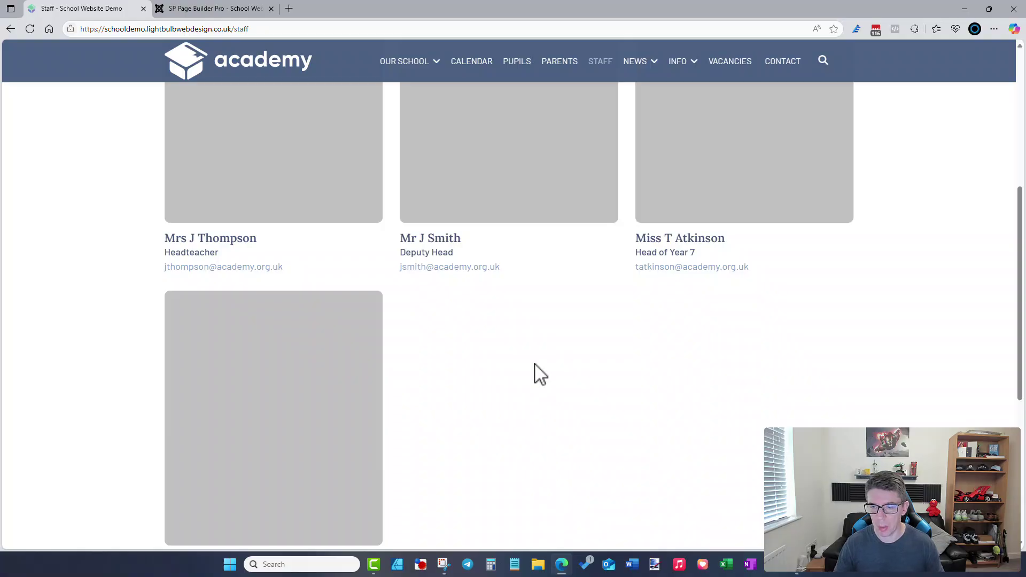
{"action": "scroll", "coordinate": [477, 297], "scroll_direction": "up", "scroll_amount": 5}
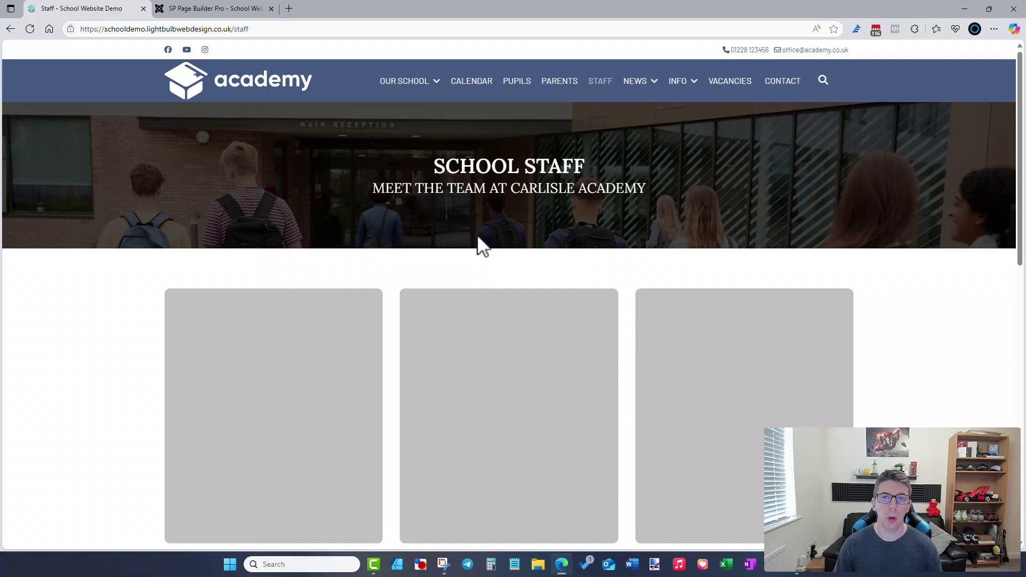
{"action": "left_click", "coordinate": [477, 86]}
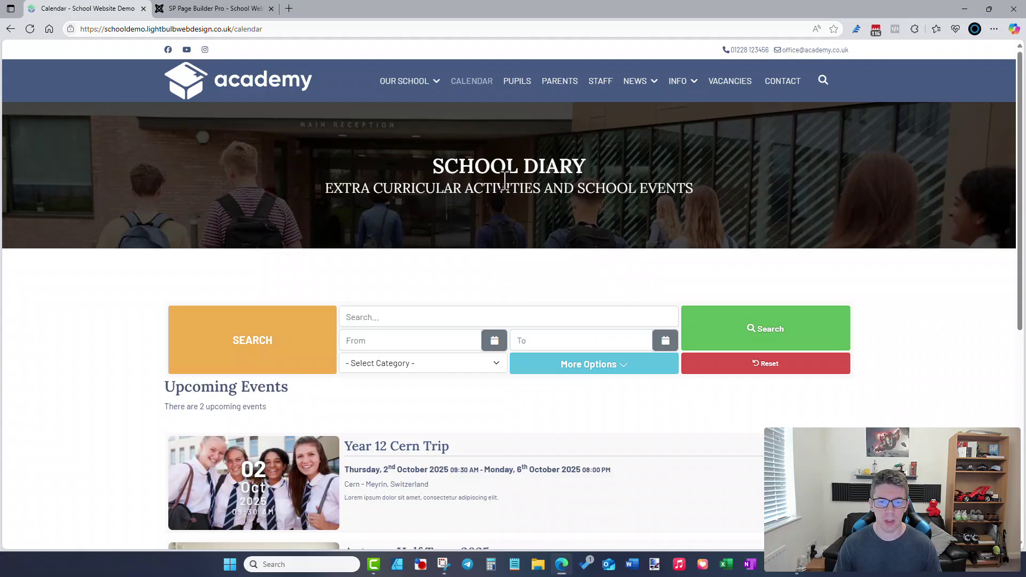
- Show the calendar's month, year and category filters, leave all unset, and scroll to Upcoming Events
{"action": "scroll", "coordinate": [505, 190], "scroll_direction": "down", "scroll_amount": 4}
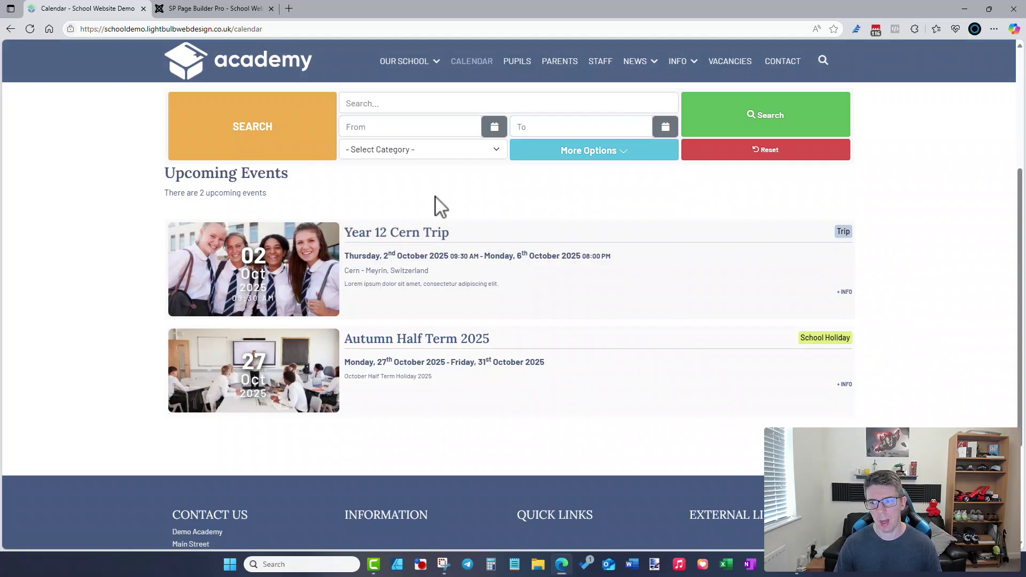
{"action": "scroll", "coordinate": [438, 206], "scroll_direction": "up", "scroll_amount": 3}
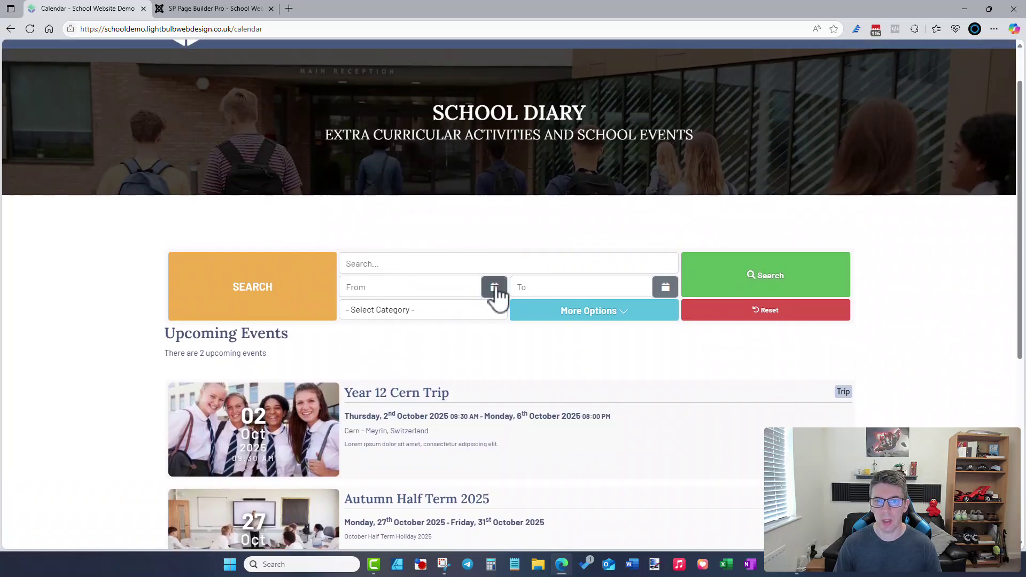
{"action": "left_click", "coordinate": [618, 317]}
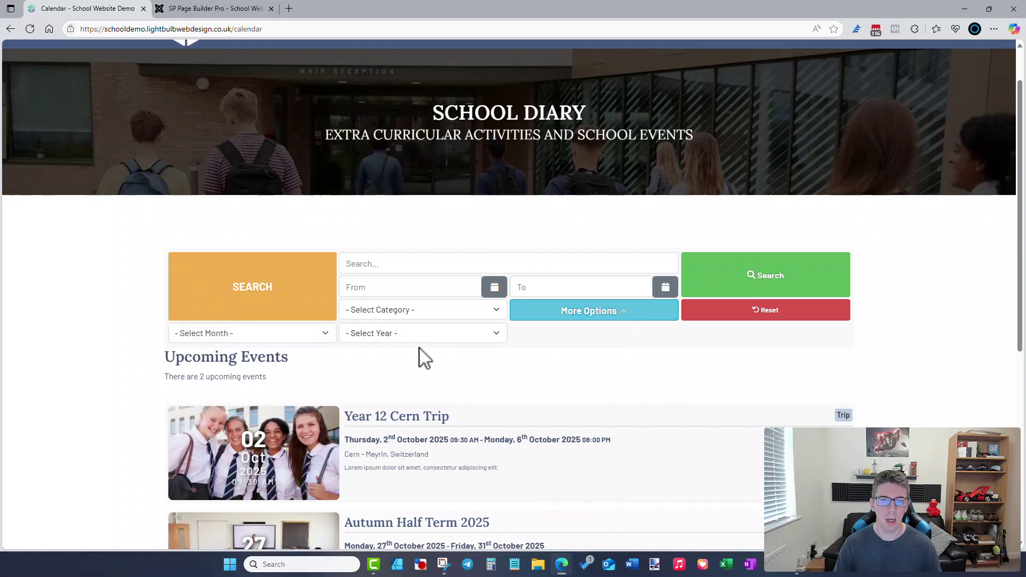
{"action": "left_click", "coordinate": [289, 337]}
{"action": "left_click", "coordinate": [377, 331]}
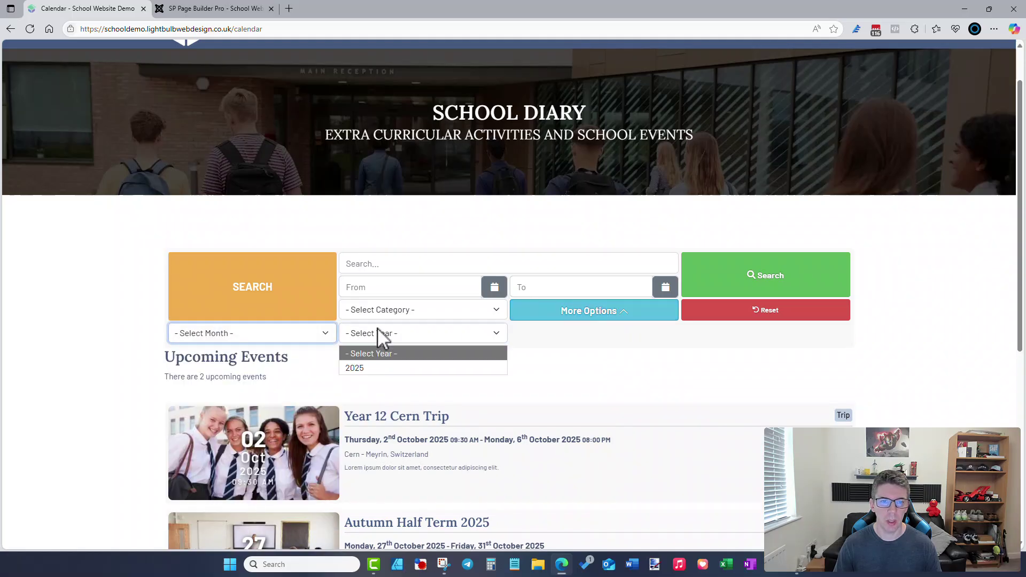
{"action": "left_click", "coordinate": [574, 348]}
{"action": "left_click", "coordinate": [456, 313]}
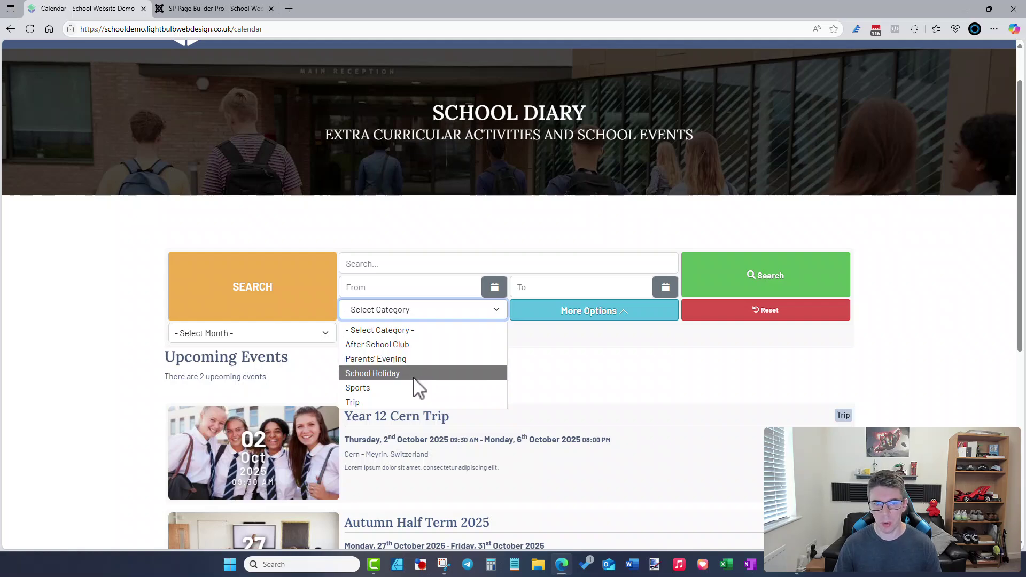
{"action": "left_click", "coordinate": [586, 363]}
{"action": "scroll", "coordinate": [586, 363], "scroll_direction": "down", "scroll_amount": 2}
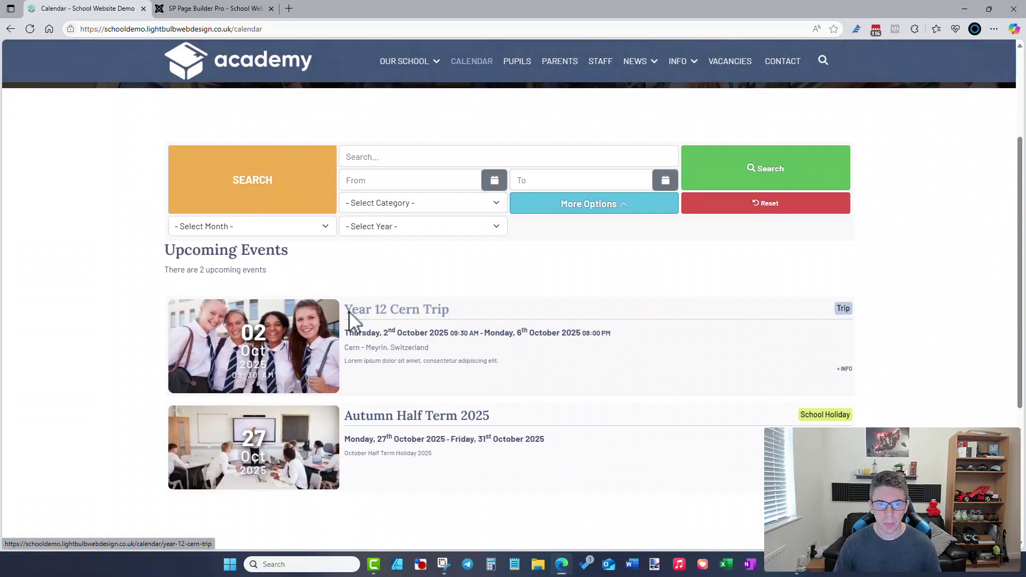
- Open the Year 12 Cern Trip event page and review its dates, Meyrin map and Add to Calendar options
{"action": "left_click", "coordinate": [379, 312]}
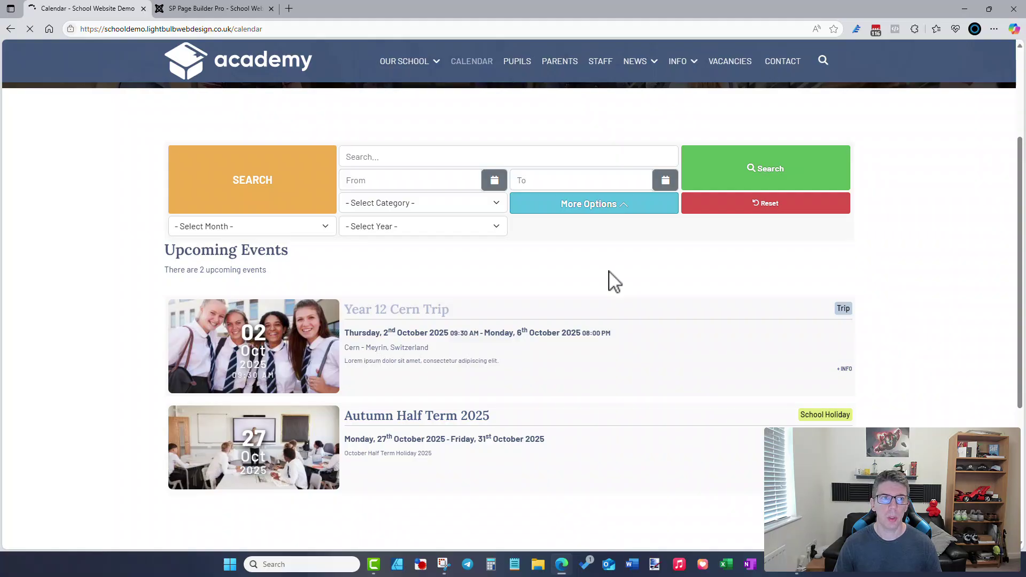
{"action": "scroll", "coordinate": [613, 281], "scroll_direction": "down", "scroll_amount": 10}
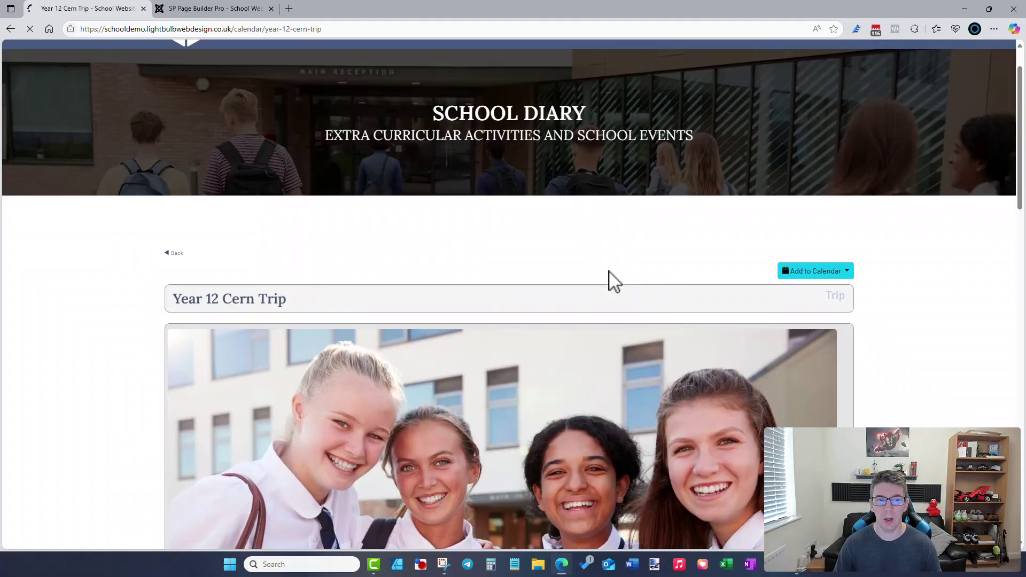
{"action": "scroll", "coordinate": [609, 278], "scroll_direction": "down", "scroll_amount": 6}
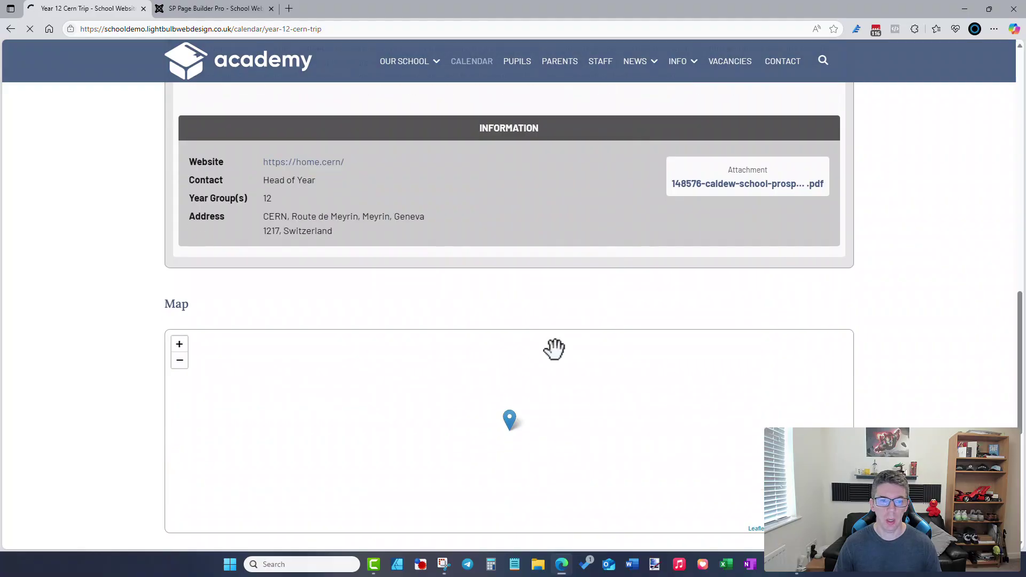
{"action": "scroll", "coordinate": [513, 328], "scroll_direction": "up", "scroll_amount": 3}
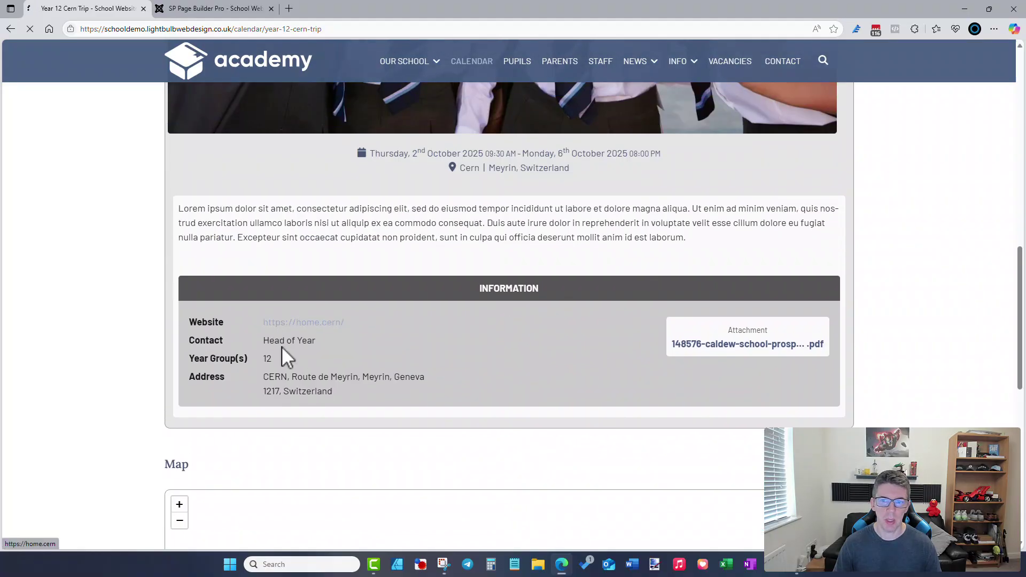
{"action": "scroll", "coordinate": [484, 377], "scroll_direction": "up", "scroll_amount": 10}
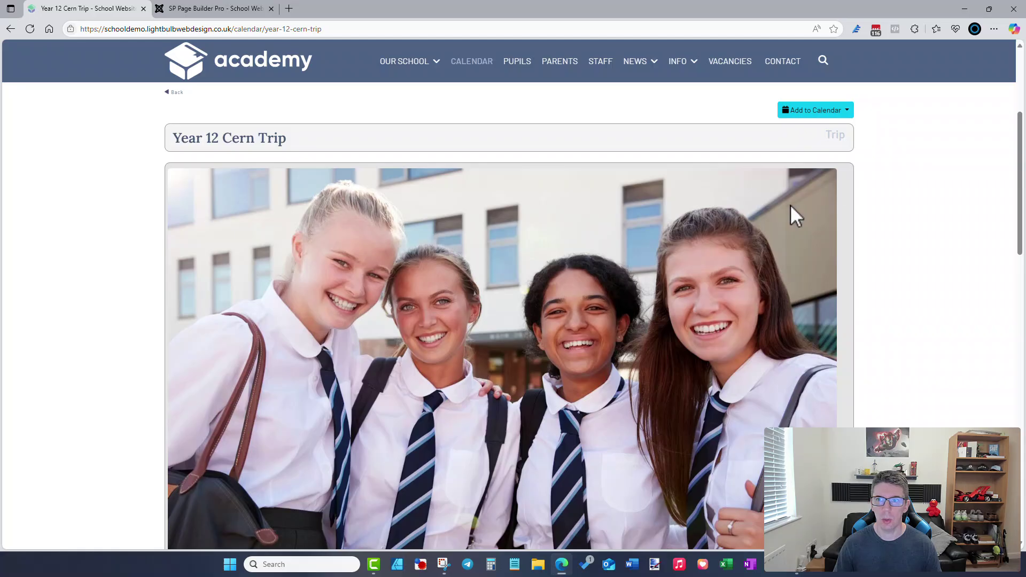
{"action": "left_click", "coordinate": [843, 114]}
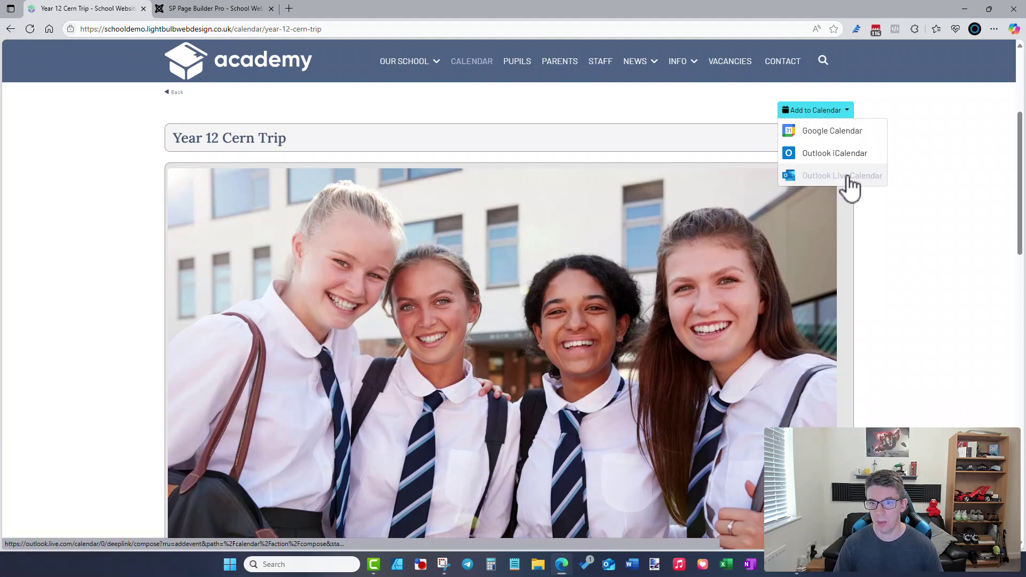
{"action": "left_click", "coordinate": [883, 232]}
{"action": "scroll", "coordinate": [235, 187], "scroll_direction": "down", "scroll_amount": 15}
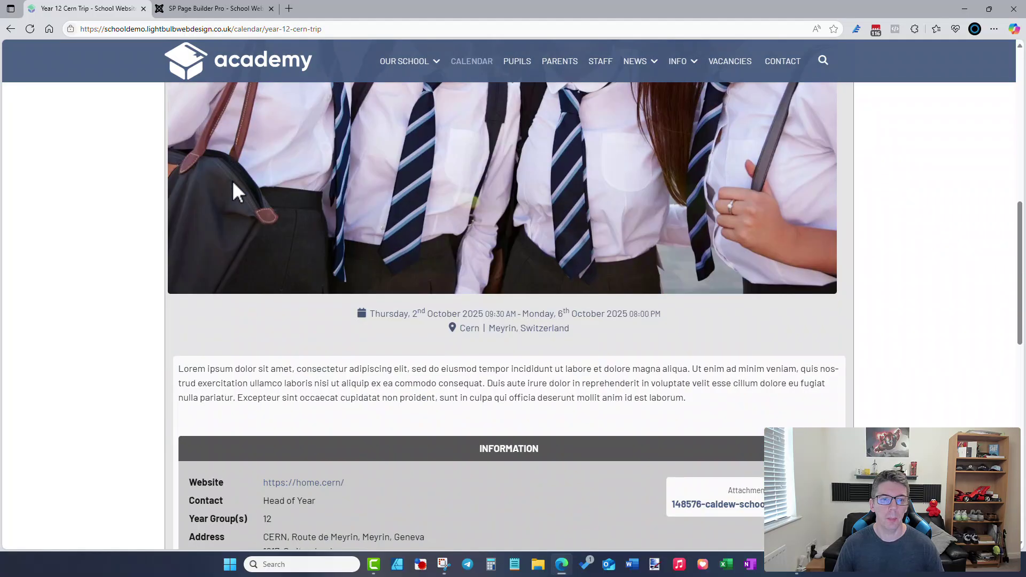
{"action": "scroll", "coordinate": [345, 342], "scroll_direction": "up", "scroll_amount": 12}
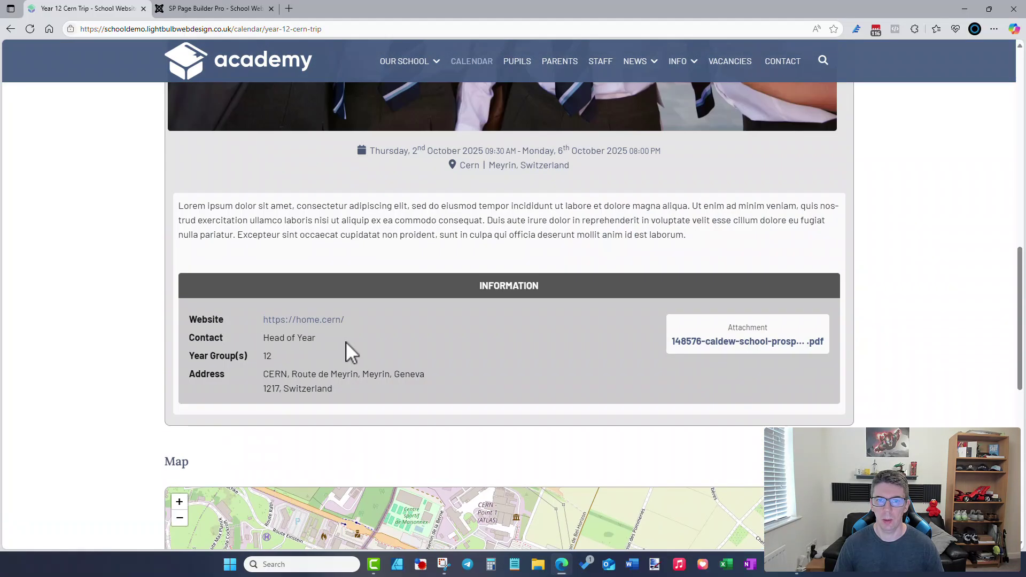
{"action": "scroll", "coordinate": [345, 341], "scroll_direction": "up", "scroll_amount": 3}
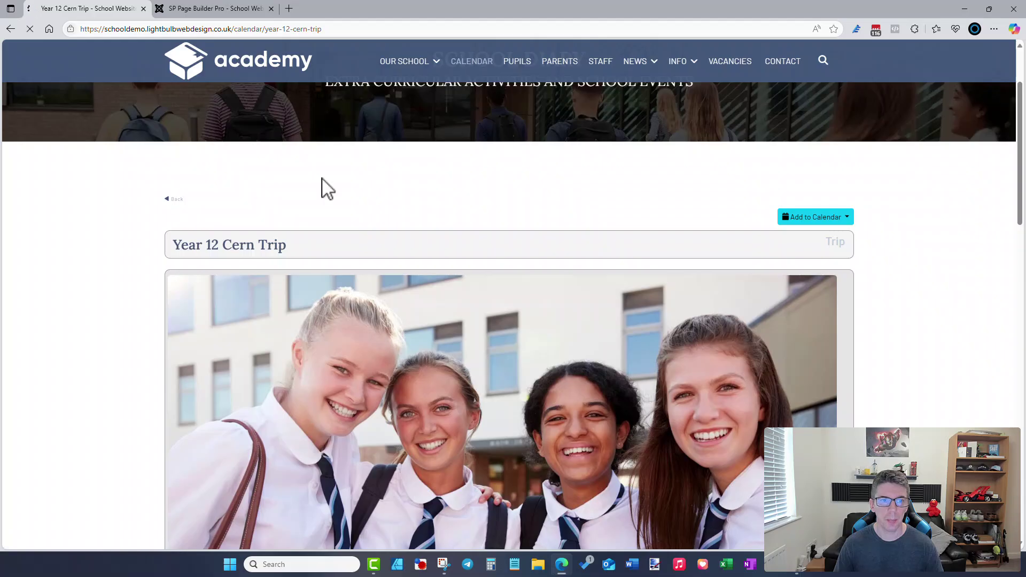
- Leave SP Page Builder for the admin and open Components > iCagenda > Dashboard
{"action": "left_click", "coordinate": [252, 10]}
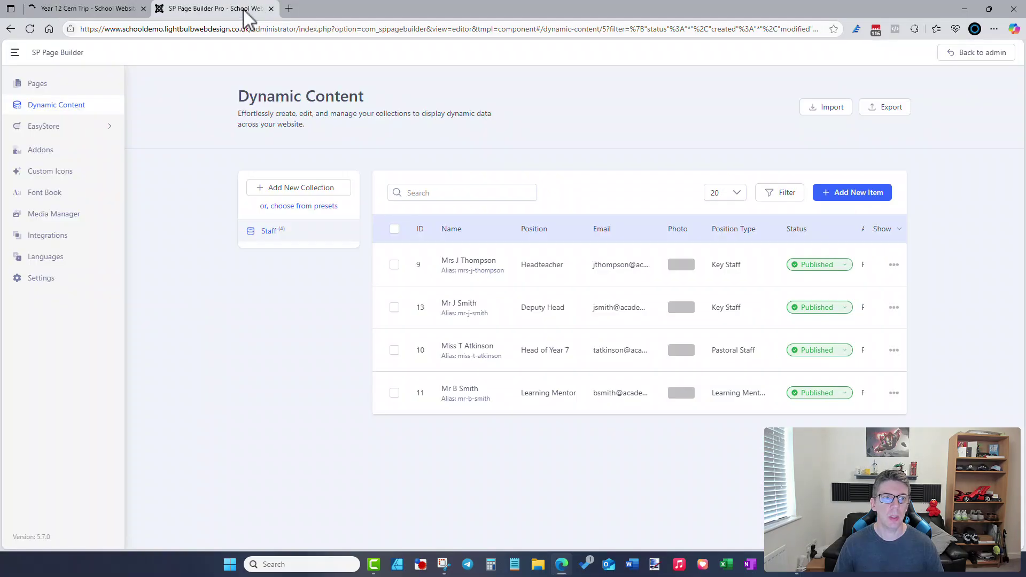
{"action": "left_click", "coordinate": [966, 60]}
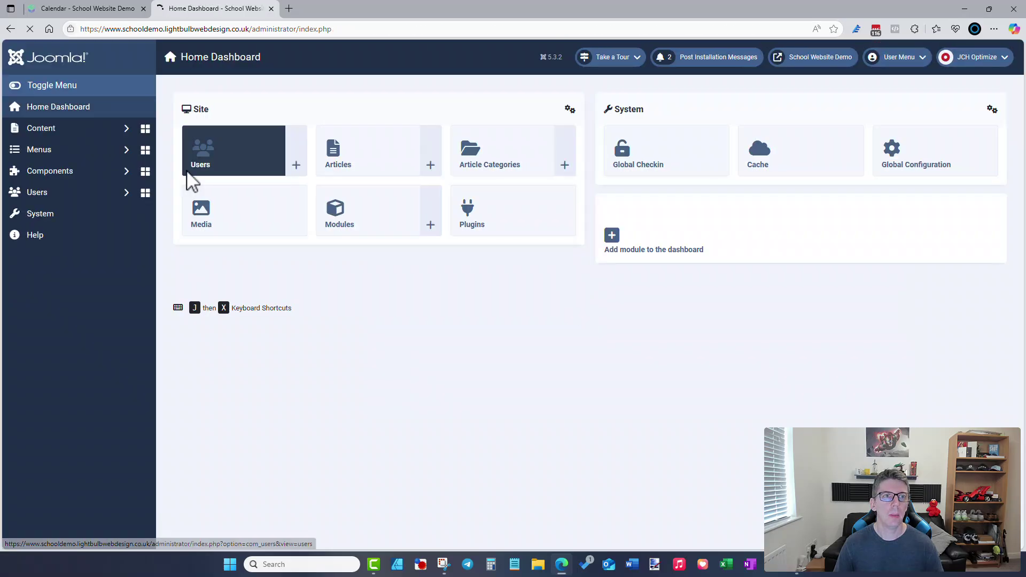
{"action": "left_click", "coordinate": [87, 171]}
{"action": "left_click", "coordinate": [85, 200]}
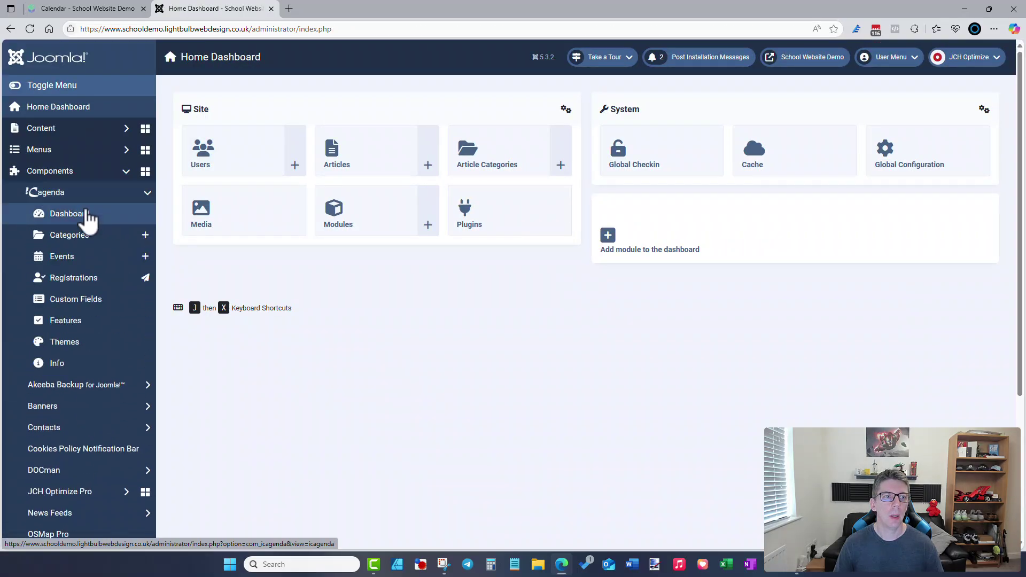
{"action": "left_click", "coordinate": [84, 220]}
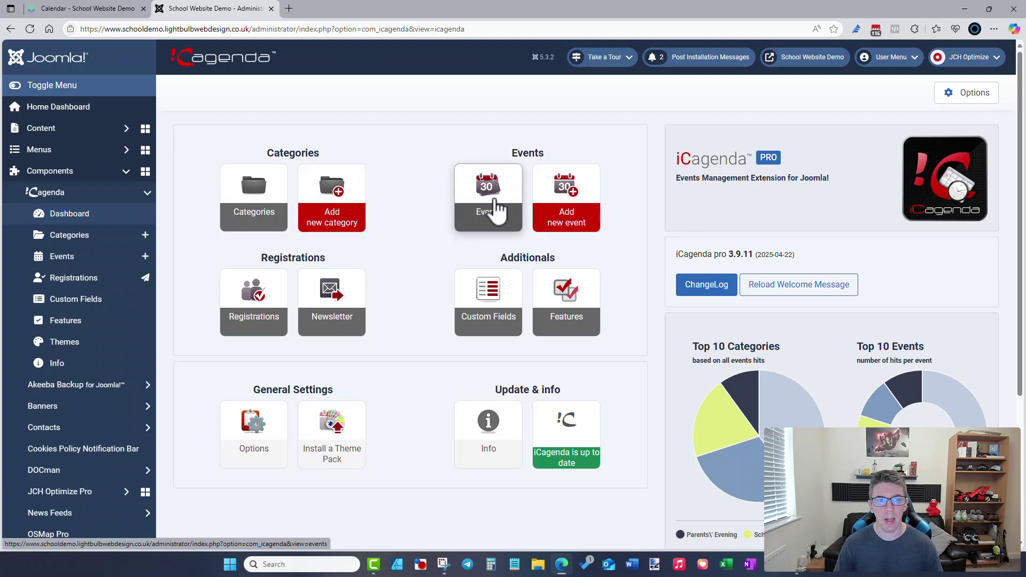
- Start a new iCagenda event titled Example Event in the Trip category
{"action": "left_click", "coordinate": [580, 214]}
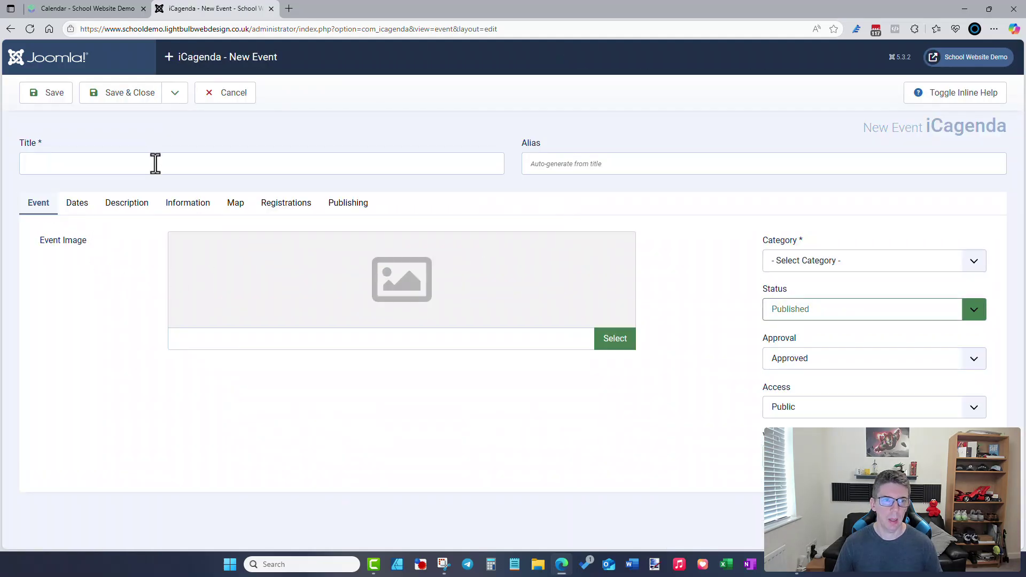
{"action": "left_click", "coordinate": [162, 166]}
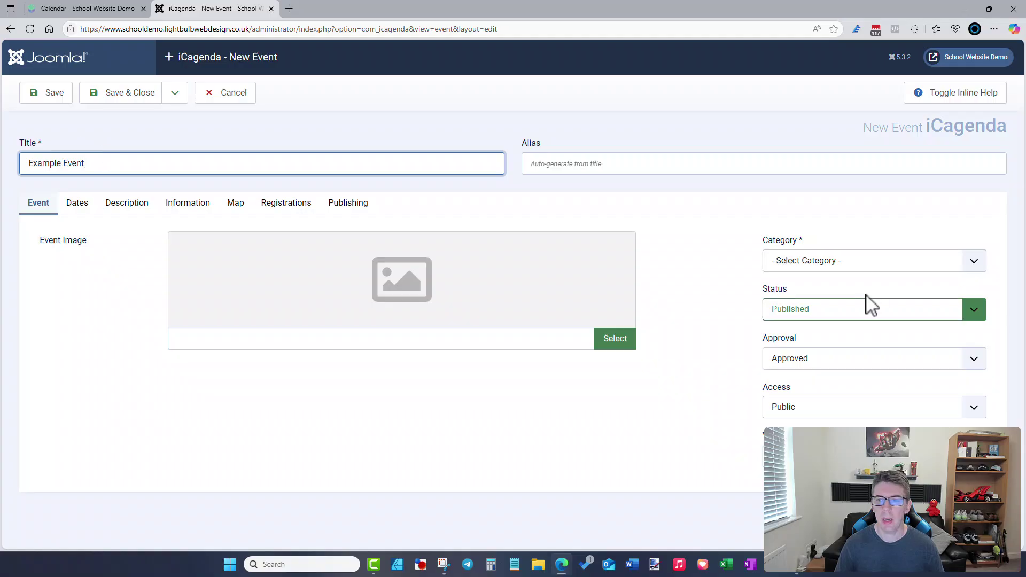
{"action": "left_click", "coordinate": [835, 264]}
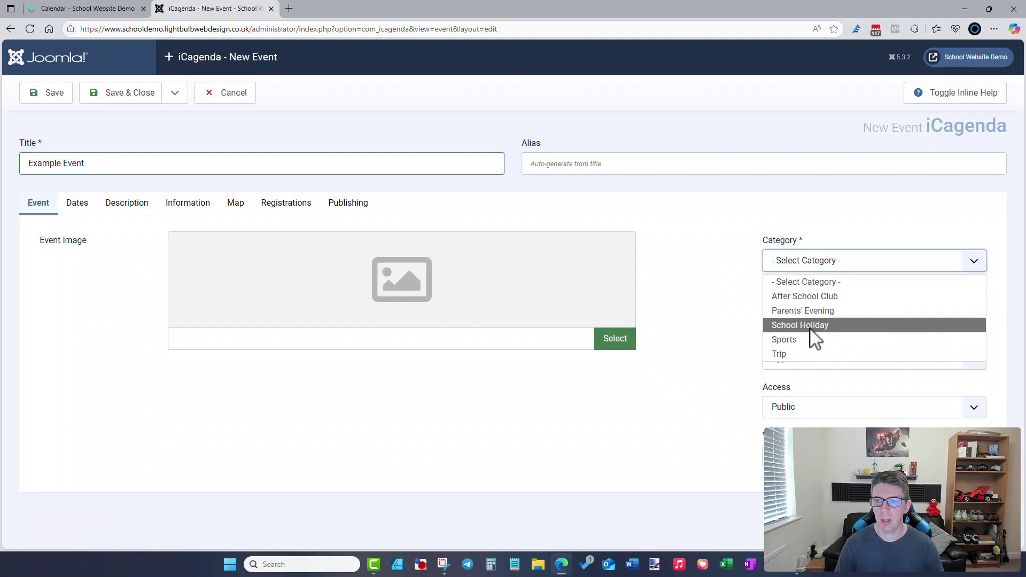
{"action": "left_click", "coordinate": [810, 354]}
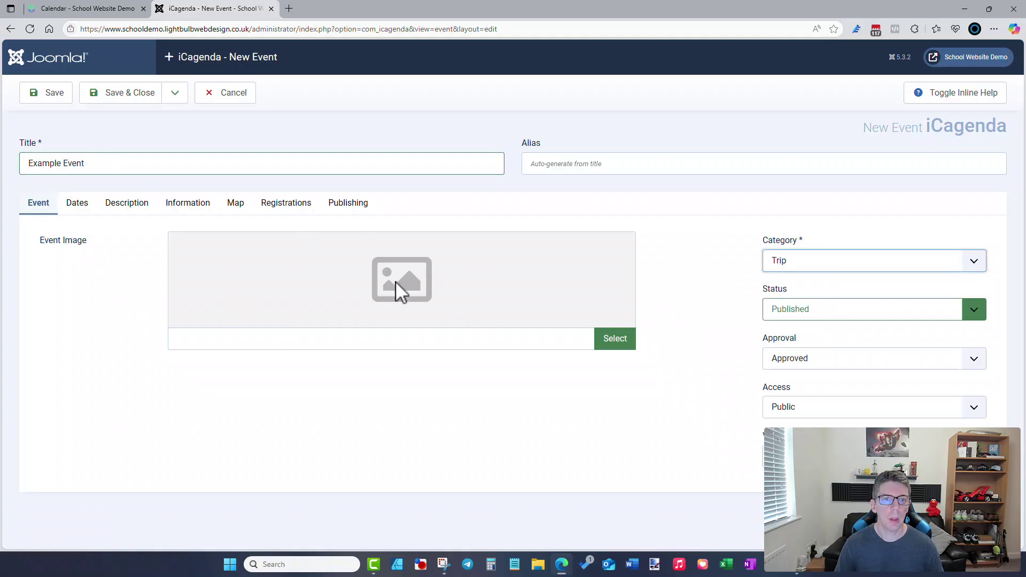
- Set badminton.jpg as the event image and go to the Dates tab
{"action": "left_click", "coordinate": [628, 345]}
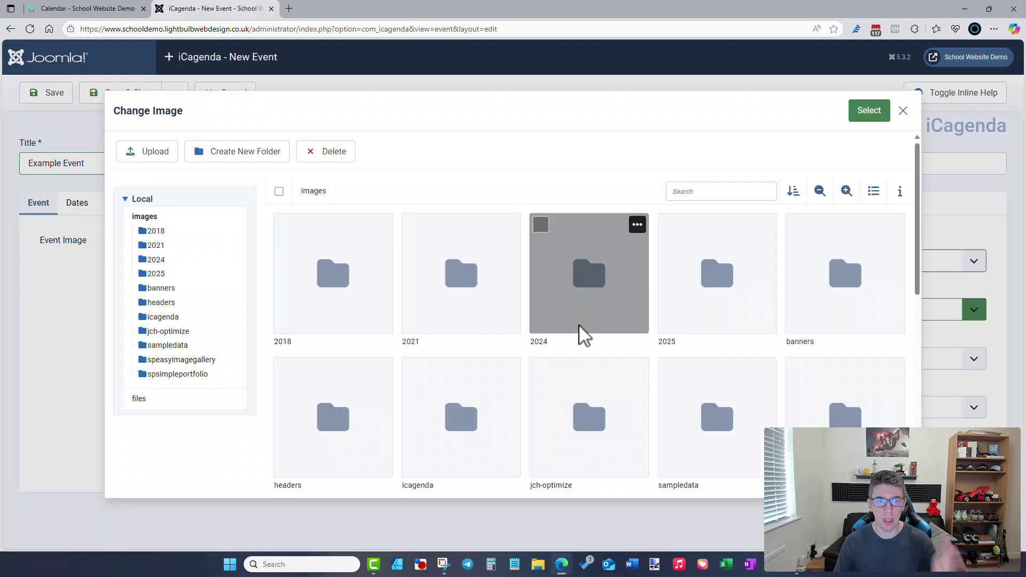
{"action": "scroll", "coordinate": [582, 335], "scroll_direction": "down", "scroll_amount": 5}
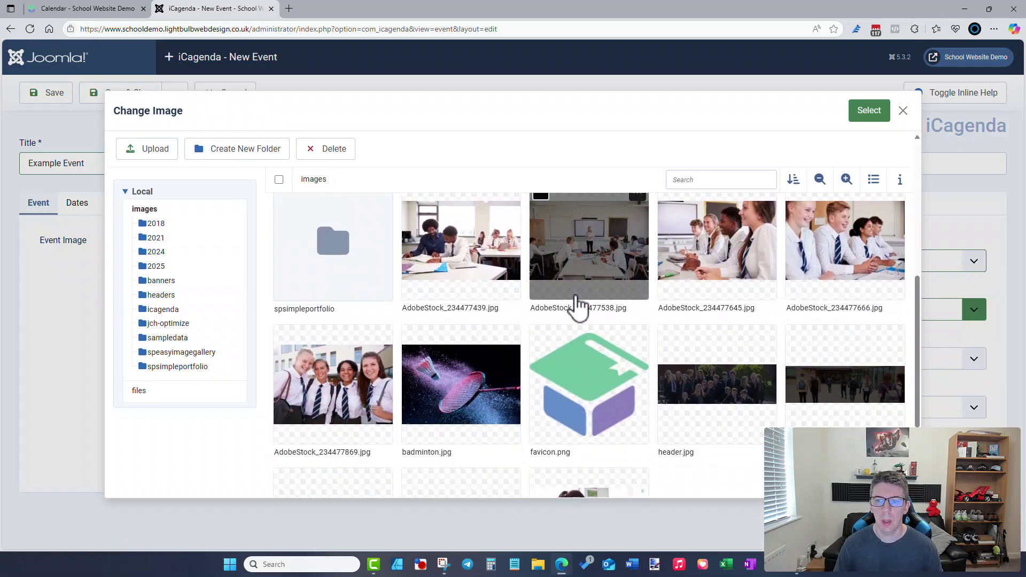
{"action": "left_click", "coordinate": [436, 391]}
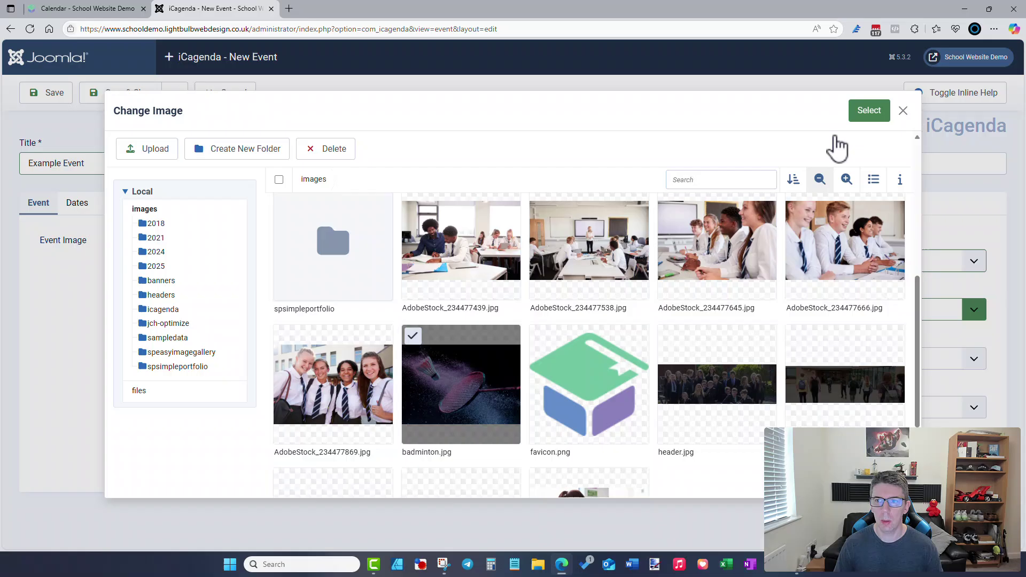
{"action": "left_click", "coordinate": [864, 113]}
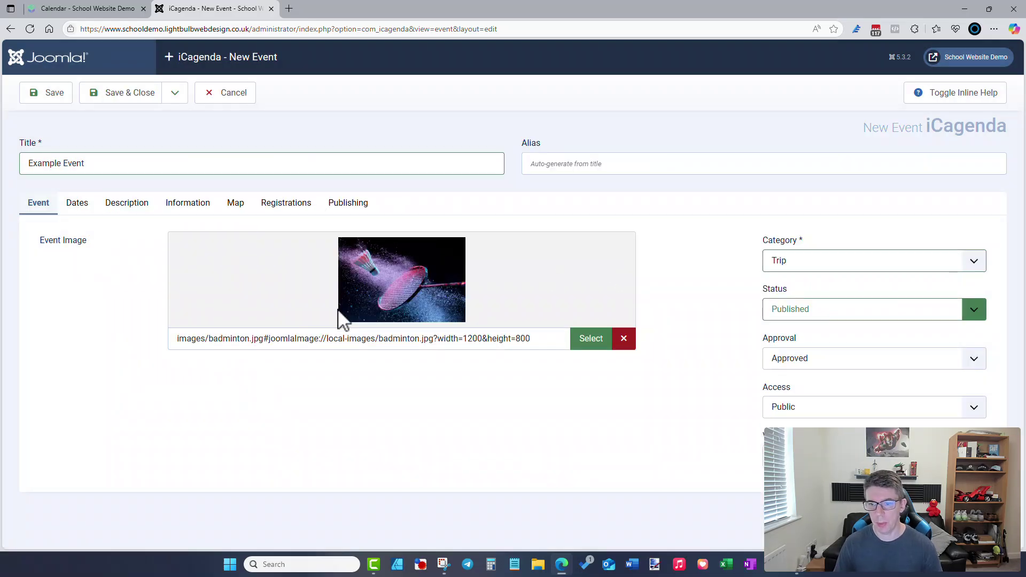
{"action": "left_click", "coordinate": [75, 206]}
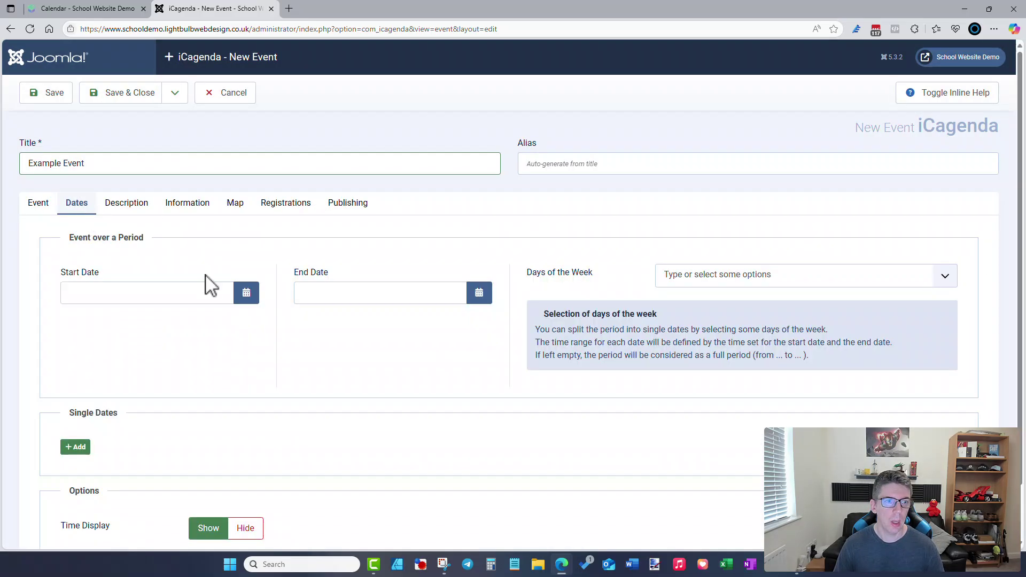
- Add a single date of 2025-07-31 at 09:30 am using the date picker
{"action": "scroll", "coordinate": [203, 331], "scroll_direction": "down", "scroll_amount": 1}
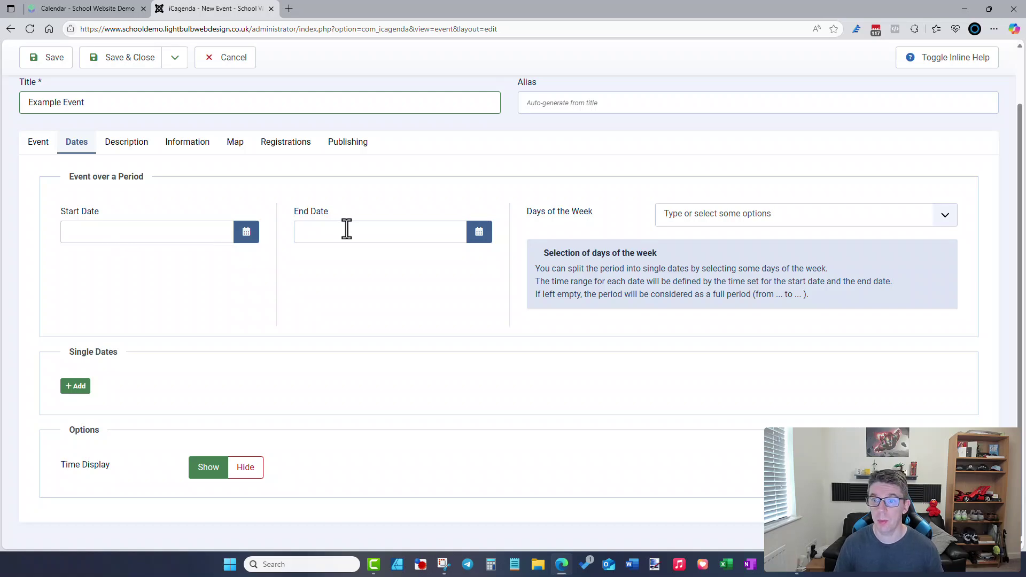
{"action": "left_click", "coordinate": [76, 386]}
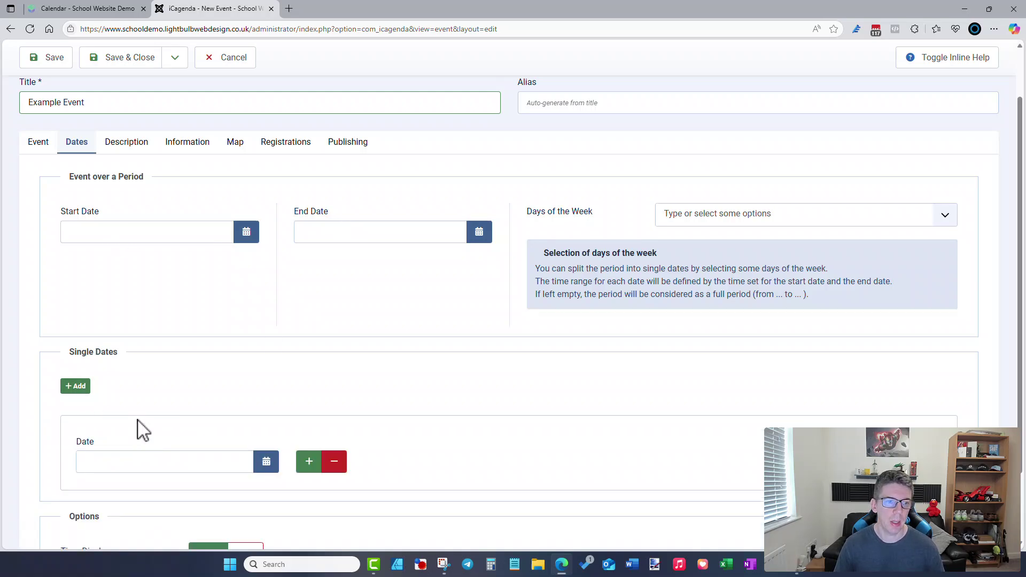
{"action": "left_click", "coordinate": [267, 463]}
{"action": "left_click", "coordinate": [174, 364]}
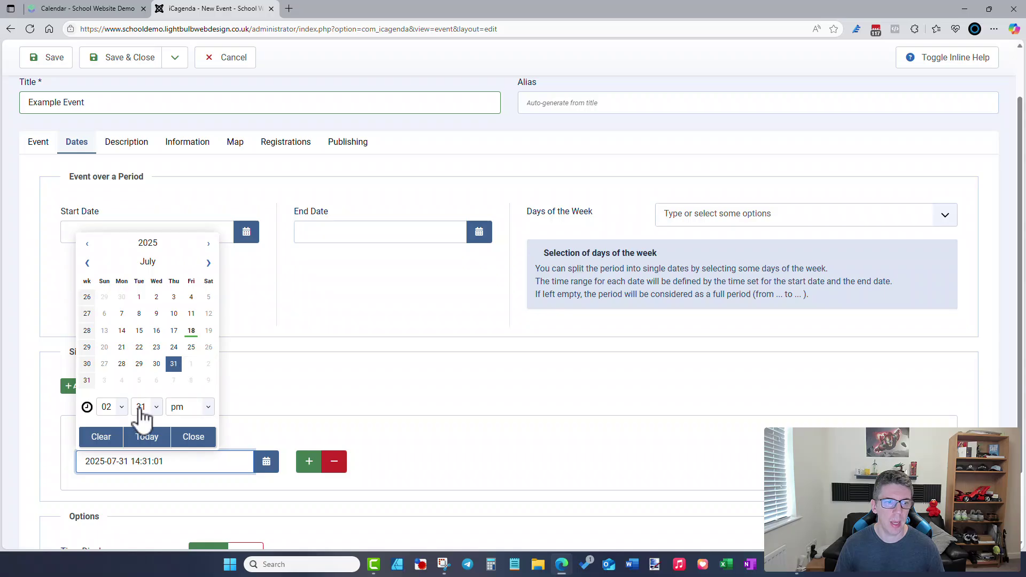
{"action": "left_click", "coordinate": [124, 407]}
{"action": "left_click", "coordinate": [106, 344]}
{"action": "left_click", "coordinate": [153, 407]}
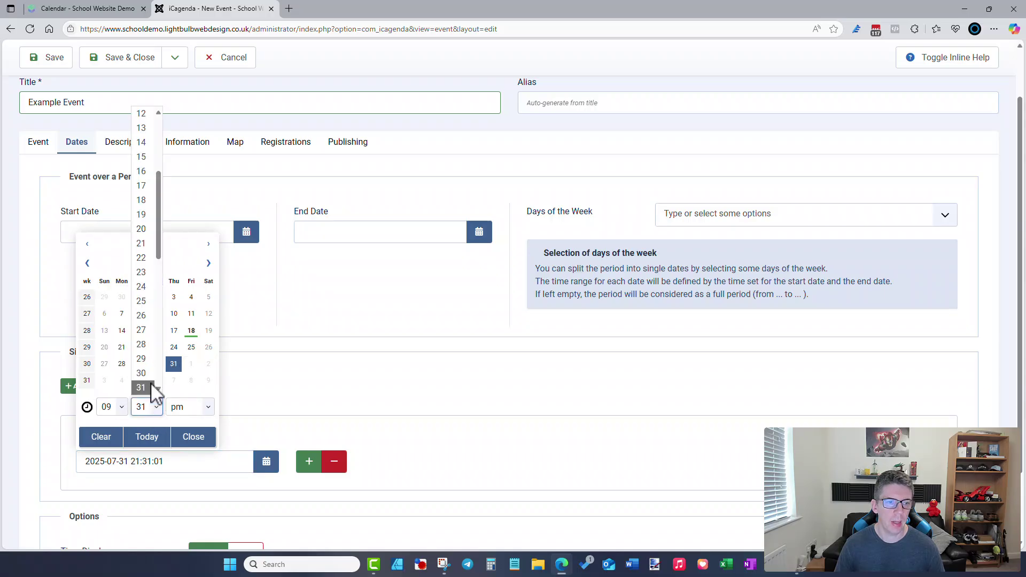
{"action": "left_click", "coordinate": [141, 373]}
{"action": "left_click", "coordinate": [189, 407]}
{"action": "left_click", "coordinate": [185, 422]}
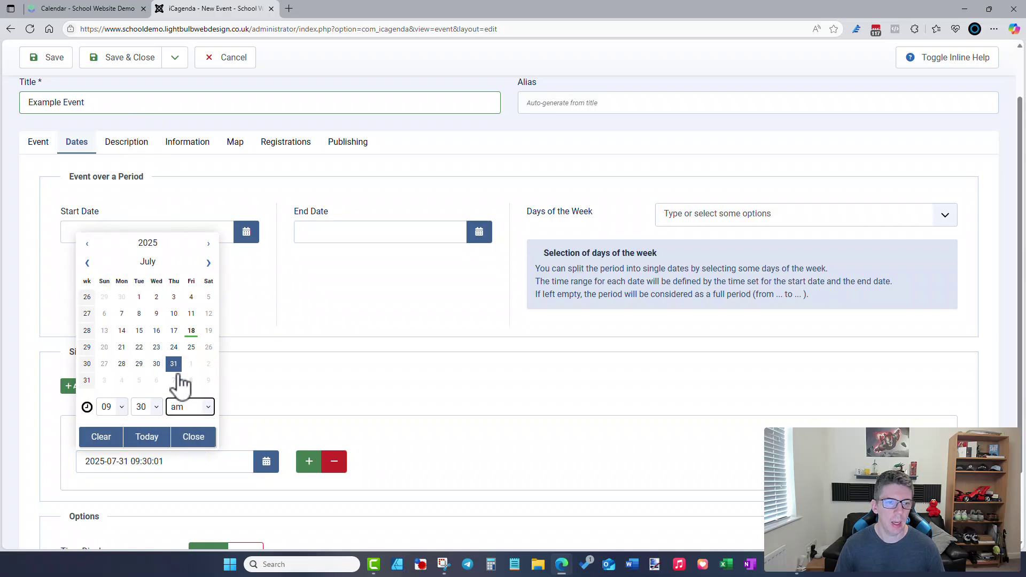
{"action": "scroll", "coordinate": [176, 381], "scroll_direction": "down", "scroll_amount": 2}
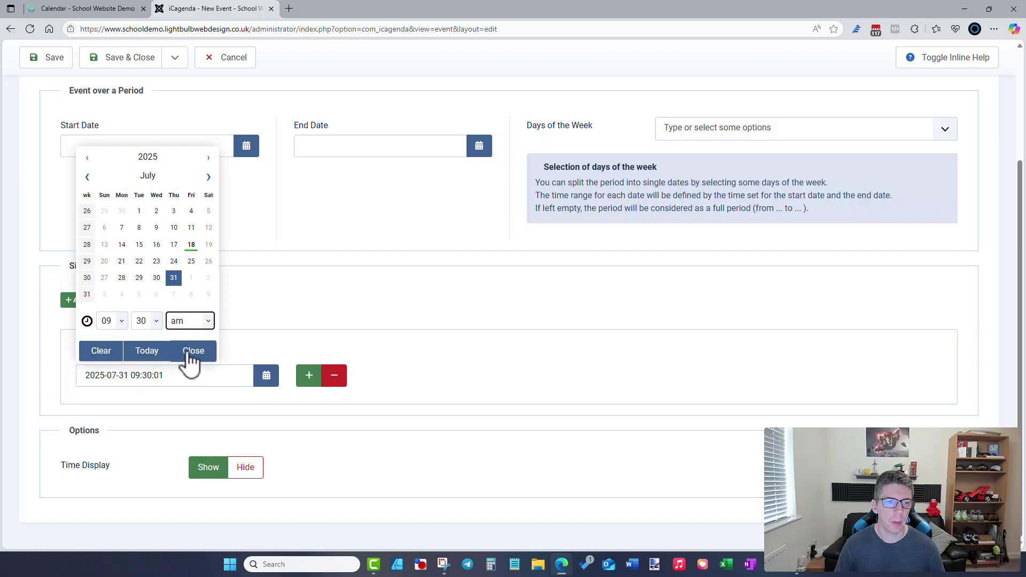
{"action": "left_click", "coordinate": [196, 353]}
{"action": "scroll", "coordinate": [320, 375], "scroll_direction": "up", "scroll_amount": 4}
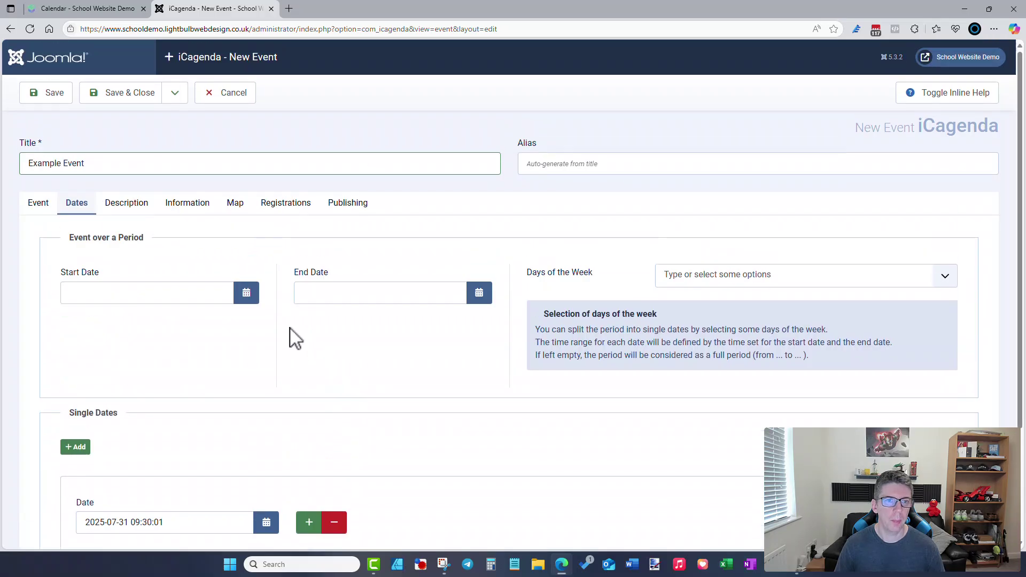
- Enter 'Intro description' as the short description, retyping it after a capitalisation slip
{"action": "left_click", "coordinate": [131, 205]}
{"action": "left_click", "coordinate": [211, 335]}
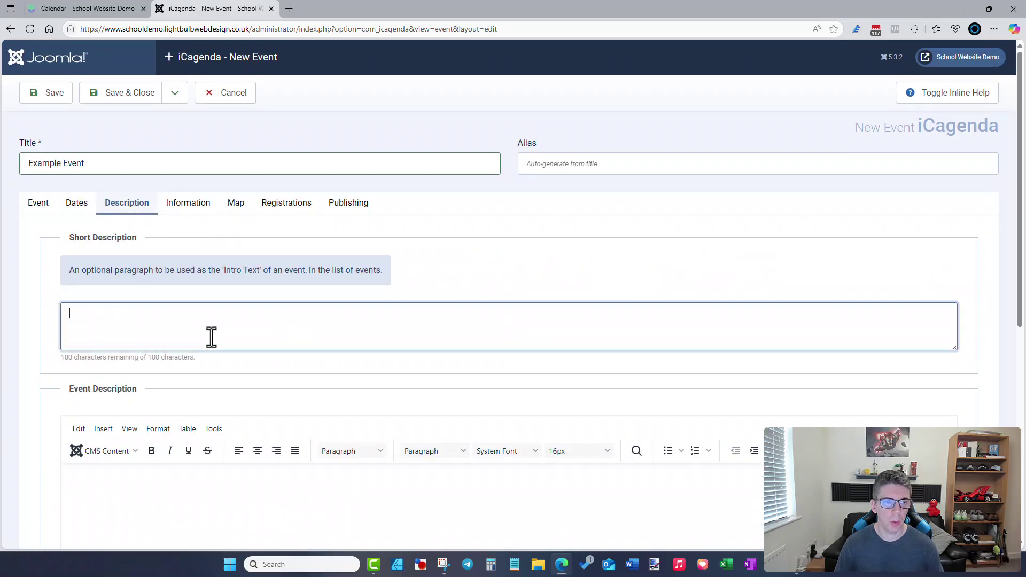
{"action": "type", "text": "INtr"}
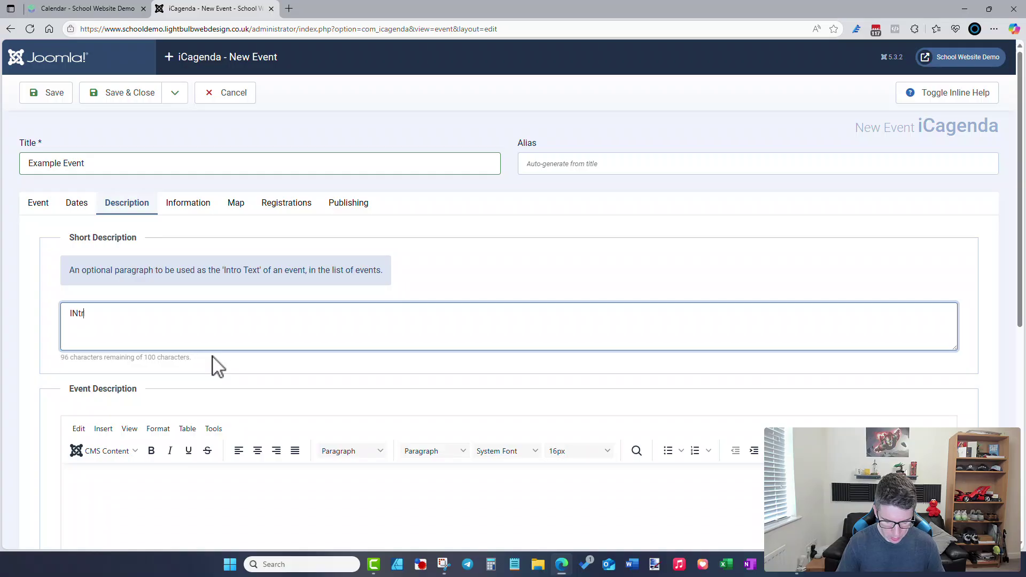
{"action": "type", "text": "o description"}
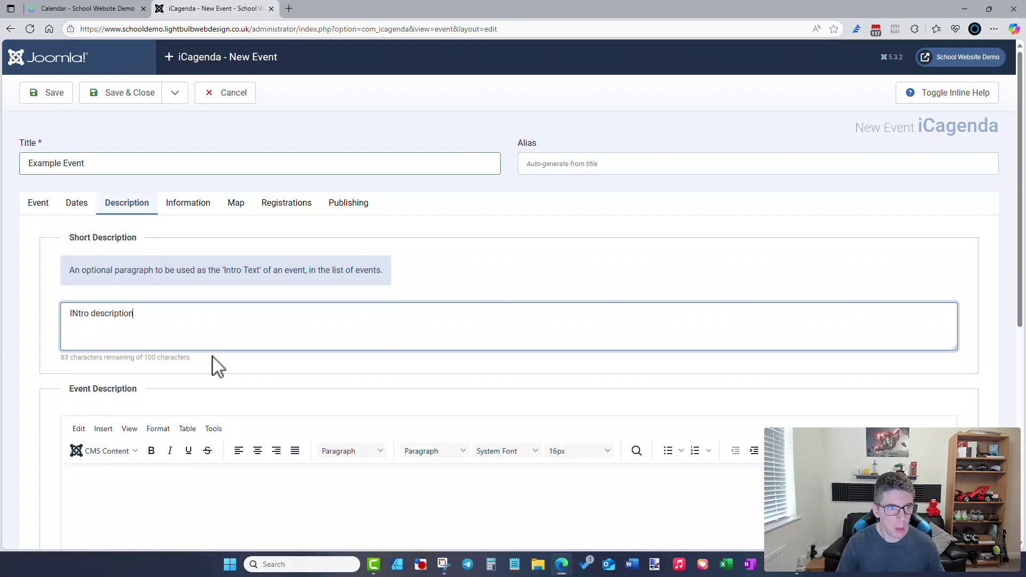
{"action": "key", "text": "ctrl+a"}
{"action": "key", "text": "BackSpace"}
{"action": "type", "text": "Int"}
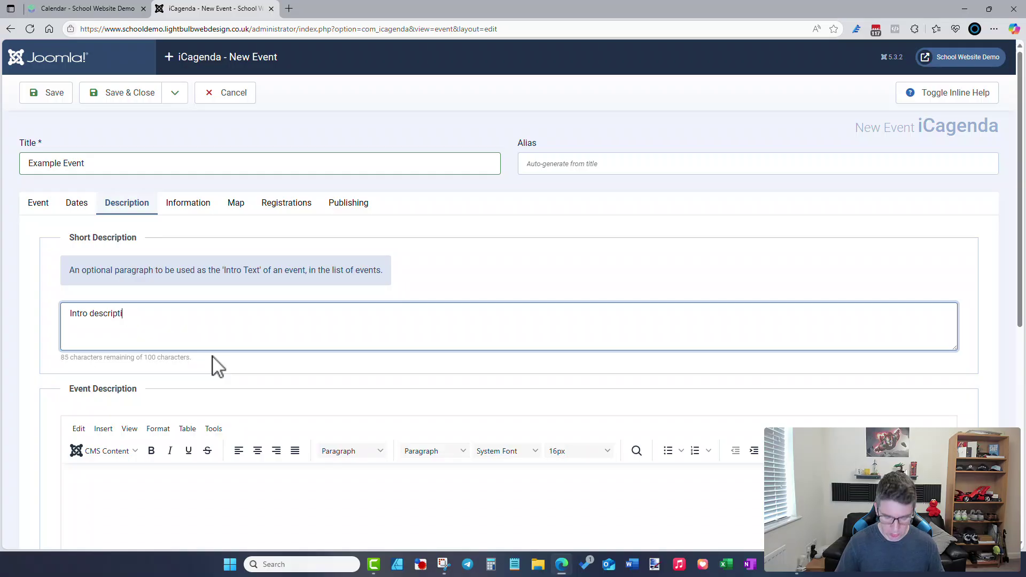
- Check the live school diary, then write 'Long description etc.' in the Event Description editor
{"action": "left_click", "coordinate": [101, 10]}
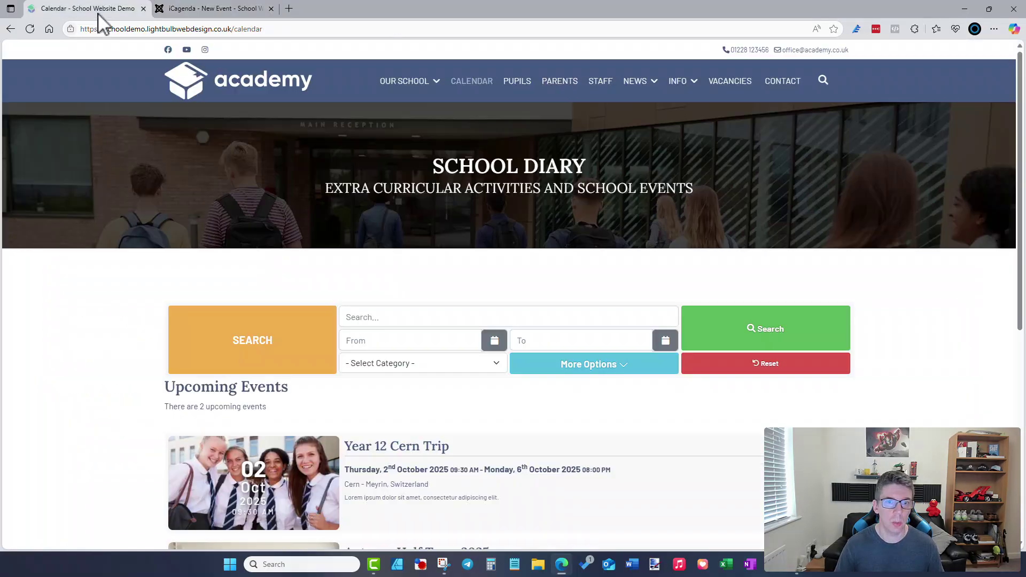
{"action": "scroll", "coordinate": [481, 356], "scroll_direction": "down", "scroll_amount": 3}
{"action": "left_click_drag", "start_coordinate": [351, 340], "coordinate": [502, 338]}
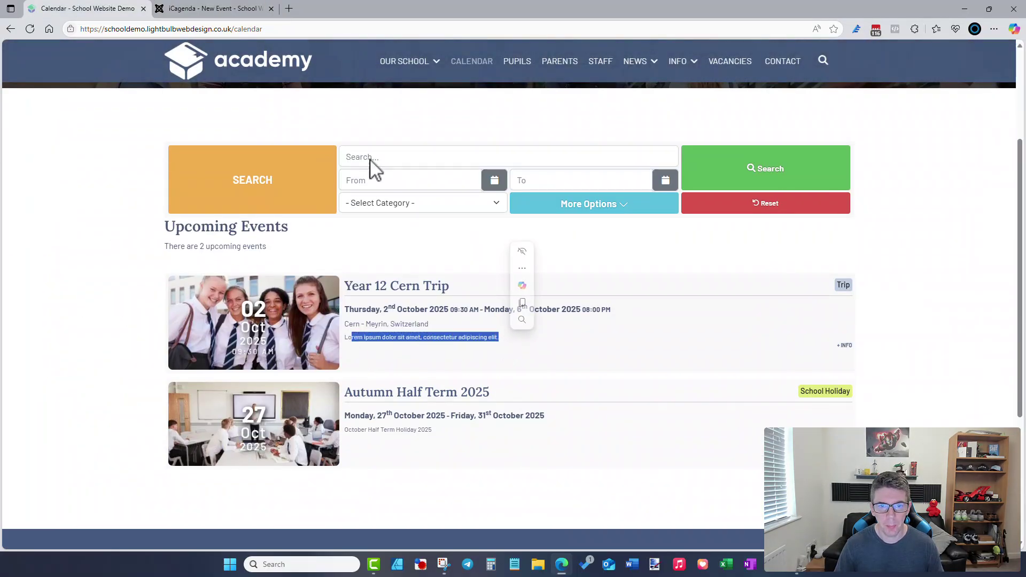
{"action": "left_click", "coordinate": [249, 7]}
{"action": "scroll", "coordinate": [270, 385], "scroll_direction": "down", "scroll_amount": 3}
{"action": "left_click", "coordinate": [273, 391]}
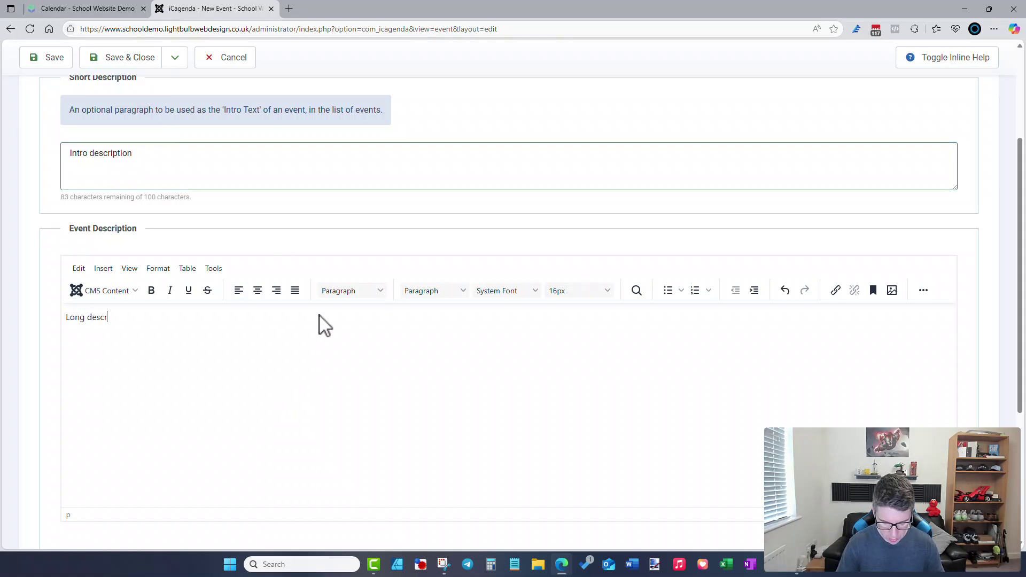
{"action": "scroll", "coordinate": [331, 321], "scroll_direction": "down", "scroll_amount": 4}
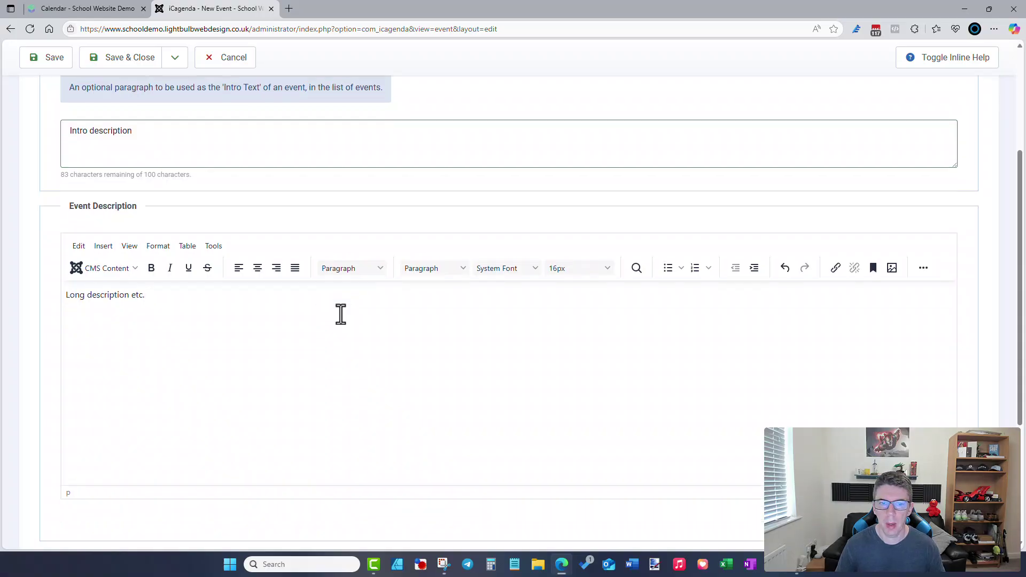
{"action": "scroll", "coordinate": [342, 331], "scroll_direction": "up", "scroll_amount": 7}
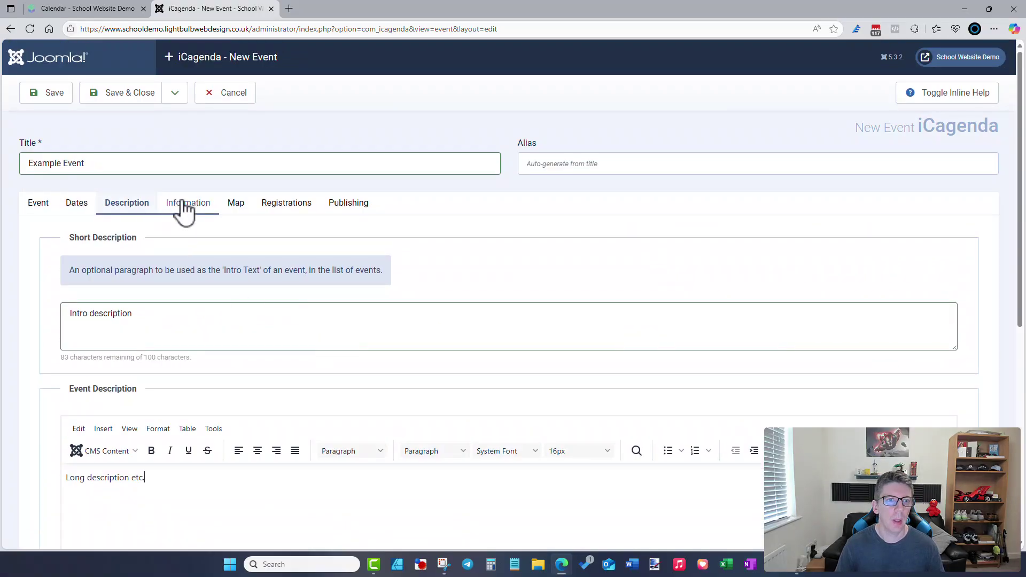
- Review the Information tab's features, Contact, Room and email fields, then the Map tab, and return to Event
{"action": "left_click", "coordinate": [183, 205]}
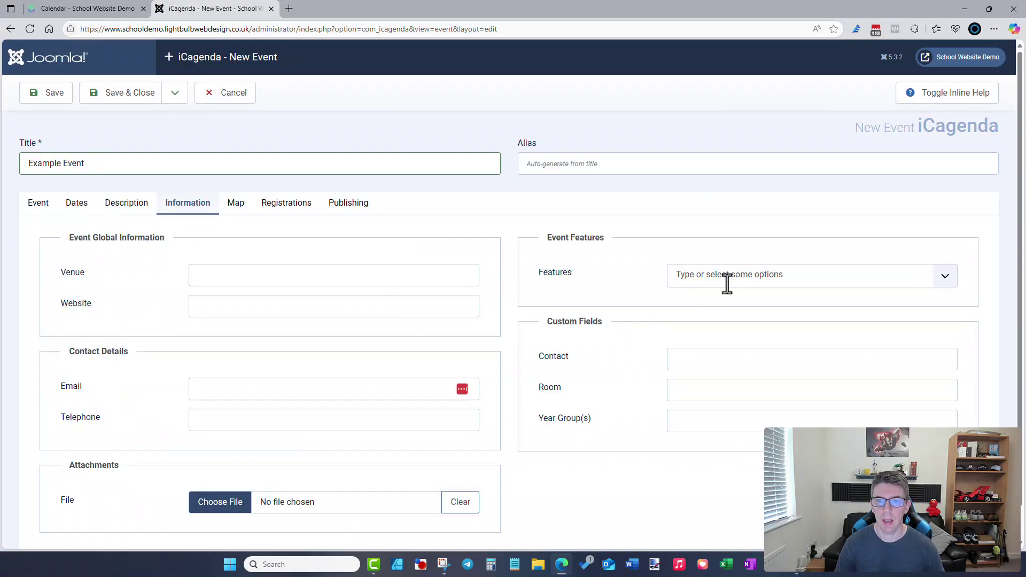
{"action": "left_click", "coordinate": [746, 278]}
{"action": "left_click", "coordinate": [569, 350]}
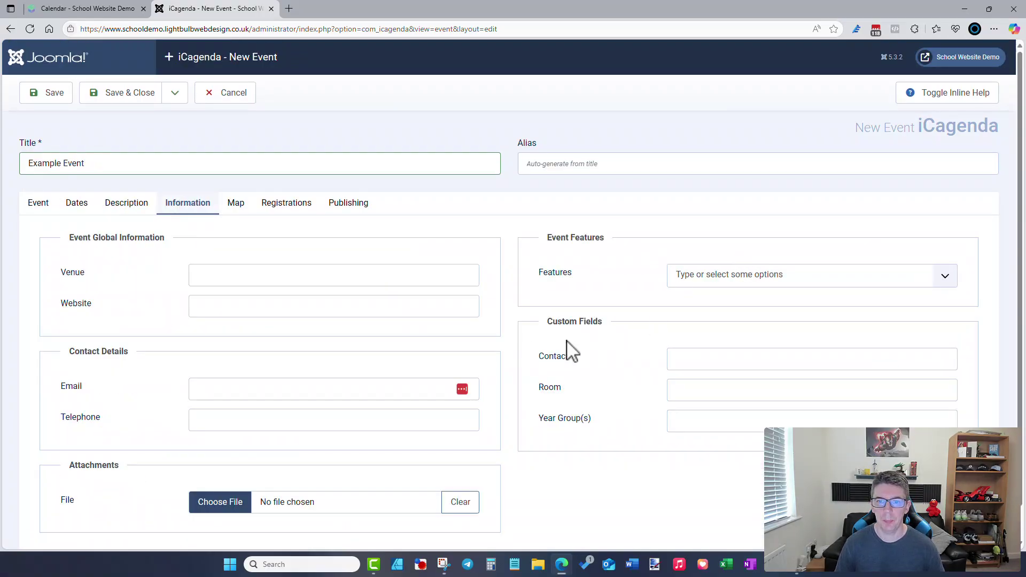
{"action": "left_click", "coordinate": [700, 359]}
{"action": "left_click", "coordinate": [705, 390]}
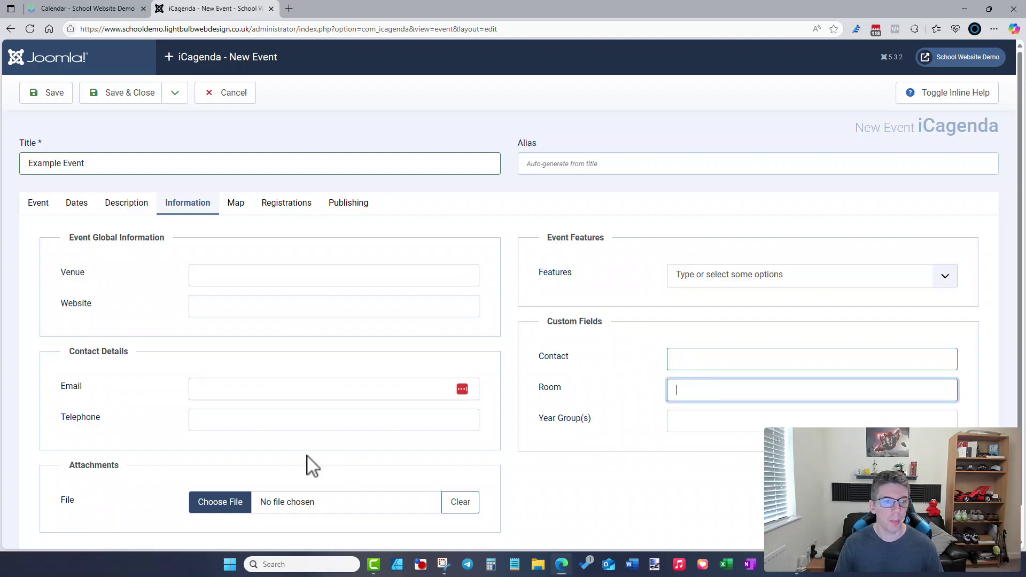
{"action": "scroll", "coordinate": [299, 462], "scroll_direction": "down", "scroll_amount": 1}
{"action": "left_click", "coordinate": [225, 355]}
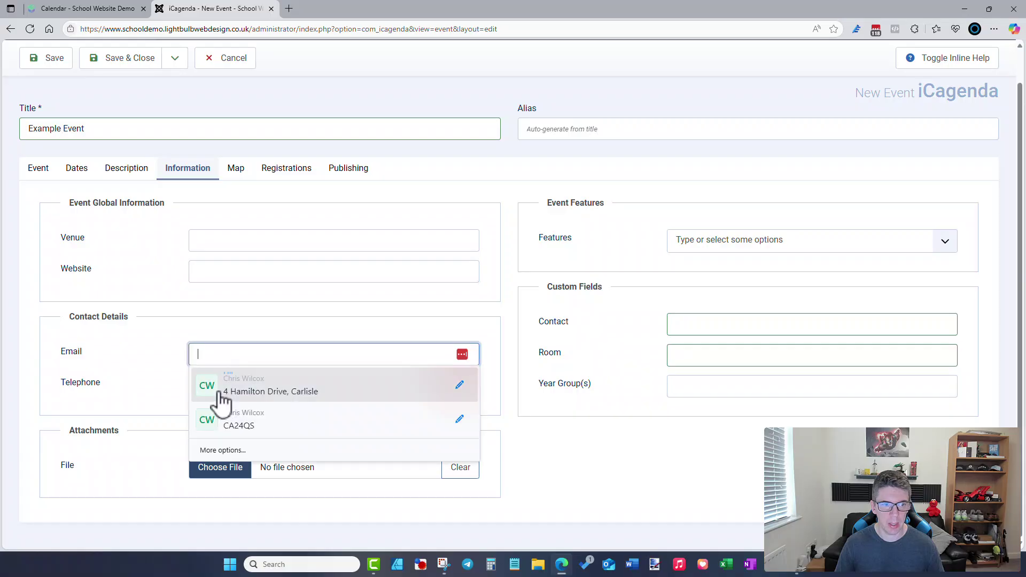
{"action": "left_click", "coordinate": [158, 381]}
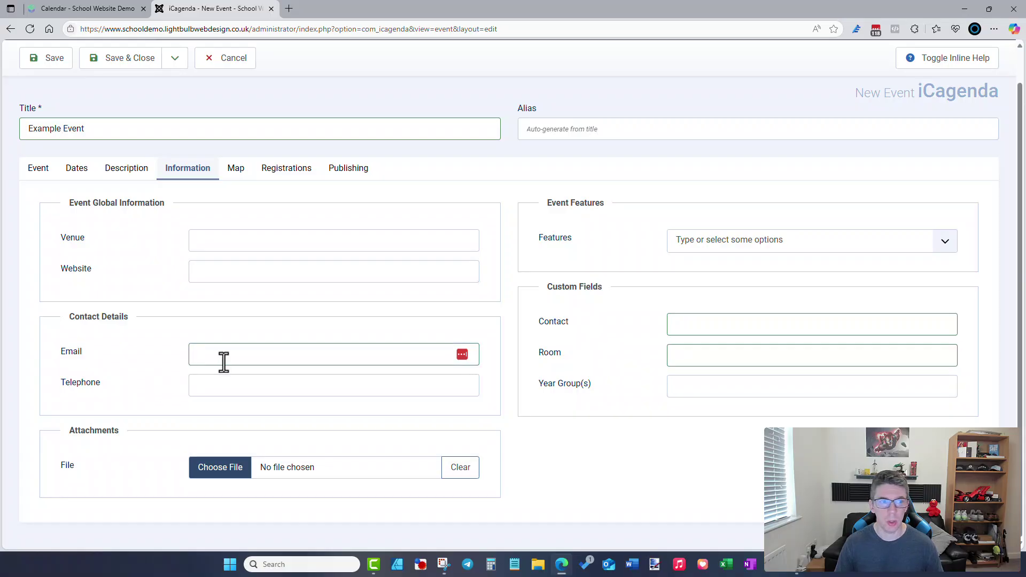
{"action": "left_click", "coordinate": [237, 182]}
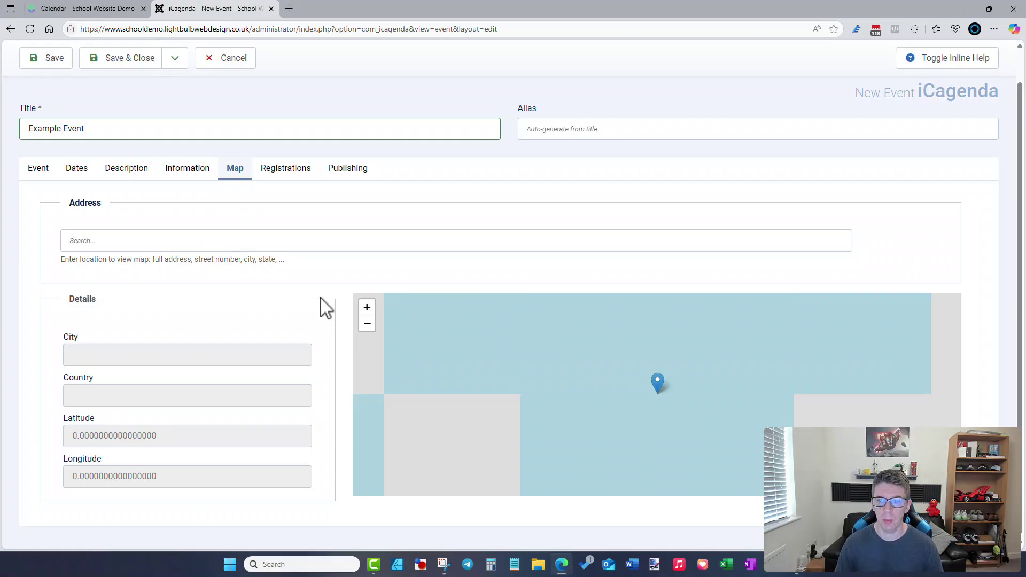
{"action": "left_click", "coordinate": [48, 180]}
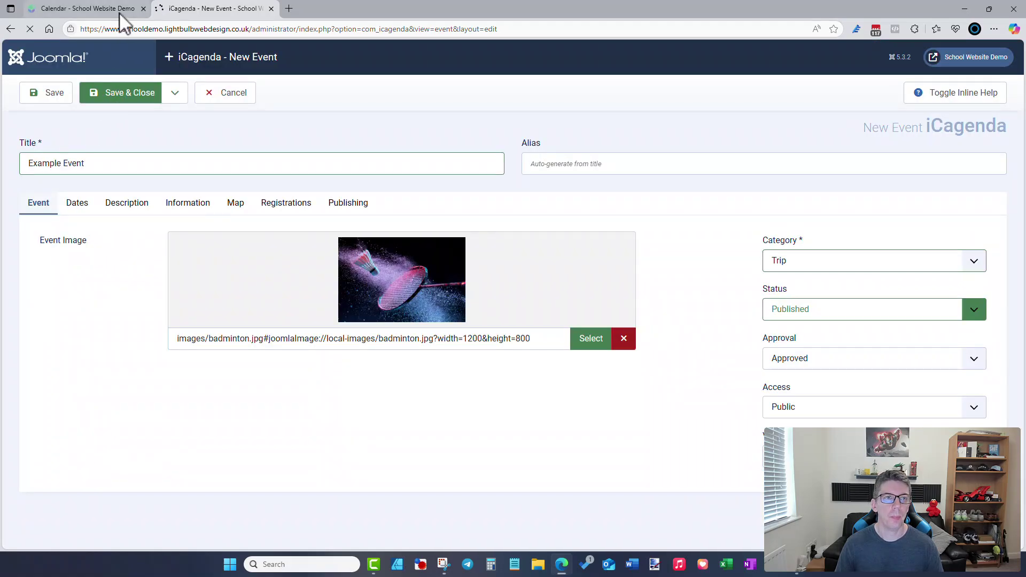
- Reload the front-end Calendar page so Example Event (31 July 2025, 09:30, Trip) shows among three events
{"action": "mouse_move", "coordinate": [119, 13]}
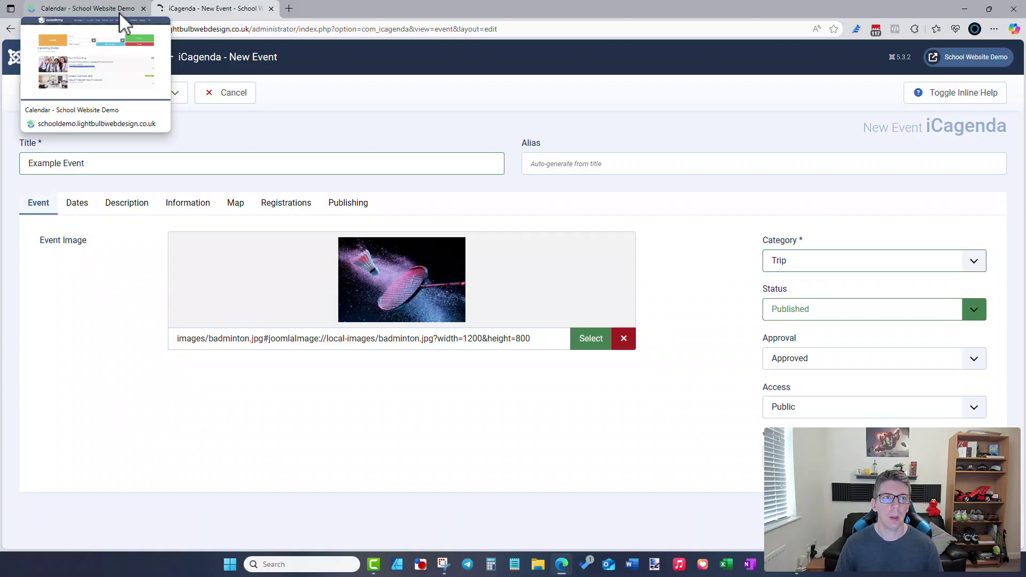
{"action": "left_click", "coordinate": [119, 12]}
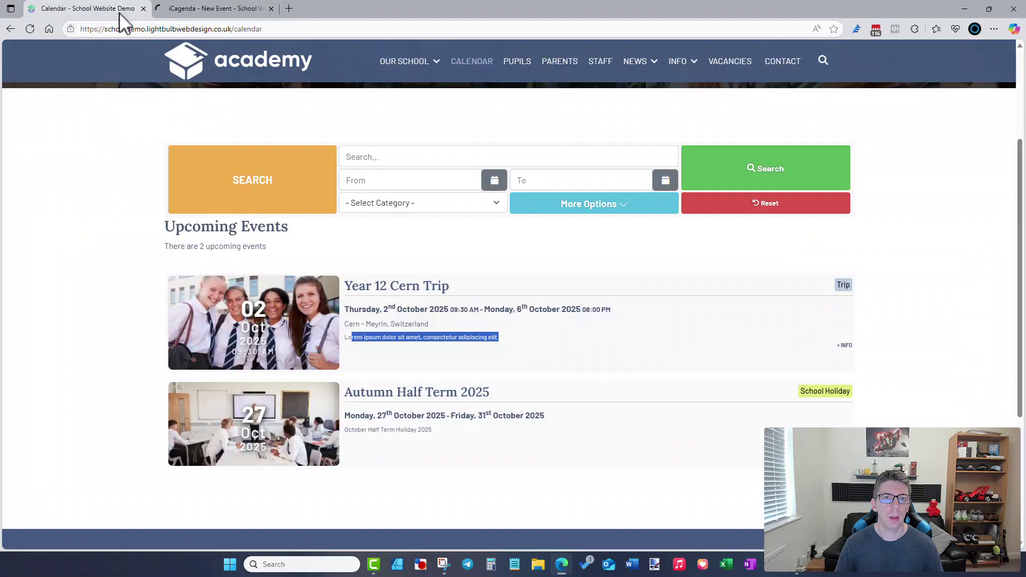
{"action": "left_click", "coordinate": [275, 33]}
{"action": "key", "text": "Return"}
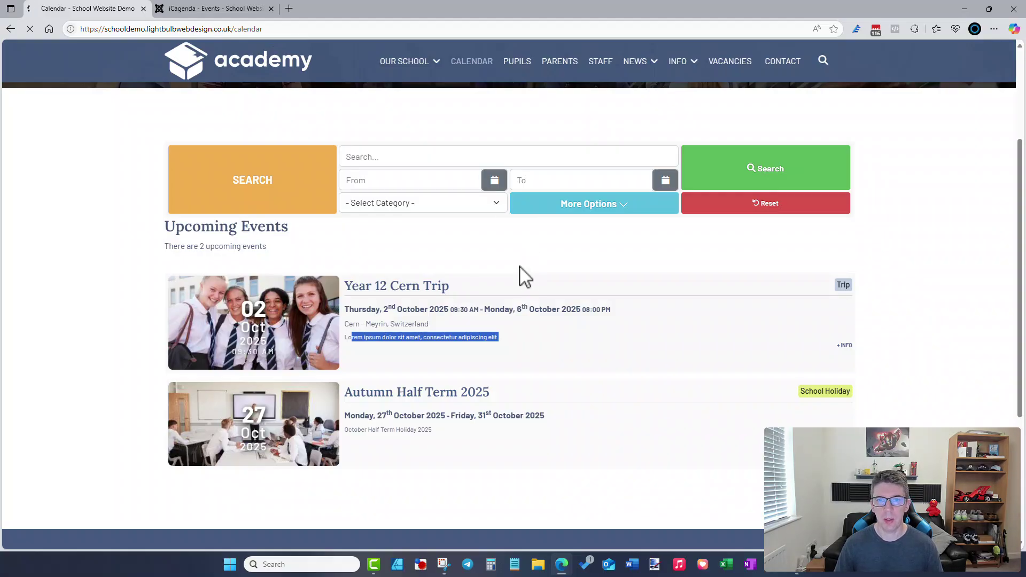
{"action": "scroll", "coordinate": [367, 304], "scroll_direction": "down", "scroll_amount": 2}
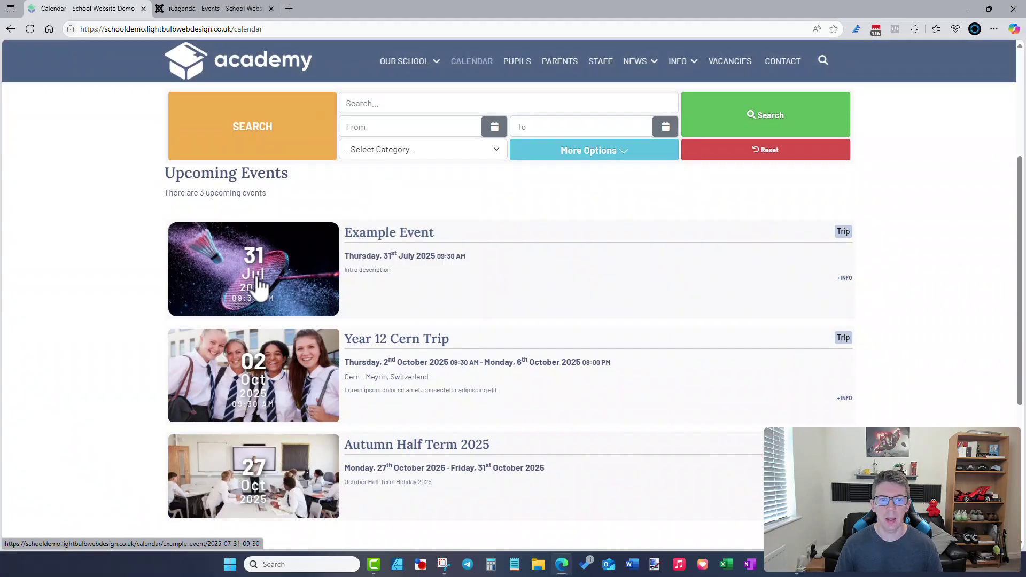
- Reopen Example Event from the iCagenda events list and keep its status on Published
{"action": "left_click", "coordinate": [227, 8]}
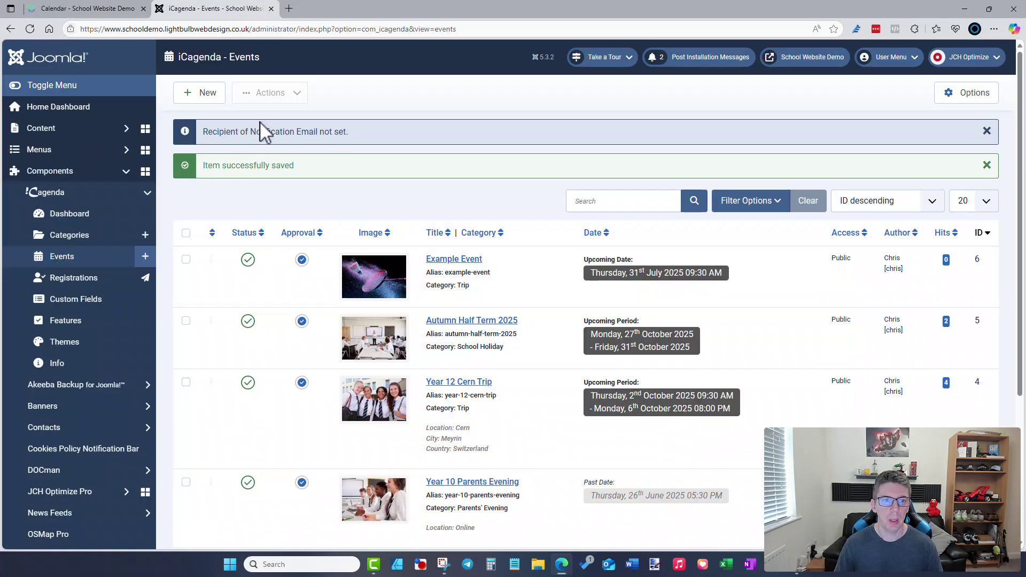
{"action": "scroll", "coordinate": [491, 310], "scroll_direction": "down", "scroll_amount": 2}
{"action": "scroll", "coordinate": [489, 299], "scroll_direction": "up", "scroll_amount": 1}
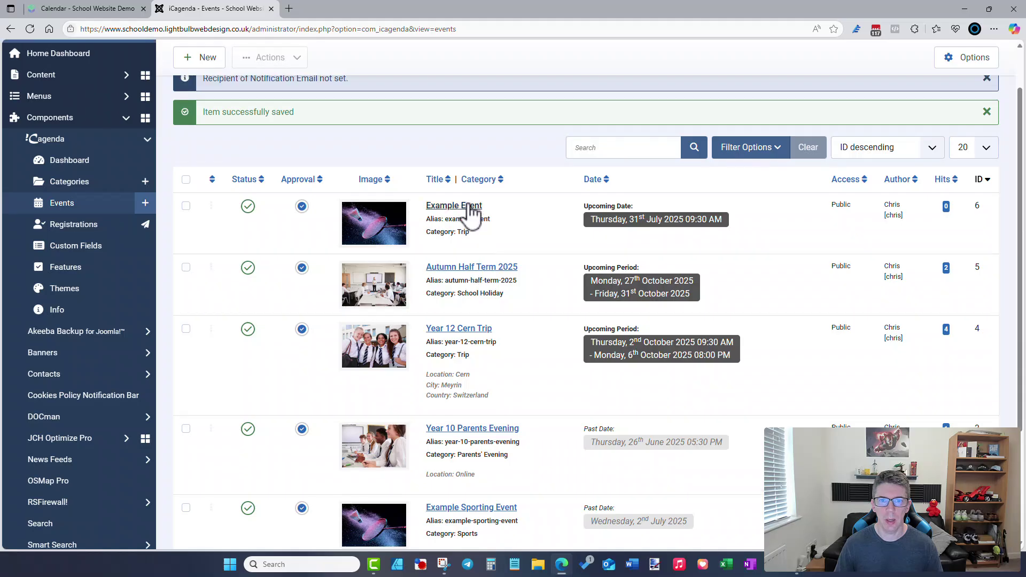
{"action": "left_click", "coordinate": [460, 208]}
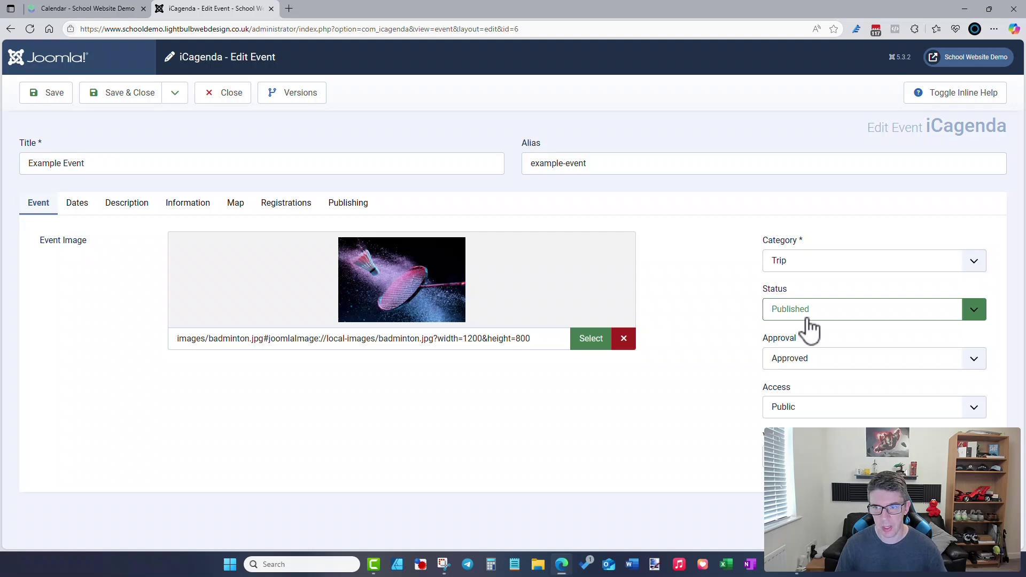
{"action": "left_click", "coordinate": [800, 316]}
{"action": "left_click", "coordinate": [678, 342]}
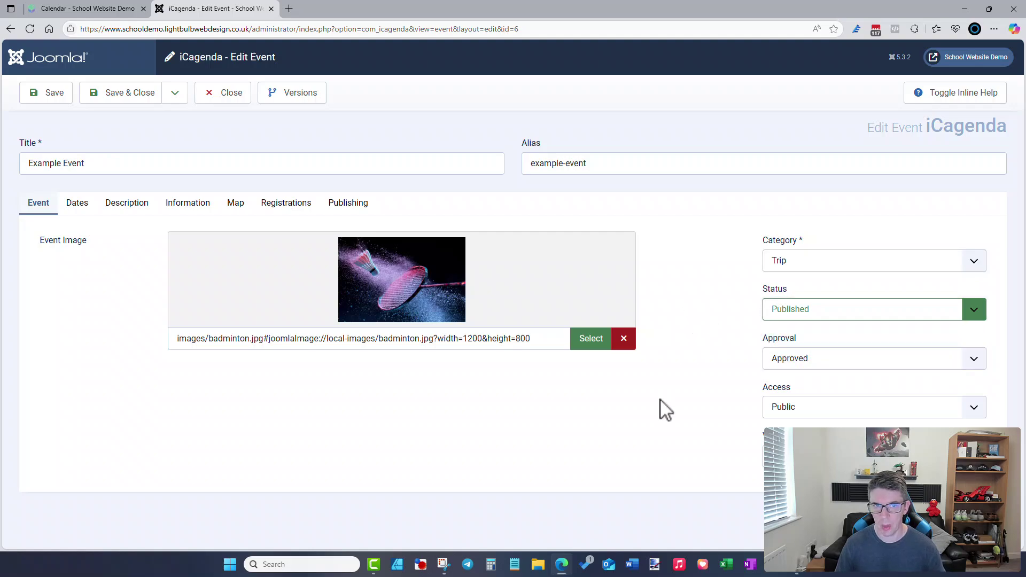
- Close the event editor unchanged and confirm Example Event heads the front-end calendar's three events
{"action": "left_click", "coordinate": [222, 97]}
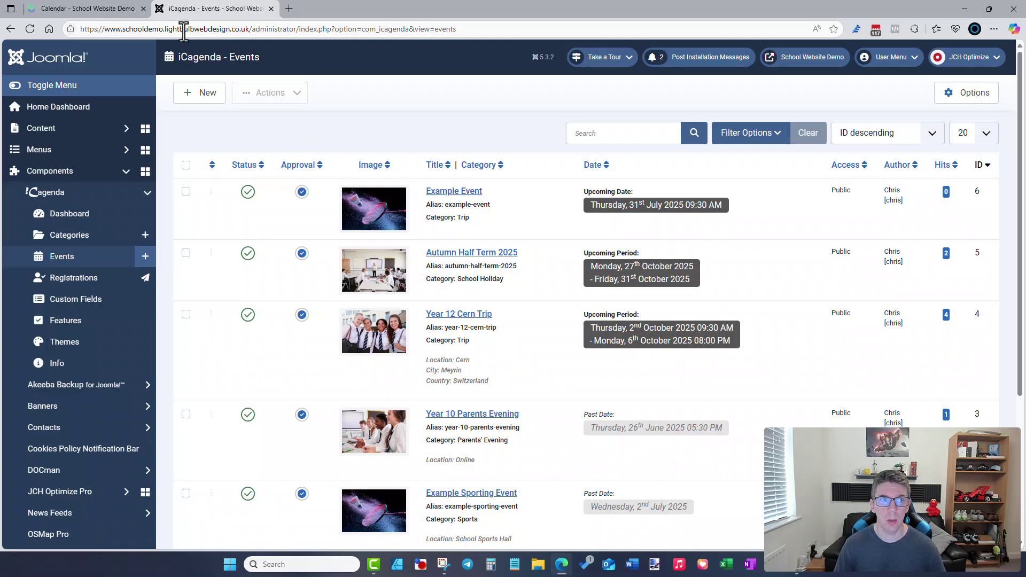
{"action": "left_click", "coordinate": [114, 9]}
{"action": "scroll", "coordinate": [544, 270], "scroll_direction": "up", "scroll_amount": 5}
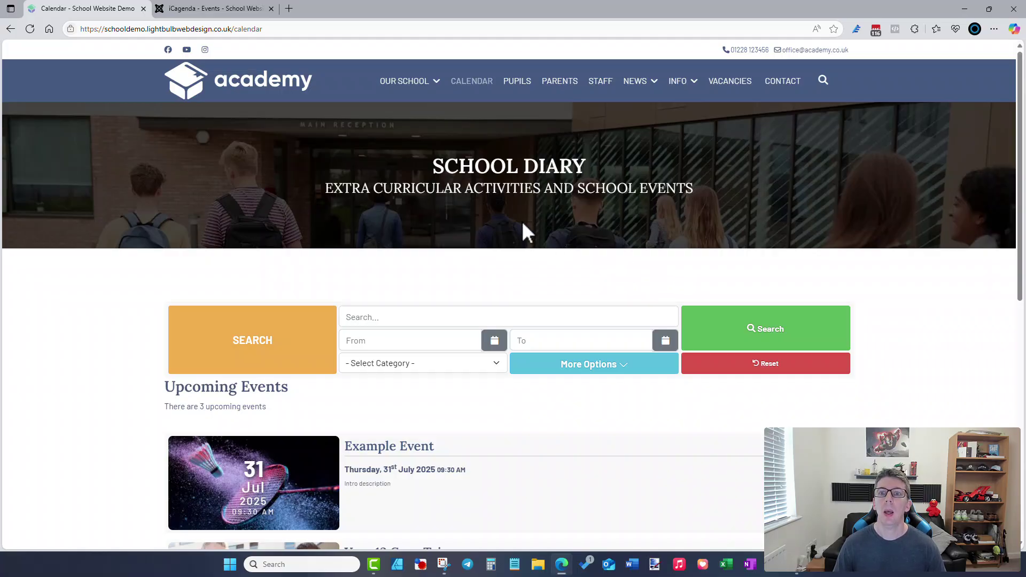
{"action": "mouse_move", "coordinate": [646, 84]}
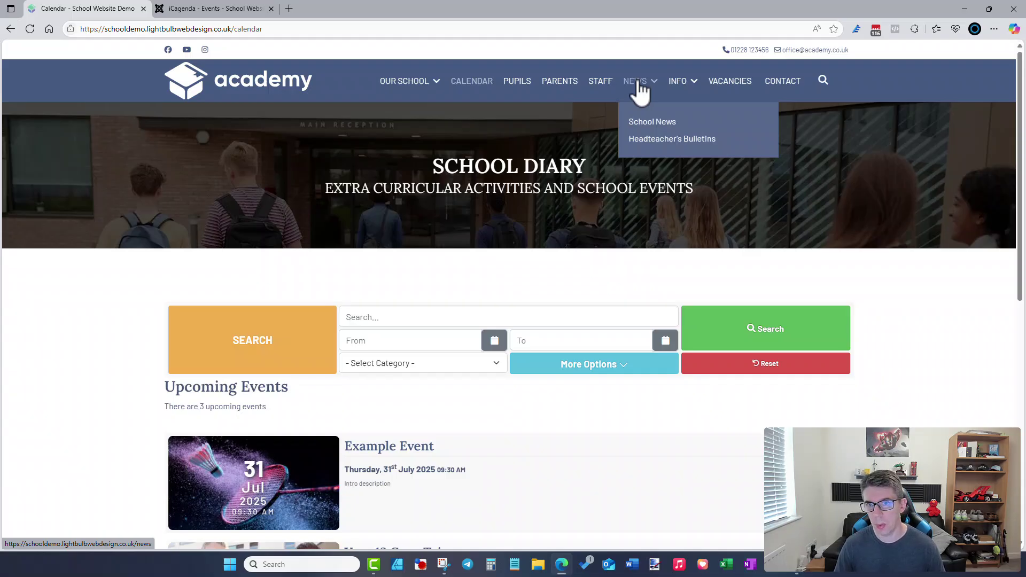
- Go to Content > Articles in the administrator and start a new article
{"action": "left_click", "coordinate": [232, 9]}
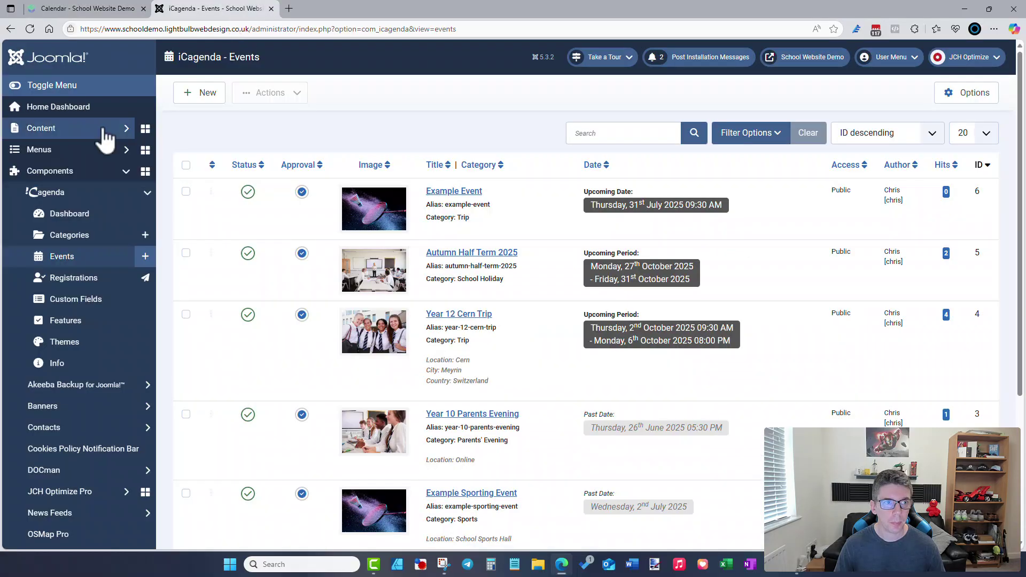
{"action": "left_click", "coordinate": [103, 130]}
{"action": "left_click", "coordinate": [84, 156]}
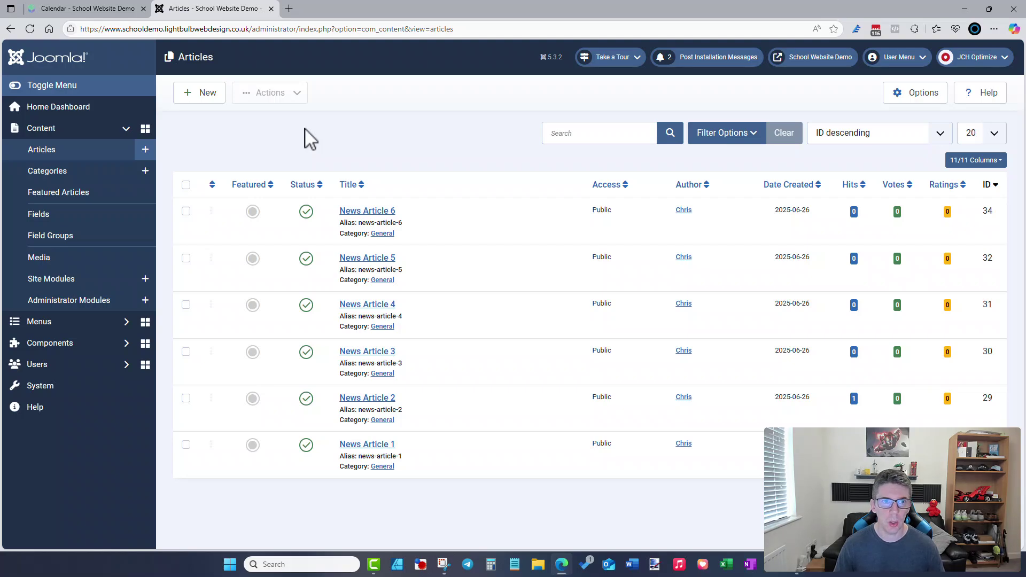
{"action": "left_click", "coordinate": [191, 95]}
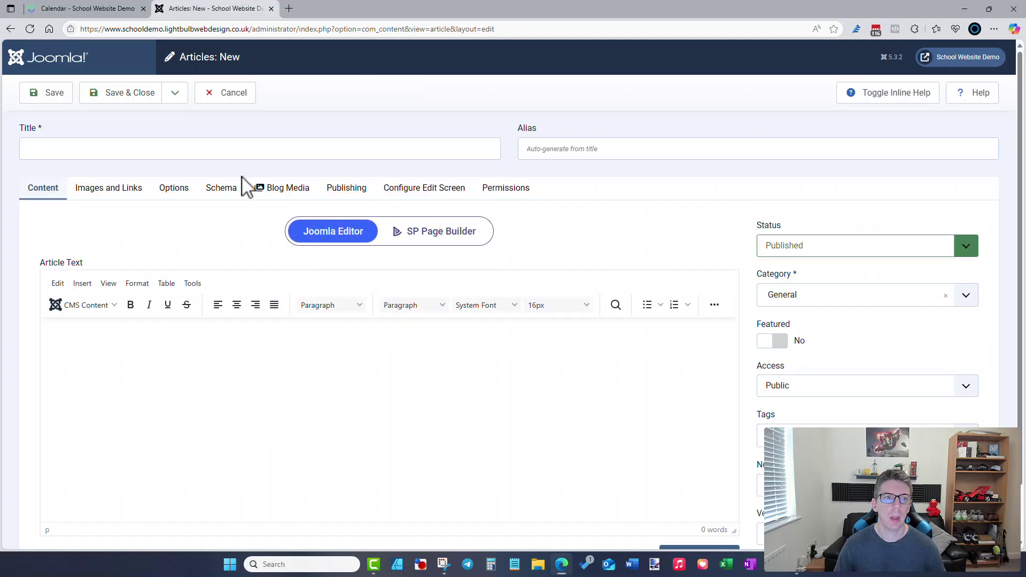
- Title it 'Article Title', body 'Text in here' with a Read More break above, category General
{"action": "left_click", "coordinate": [259, 145]}
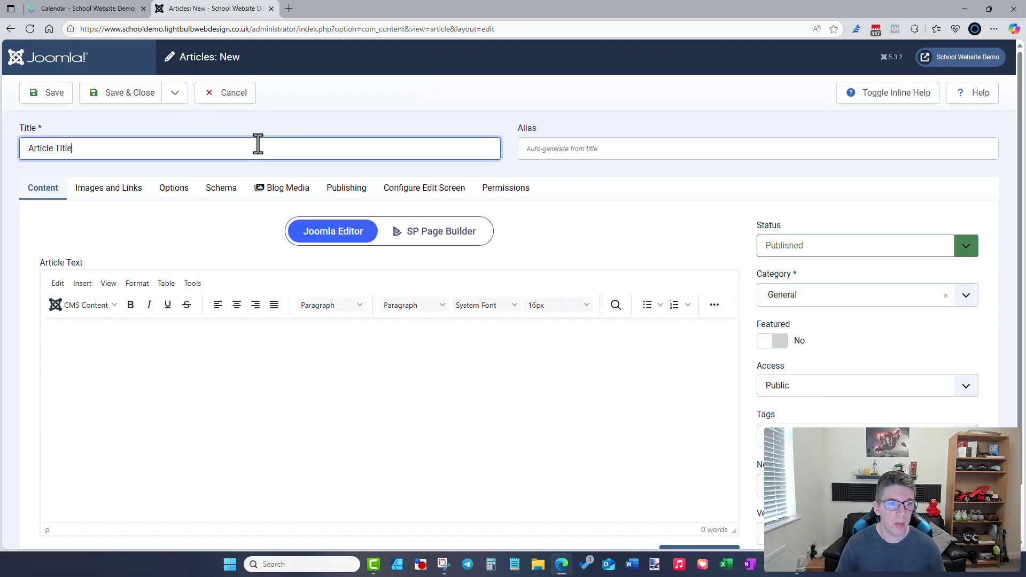
{"action": "left_click", "coordinate": [325, 366]}
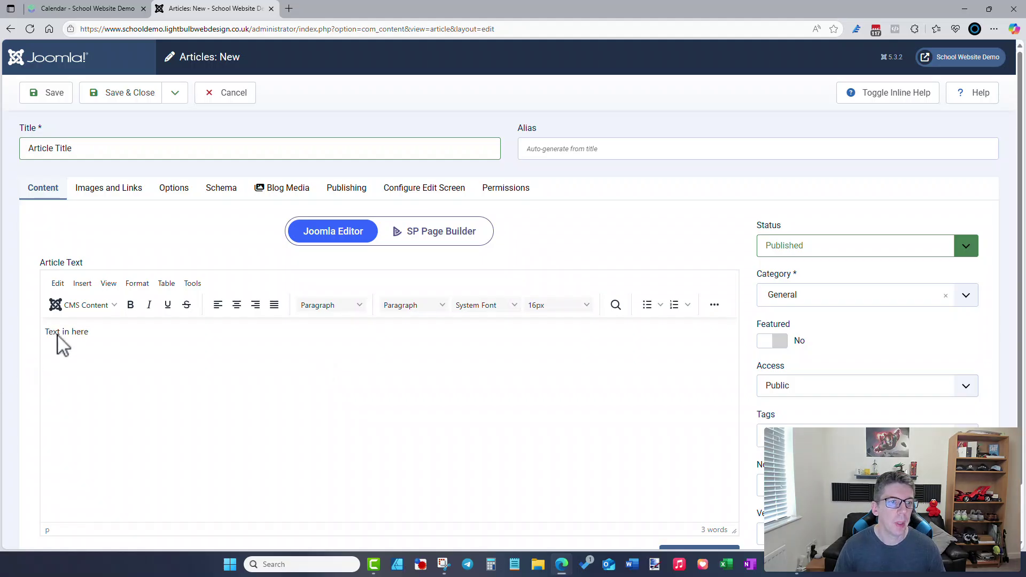
{"action": "left_click", "coordinate": [44, 332]}
{"action": "left_click", "coordinate": [86, 306]}
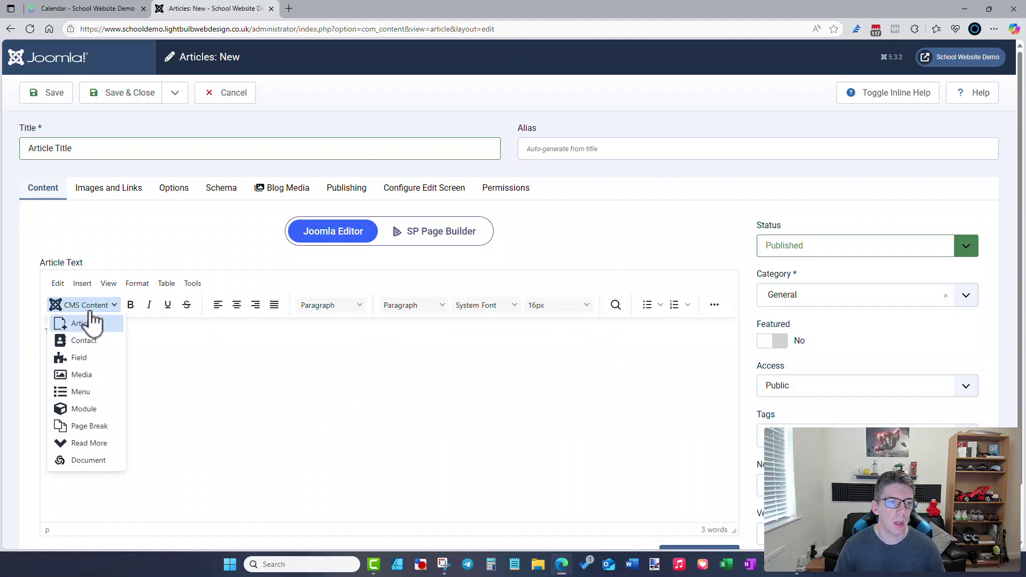
{"action": "left_click", "coordinate": [102, 441]}
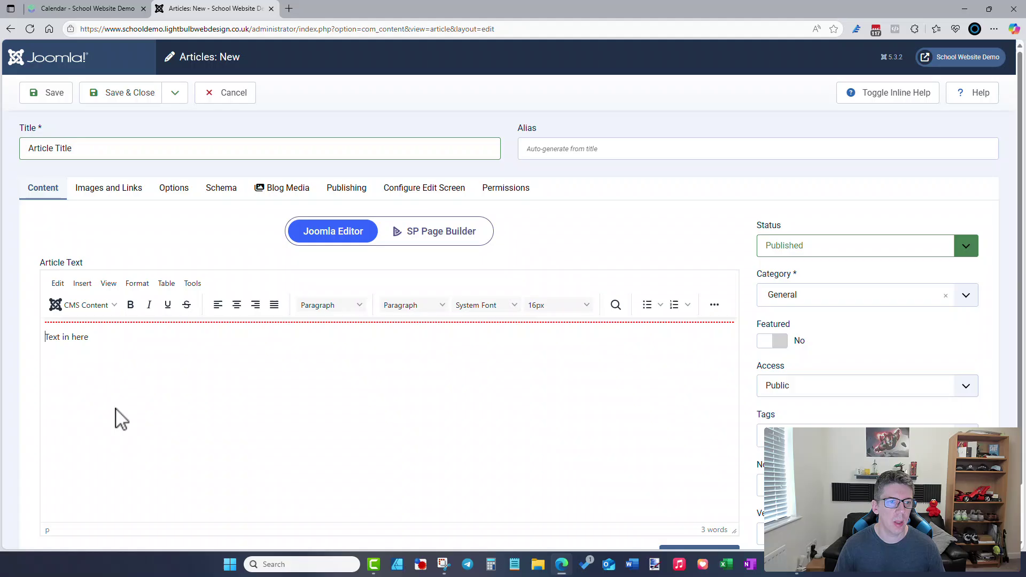
{"action": "left_click", "coordinate": [108, 343]}
{"action": "left_click", "coordinate": [795, 300]}
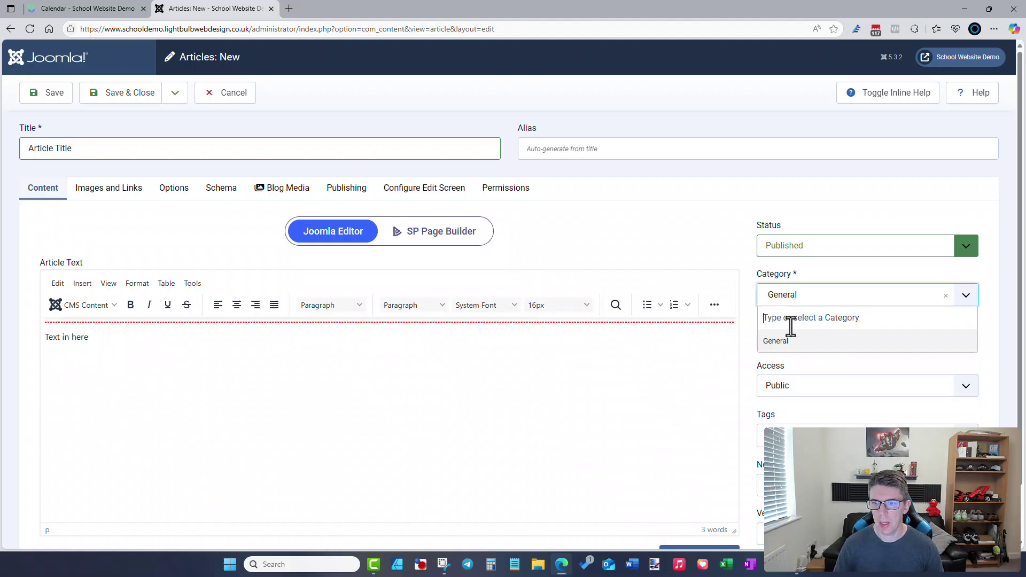
{"action": "left_click", "coordinate": [807, 283]}
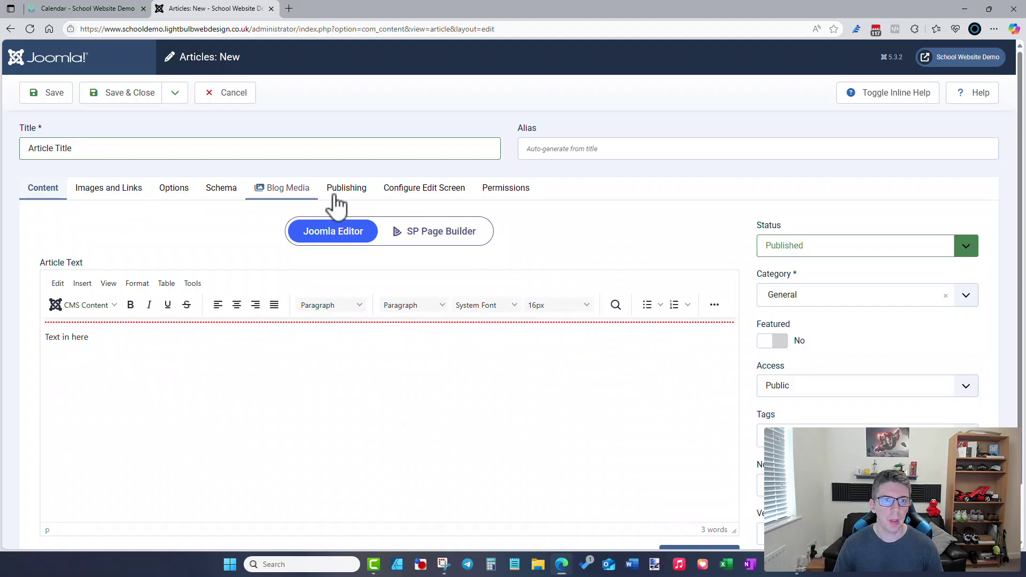
{"action": "left_click", "coordinate": [289, 191]}
- Use pupils-1.jpg from Light Bulb > School Website Example > Images > JPG Resized as featured image
{"action": "left_click", "coordinate": [248, 263]}
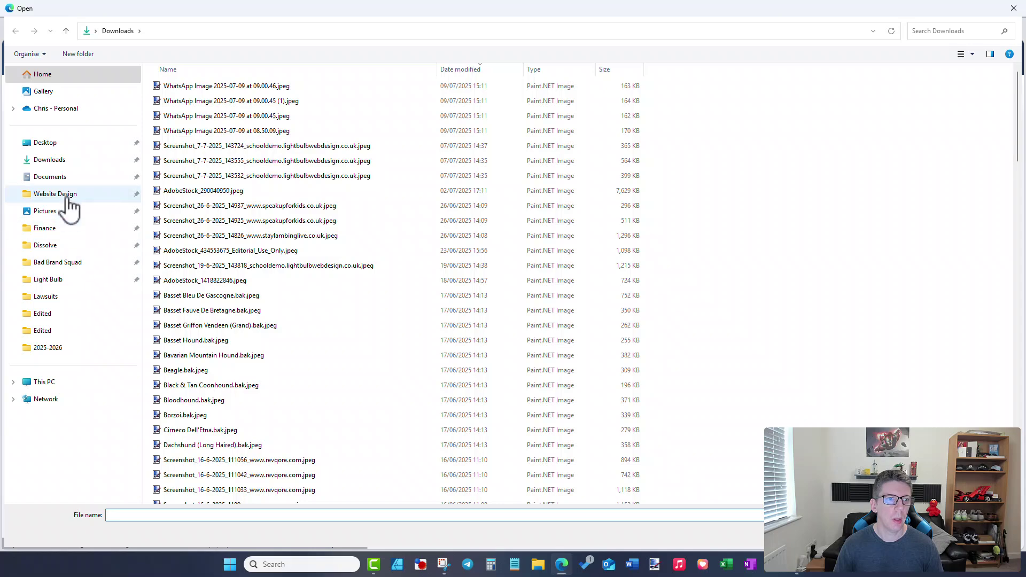
{"action": "left_click", "coordinate": [64, 195]}
{"action": "left_click", "coordinate": [206, 409]}
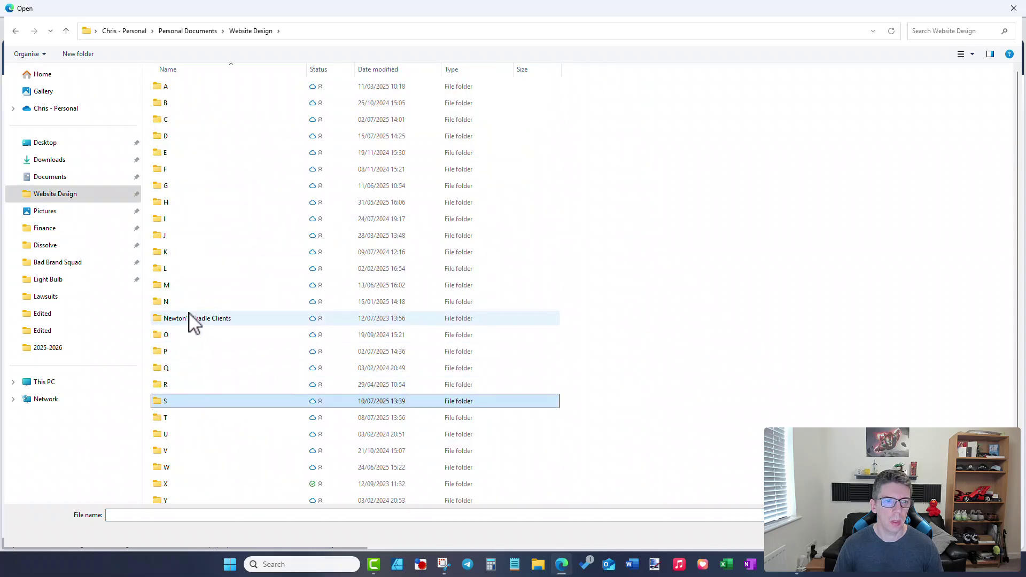
{"action": "double_click", "coordinate": [197, 406]}
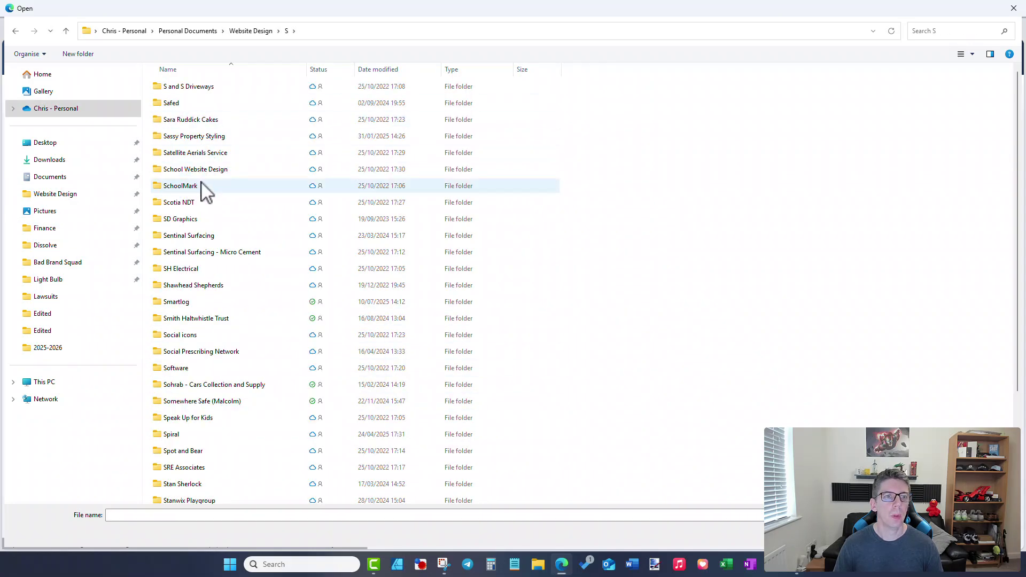
{"action": "double_click", "coordinate": [200, 171]}
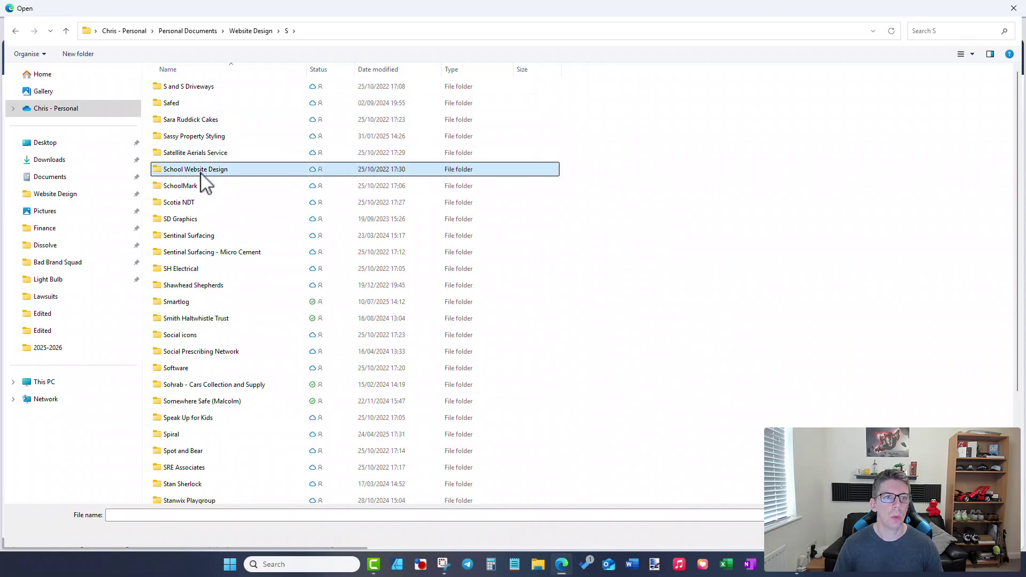
{"action": "left_click", "coordinate": [245, 31]}
{"action": "left_click", "coordinate": [80, 279]}
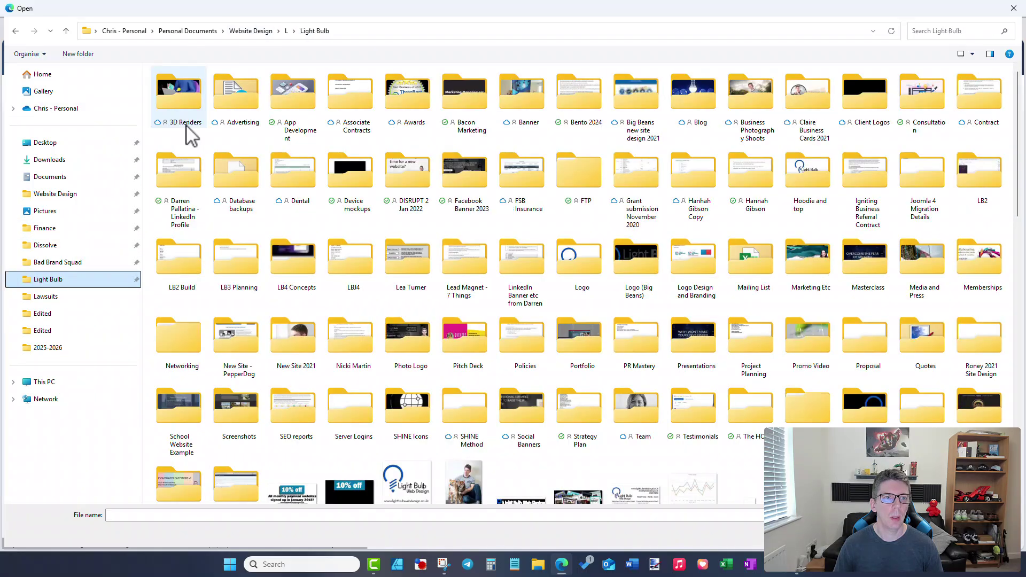
{"action": "double_click", "coordinate": [195, 427]}
{"action": "double_click", "coordinate": [181, 107]}
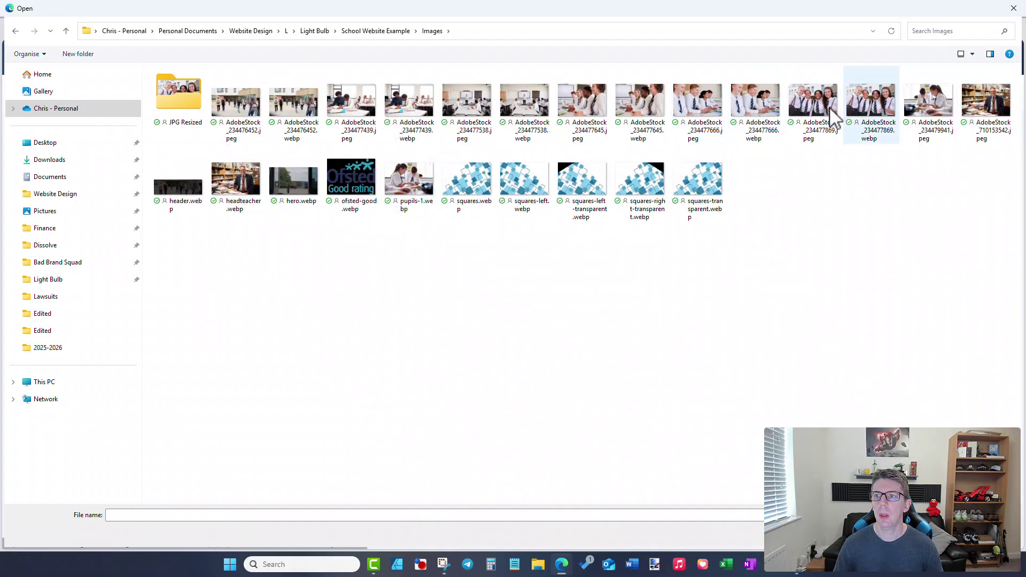
{"action": "double_click", "coordinate": [184, 115]}
{"action": "double_click", "coordinate": [467, 102]}
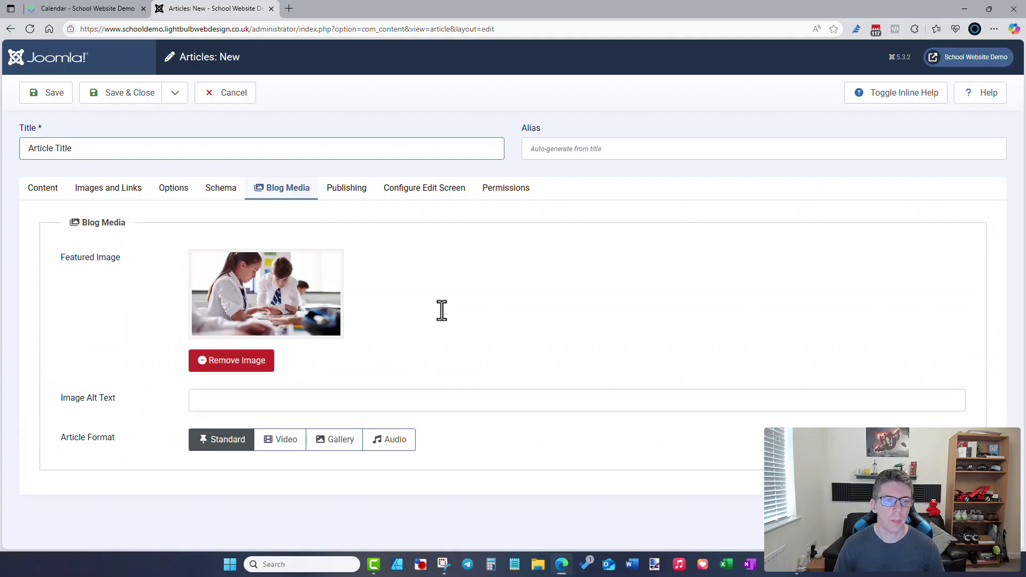
{"action": "left_click", "coordinate": [350, 194]}
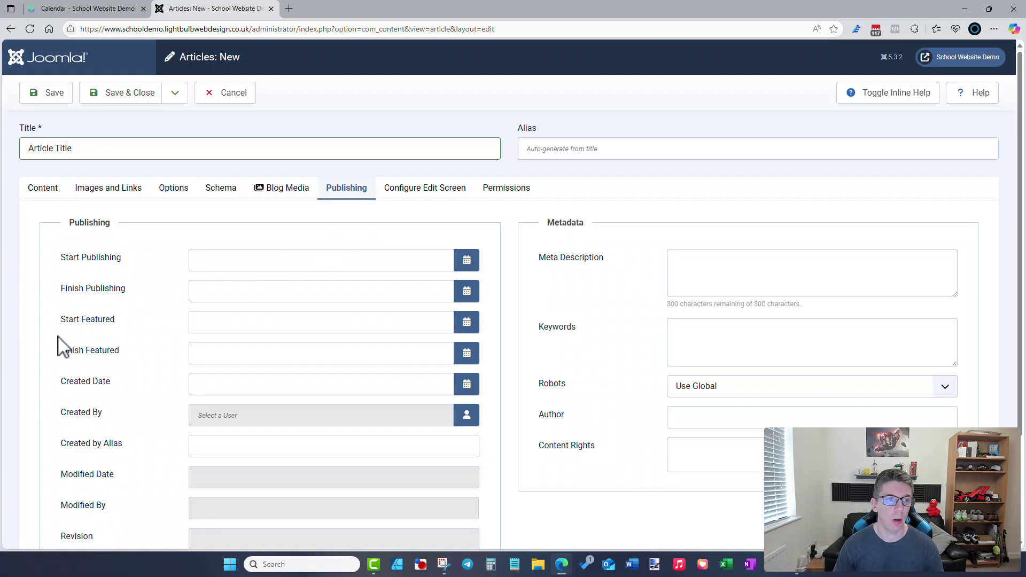
- Review the Publishing settings, return to Content, and Save & Close the new article
{"action": "scroll", "coordinate": [110, 337], "scroll_direction": "down", "scroll_amount": 3}
{"action": "scroll", "coordinate": [128, 347], "scroll_direction": "up", "scroll_amount": 3}
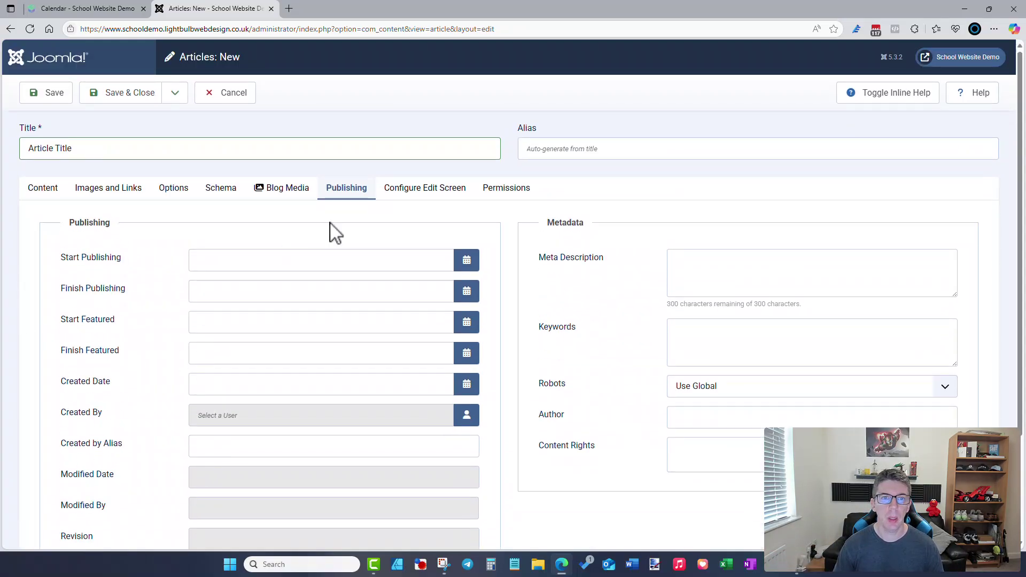
{"action": "left_click", "coordinate": [46, 191]}
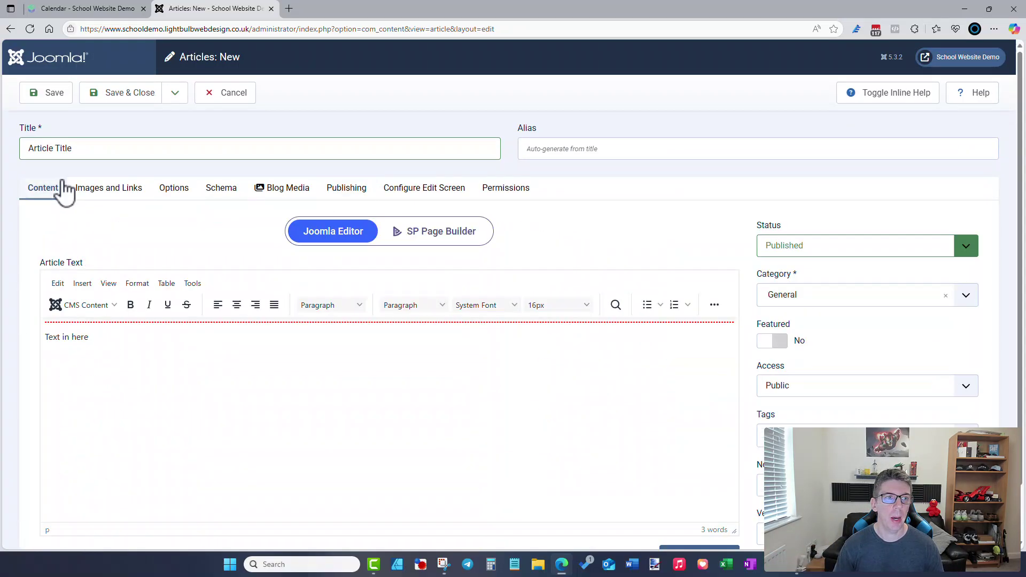
{"action": "left_click", "coordinate": [118, 95]}
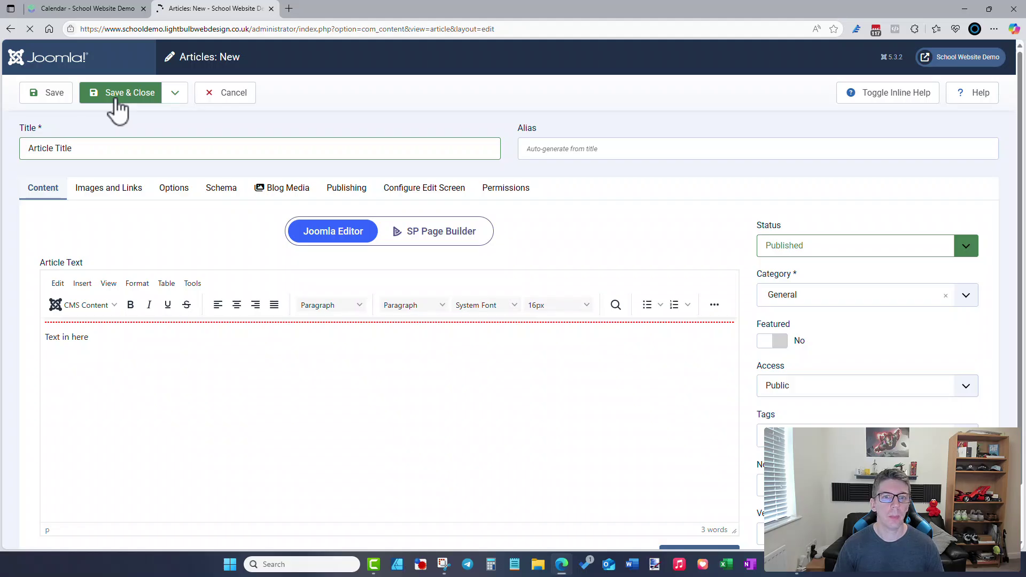
- Refresh the front end and browse the School News page, with the Article Title card first
{"action": "left_click", "coordinate": [102, 10]}
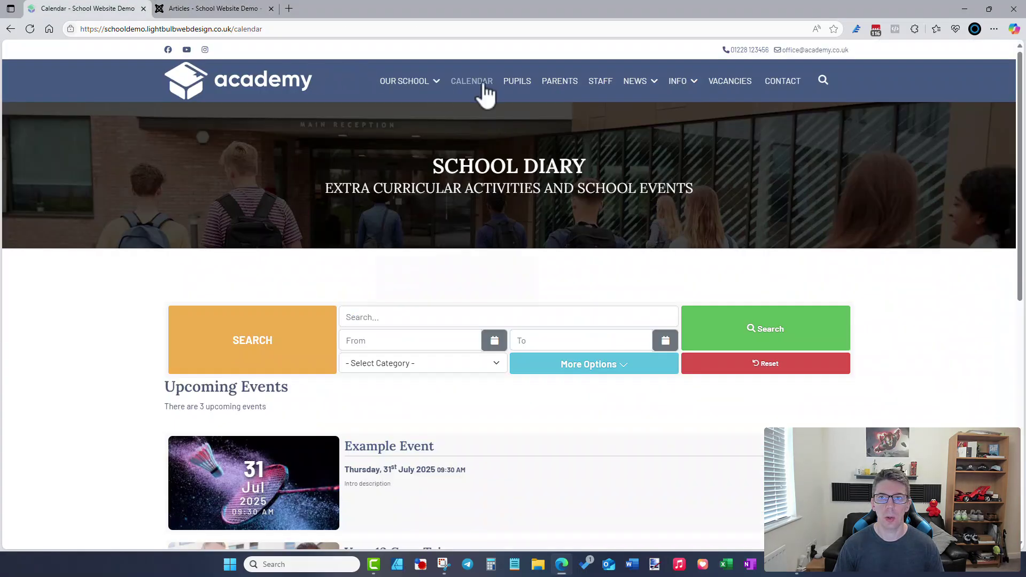
{"action": "key", "text": "F5"}
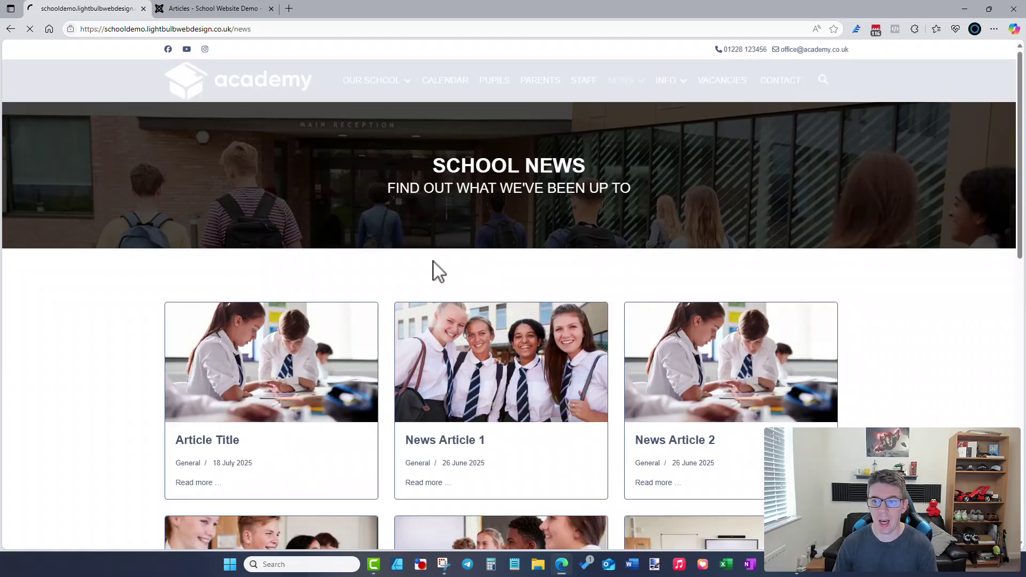
{"action": "scroll", "coordinate": [431, 273], "scroll_direction": "down", "scroll_amount": 2}
{"action": "scroll", "coordinate": [286, 293], "scroll_direction": "down", "scroll_amount": 9}
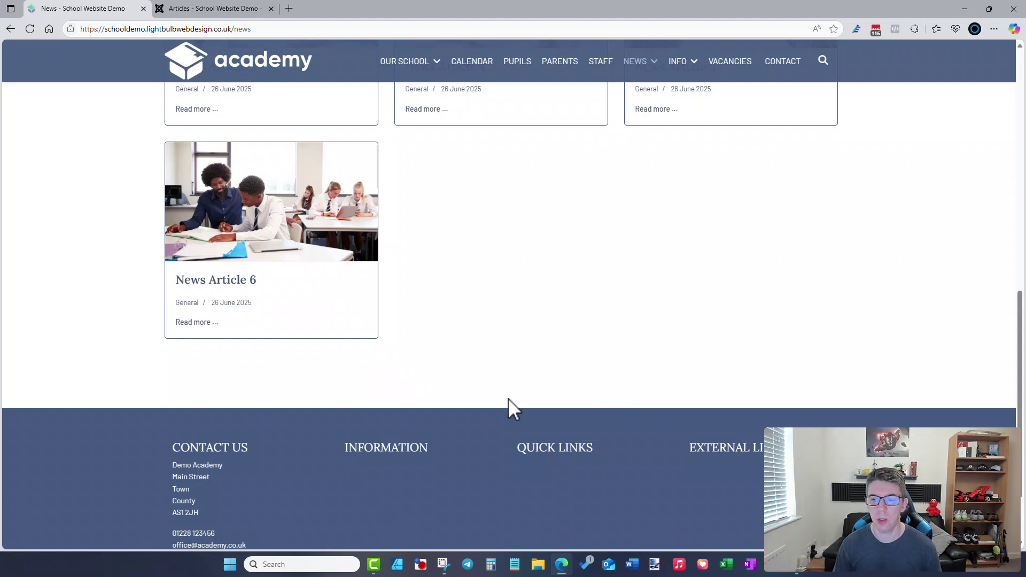
{"action": "scroll", "coordinate": [508, 398], "scroll_direction": "up", "scroll_amount": 8}
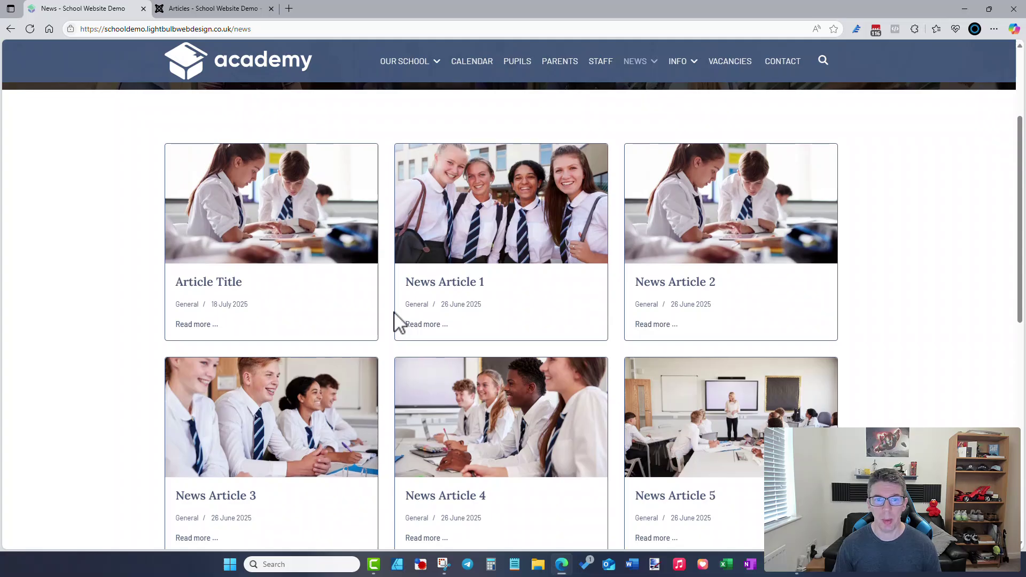
{"action": "scroll", "coordinate": [395, 310], "scroll_direction": "up", "scroll_amount": 3}
{"action": "mouse_move", "coordinate": [688, 90]}
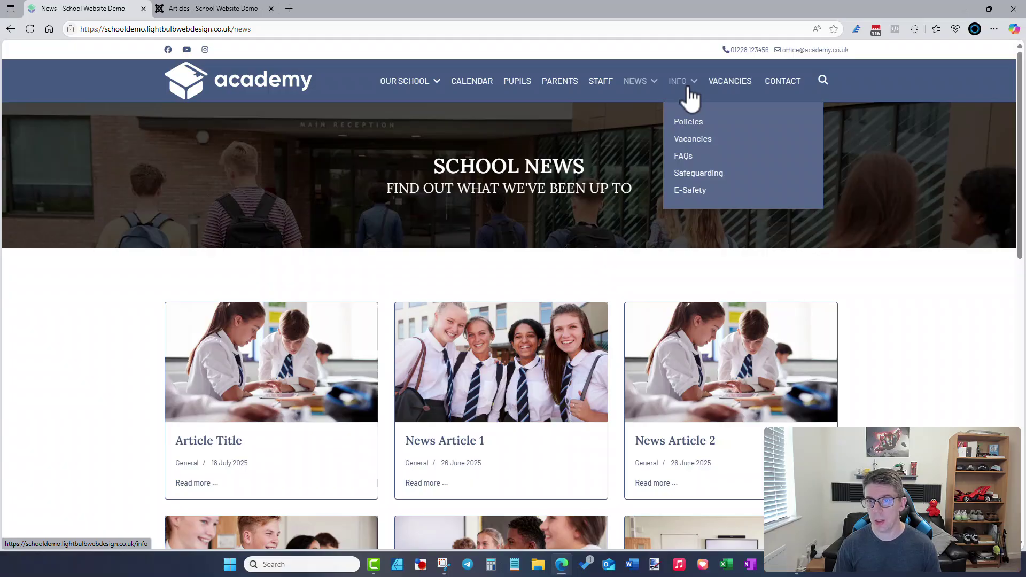
{"action": "left_click", "coordinate": [251, 8]}
- Open Components > DOCman > Documents, glancing at the front-end INFO menu in between
{"action": "left_click", "coordinate": [86, 344]}
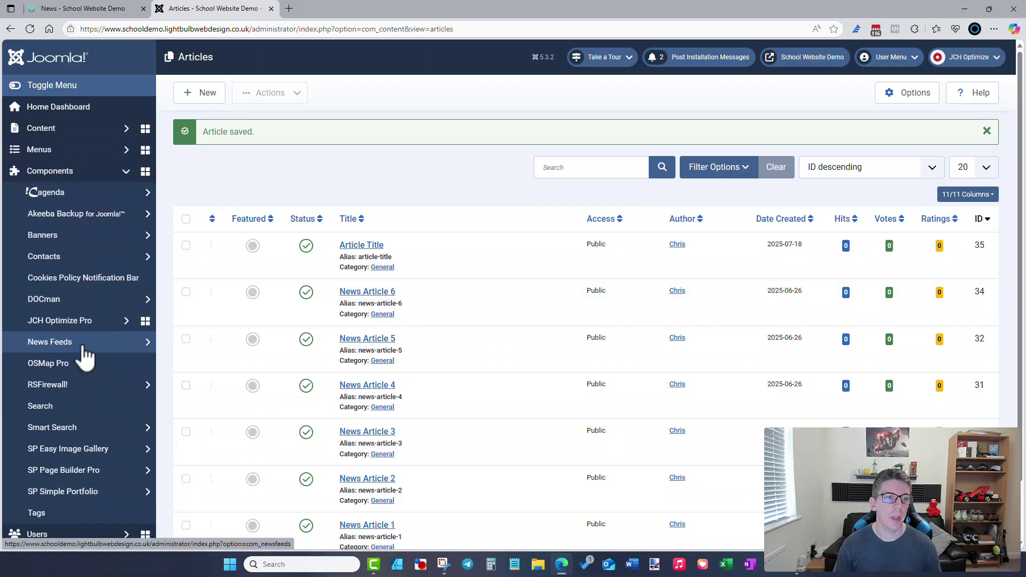
{"action": "left_click", "coordinate": [90, 303]}
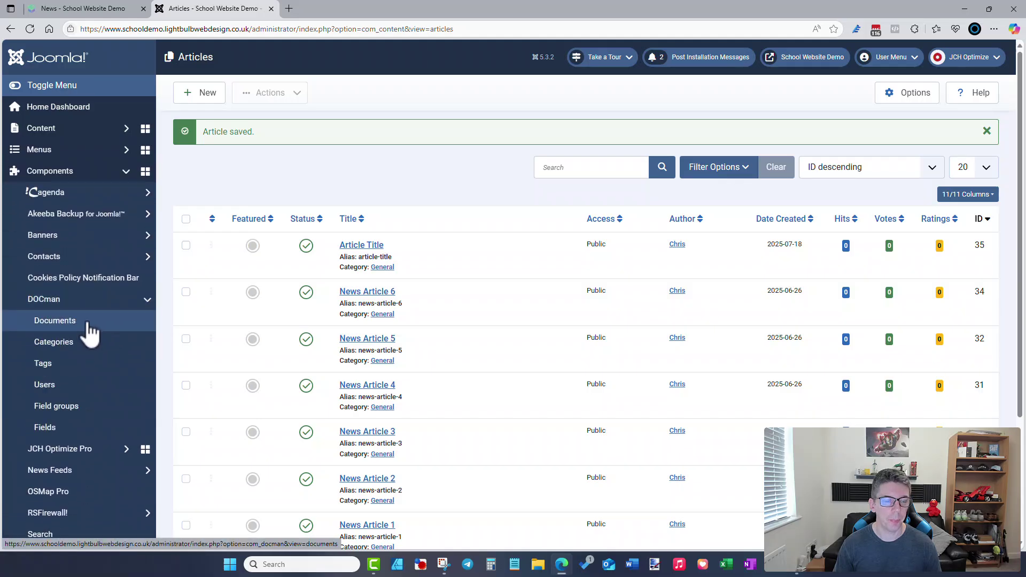
{"action": "left_click", "coordinate": [104, 9]}
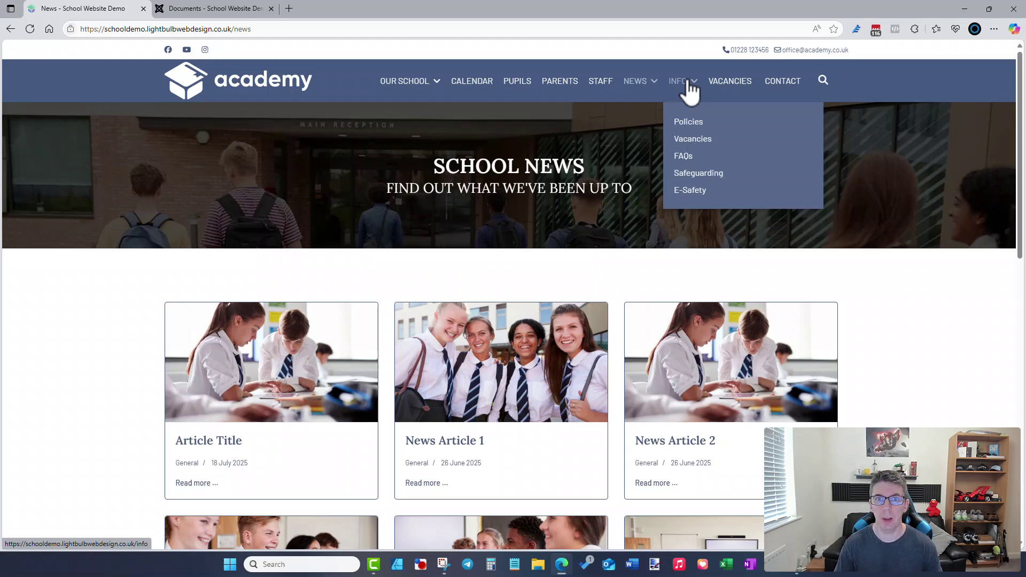
{"action": "left_click", "coordinate": [251, 8]}
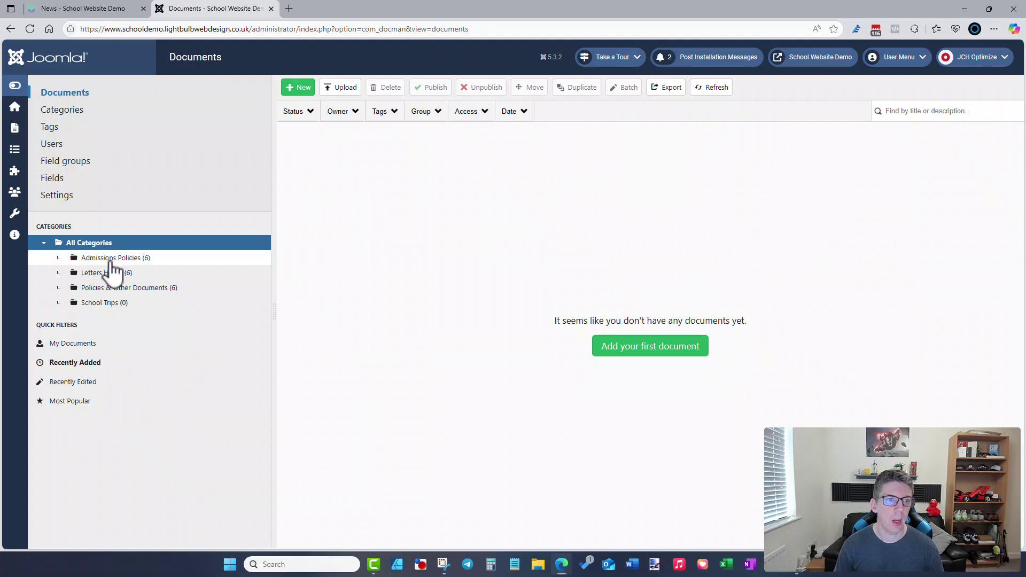
- Upload School Policy Example 1–6 from the PDFs folder into Policies & Other Documents
{"action": "left_click", "coordinate": [115, 288]}
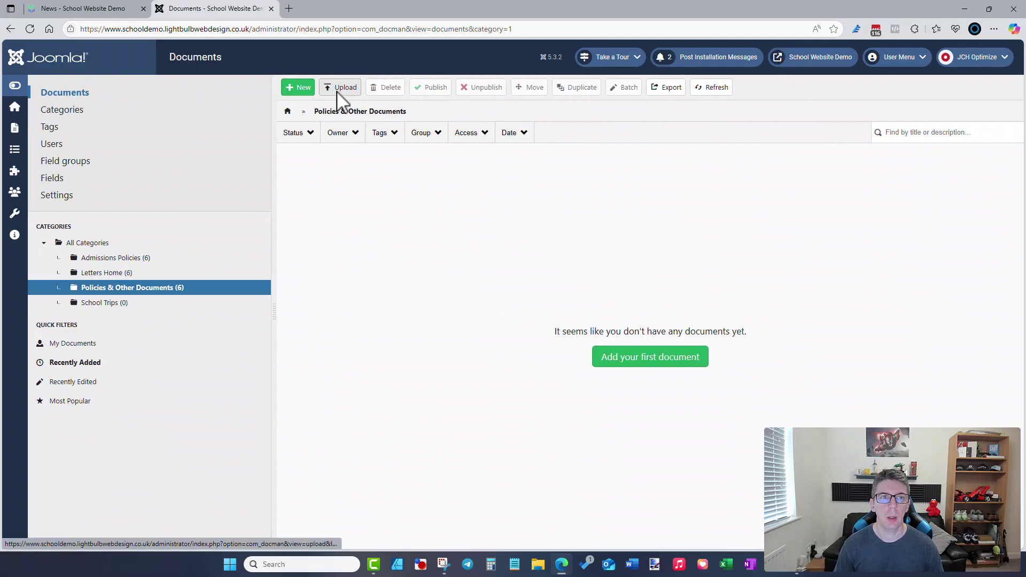
{"action": "left_click", "coordinate": [339, 98]}
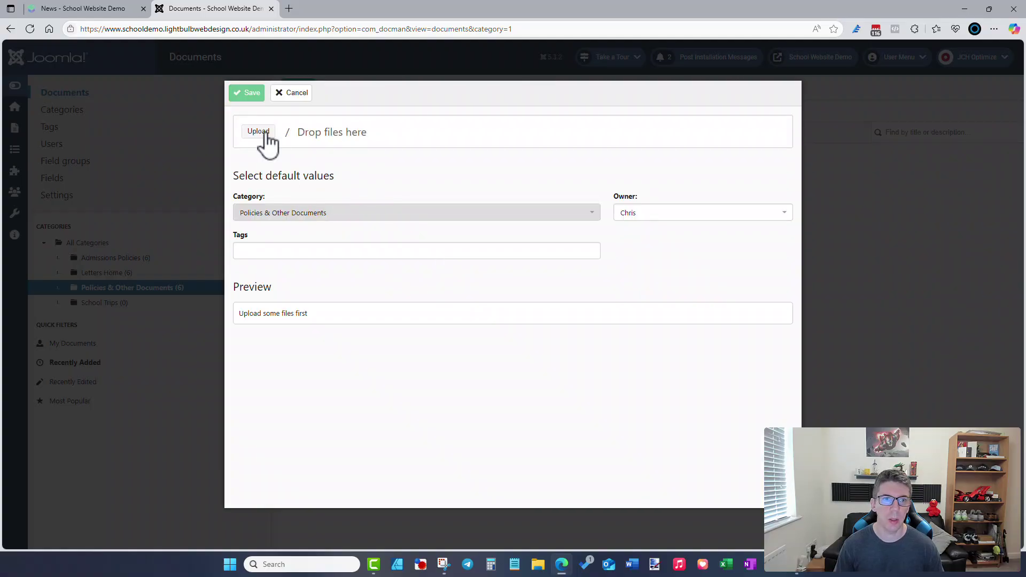
{"action": "left_click", "coordinate": [266, 135]}
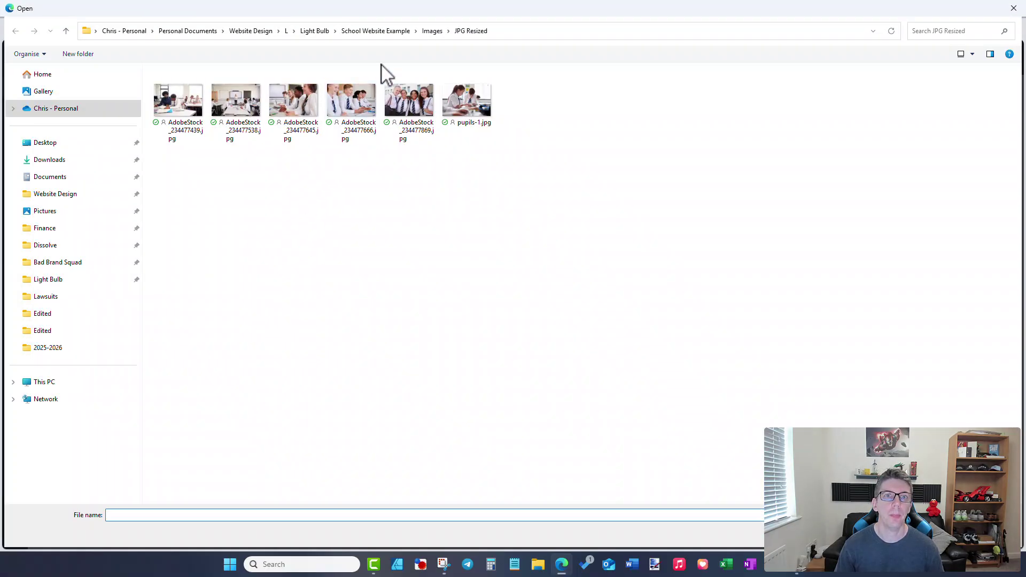
{"action": "left_click", "coordinate": [399, 33]}
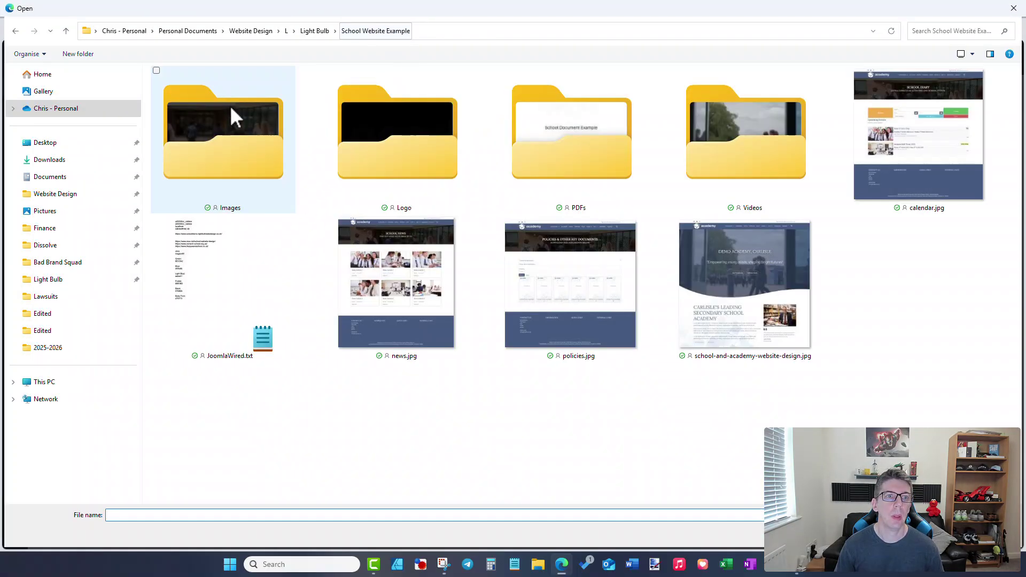
{"action": "double_click", "coordinate": [604, 160]}
{"action": "left_click", "coordinate": [261, 269]}
{"action": "left_click", "coordinate": [257, 252], "text": "ctrl"}
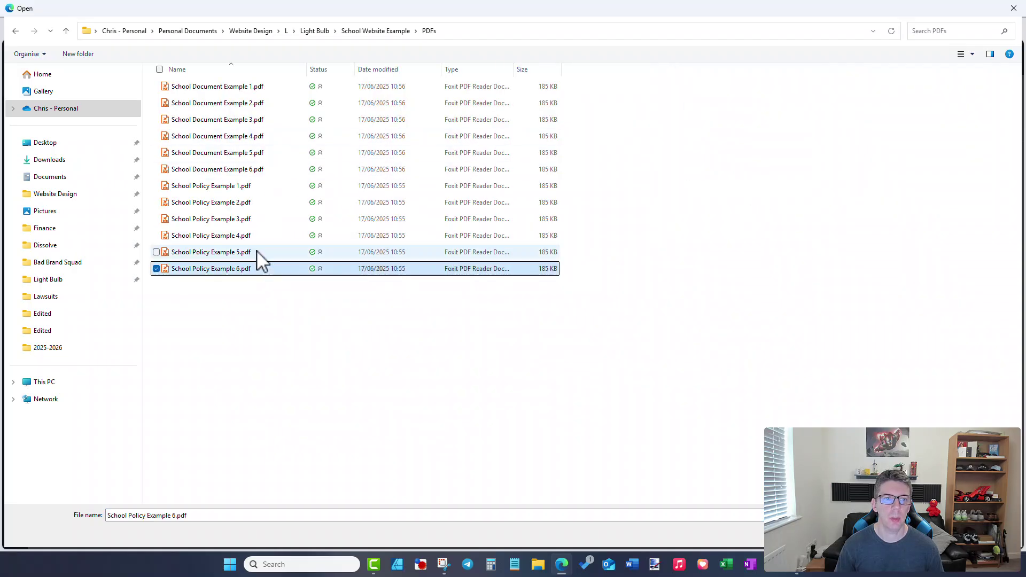
{"action": "left_click", "coordinate": [255, 237], "text": "ctrl"}
{"action": "left_click", "coordinate": [256, 220], "text": "ctrl"}
{"action": "left_click", "coordinate": [257, 203], "text": "ctrl"}
{"action": "left_click", "coordinate": [252, 186], "text": "ctrl"}
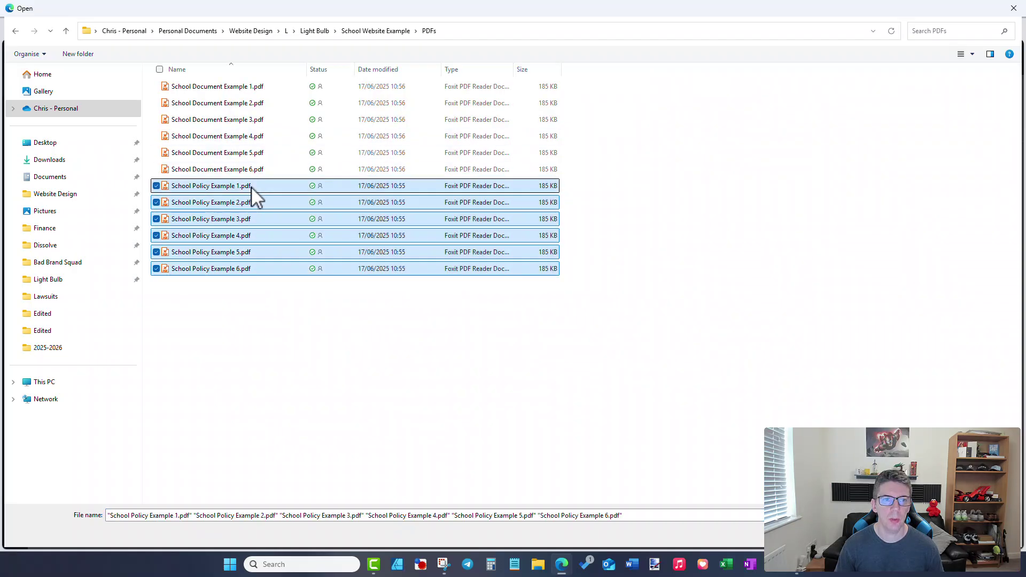
{"action": "key", "text": "Return"}
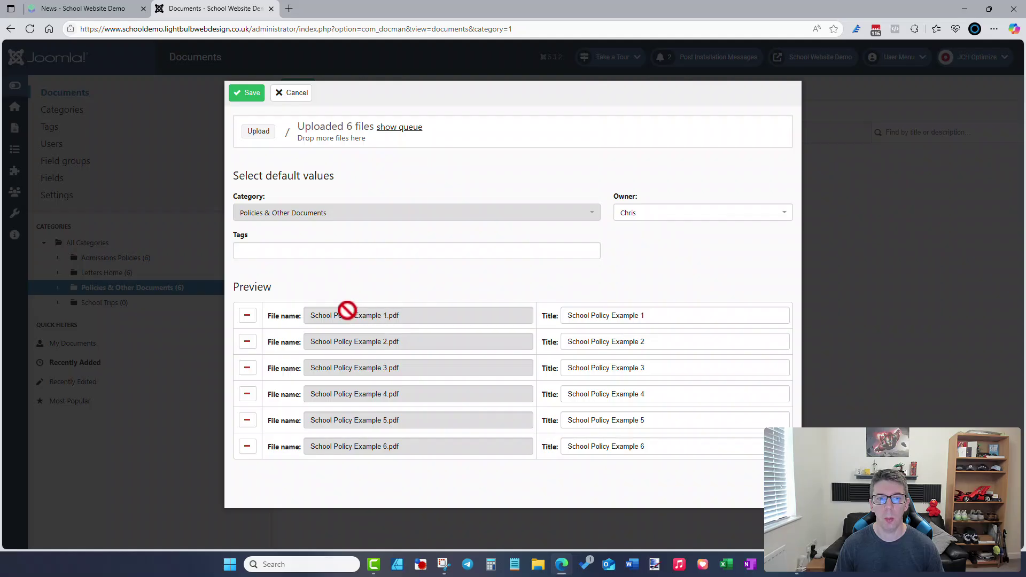
- Keep the document titles unchanged, save the six documents, and close the uploader
{"action": "left_click", "coordinate": [656, 319]}
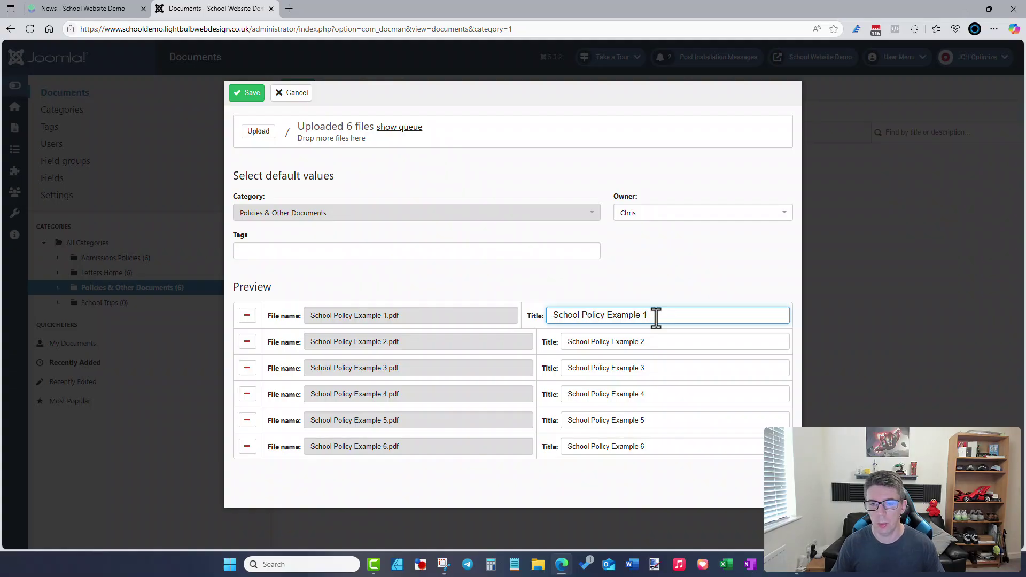
{"action": "left_click", "coordinate": [635, 273]}
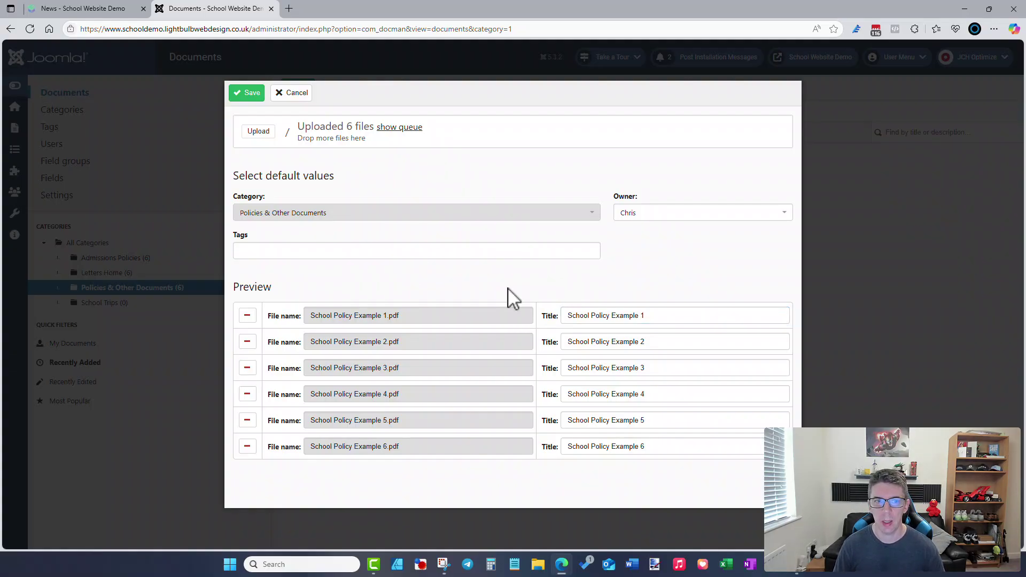
{"action": "left_click", "coordinate": [248, 95]}
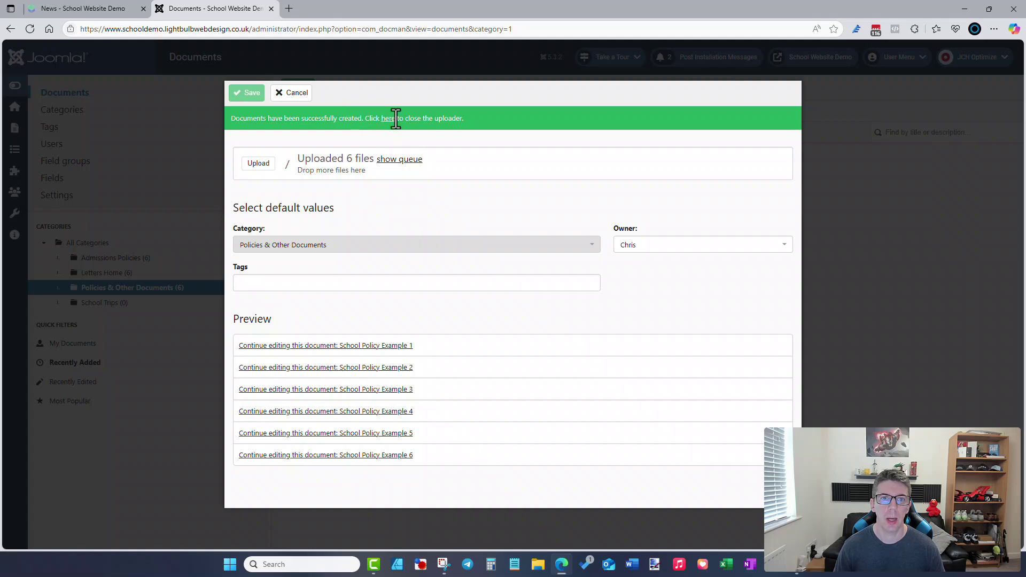
{"action": "left_click", "coordinate": [389, 119]}
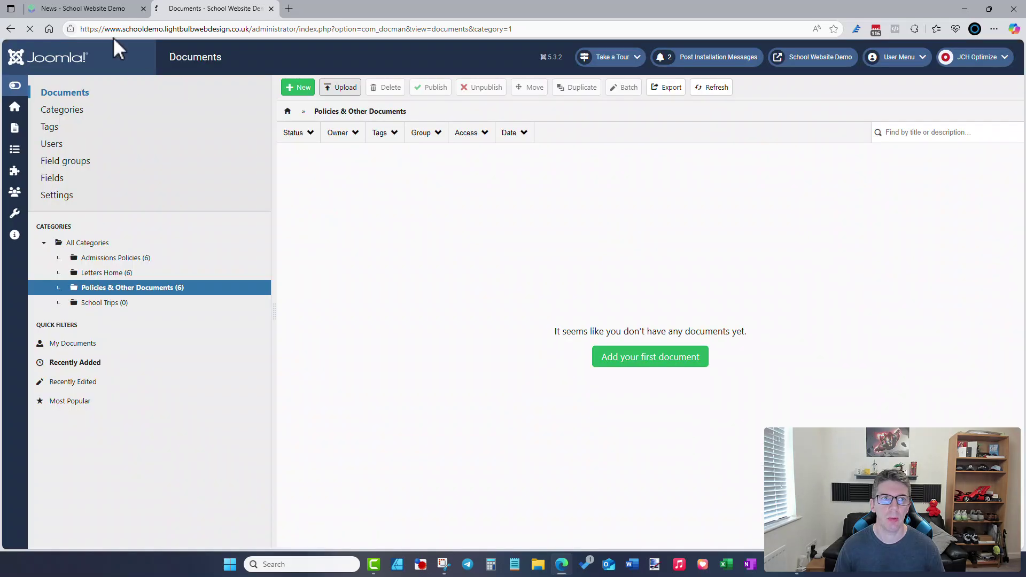
- Open INFO > Policies on the front end and view School Policy Example 1 as a PDF
{"action": "left_click", "coordinate": [108, 10]}
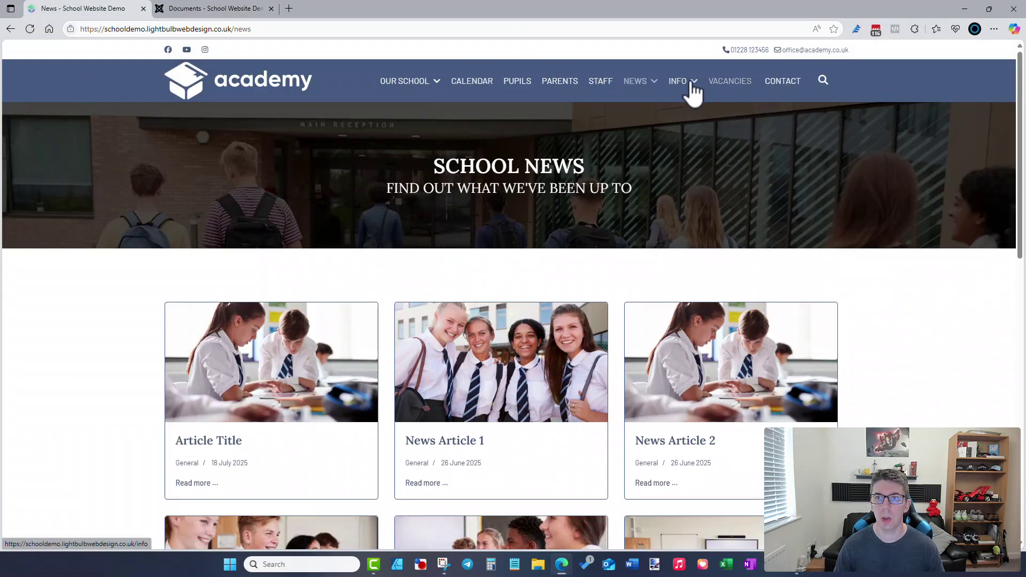
{"action": "mouse_move", "coordinate": [693, 90]}
{"action": "left_click", "coordinate": [693, 124]}
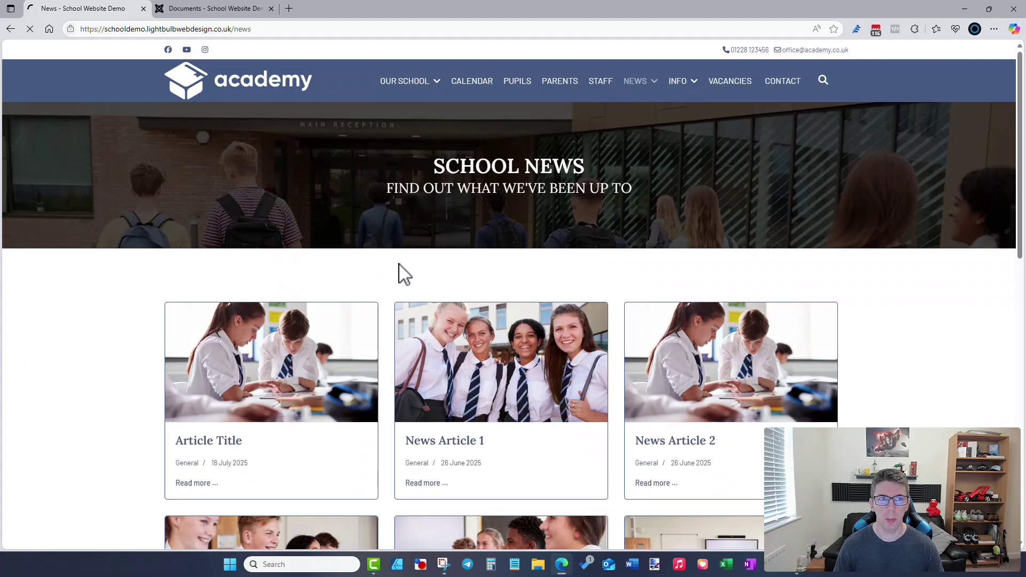
{"action": "scroll", "coordinate": [404, 274], "scroll_direction": "down", "scroll_amount": 1}
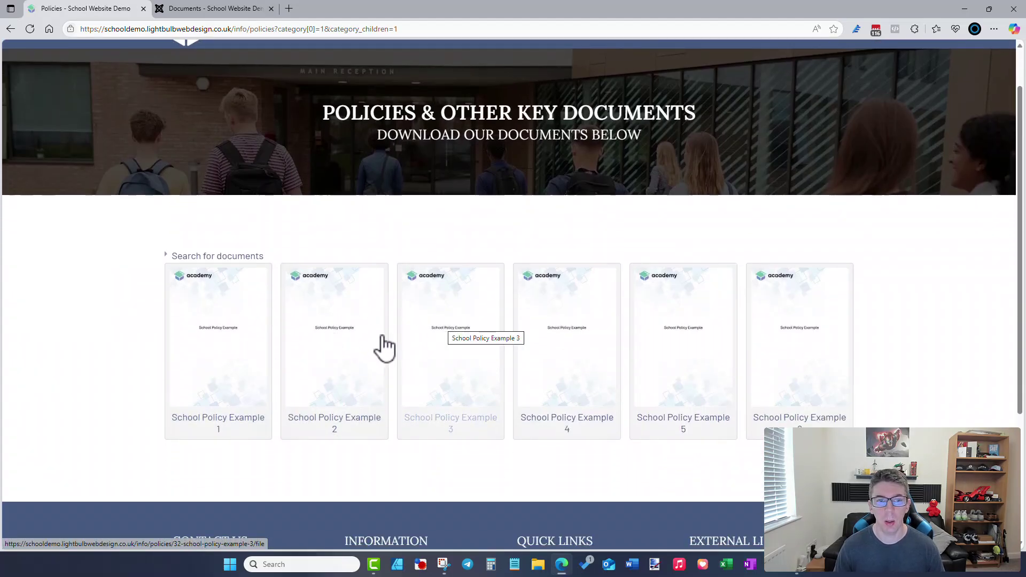
{"action": "scroll", "coordinate": [897, 334], "scroll_direction": "down", "scroll_amount": 2}
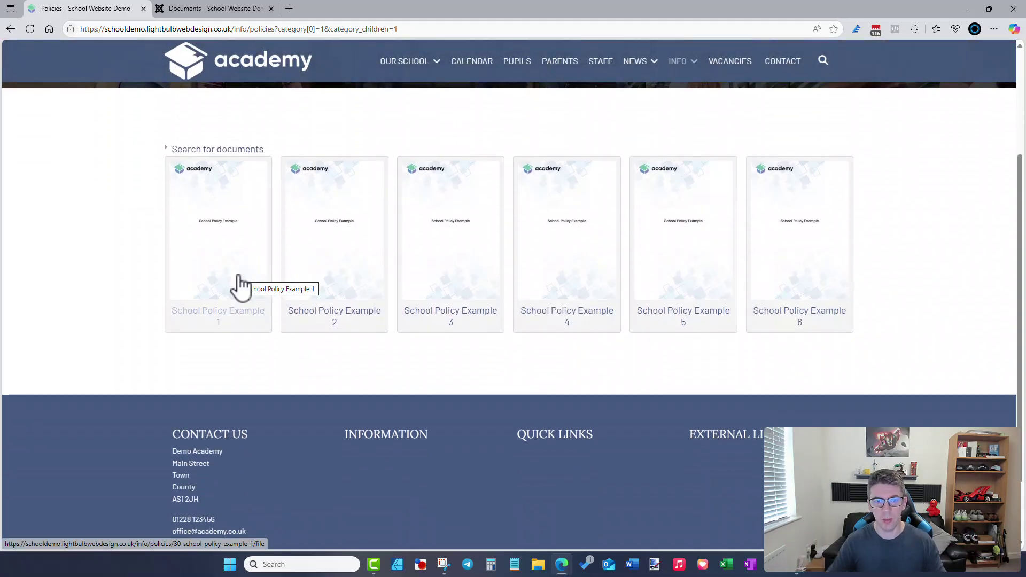
{"action": "left_click", "coordinate": [240, 321]}
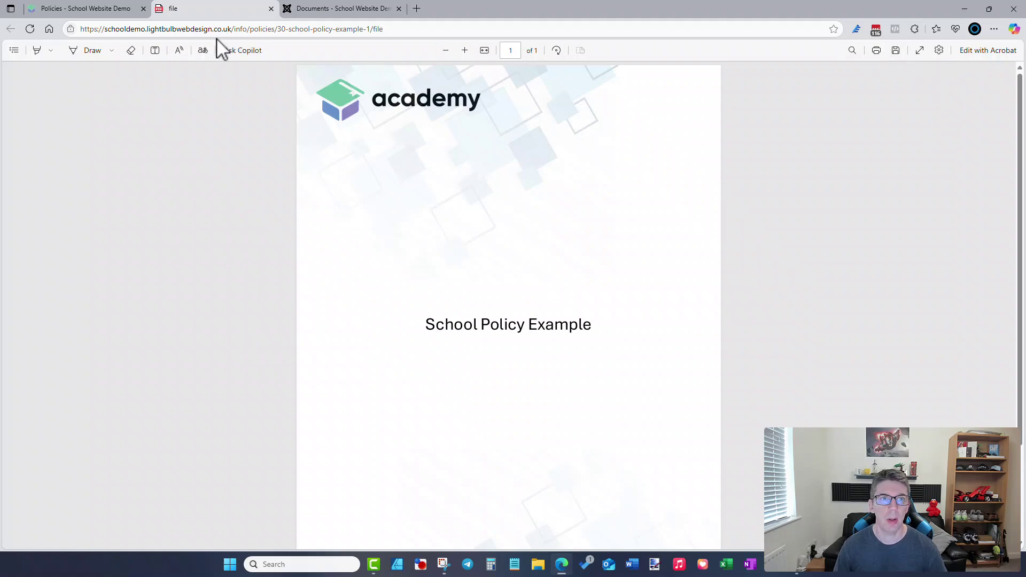
{"action": "left_click", "coordinate": [270, 8]}
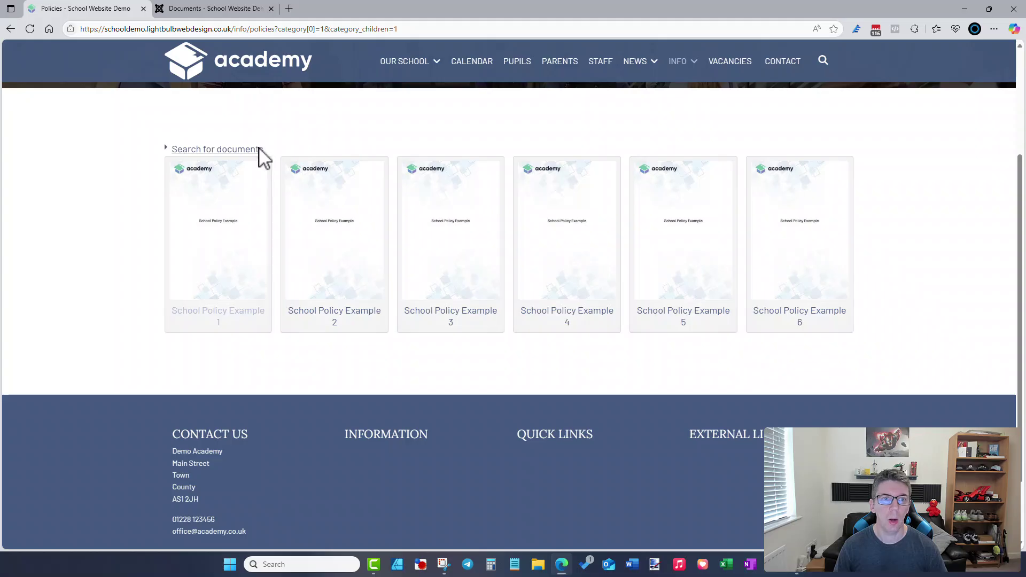
{"action": "left_click", "coordinate": [259, 149]}
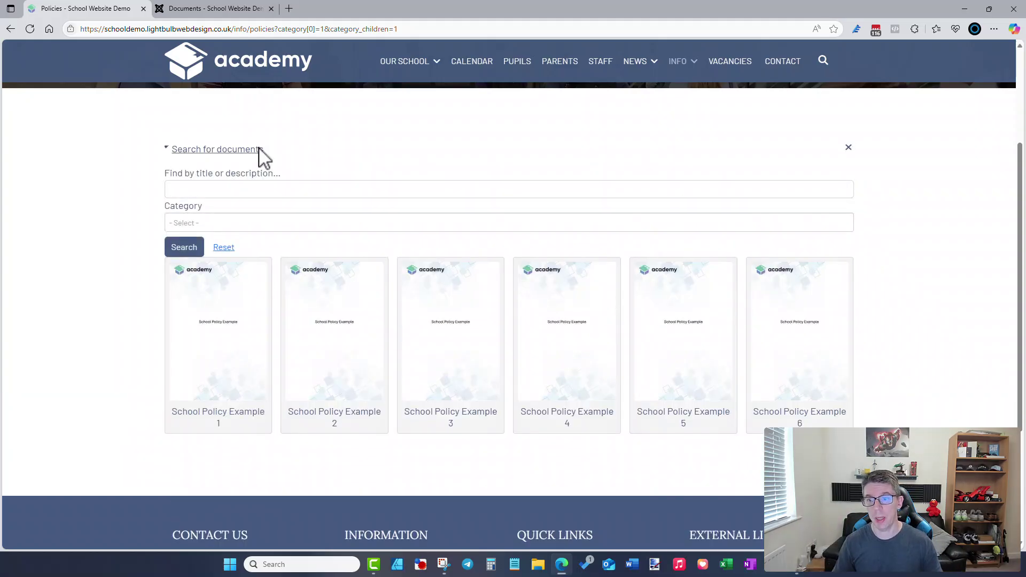
- Search the documents for the title term 'policy'
{"action": "left_click", "coordinate": [243, 190]}
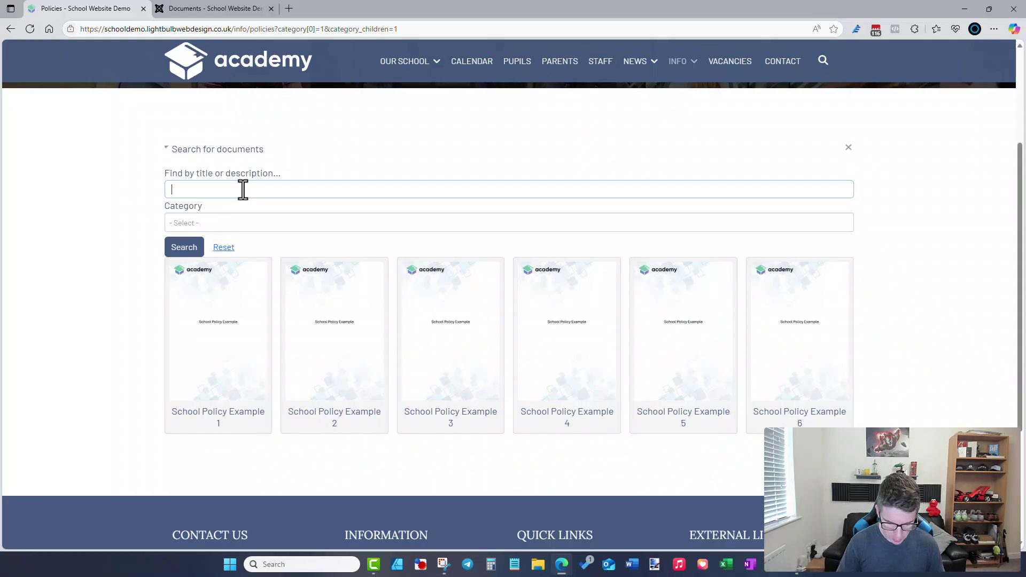
{"action": "type", "text": "e"}
{"action": "key", "text": "BackSpace"}
{"action": "type", "text": "policy"}
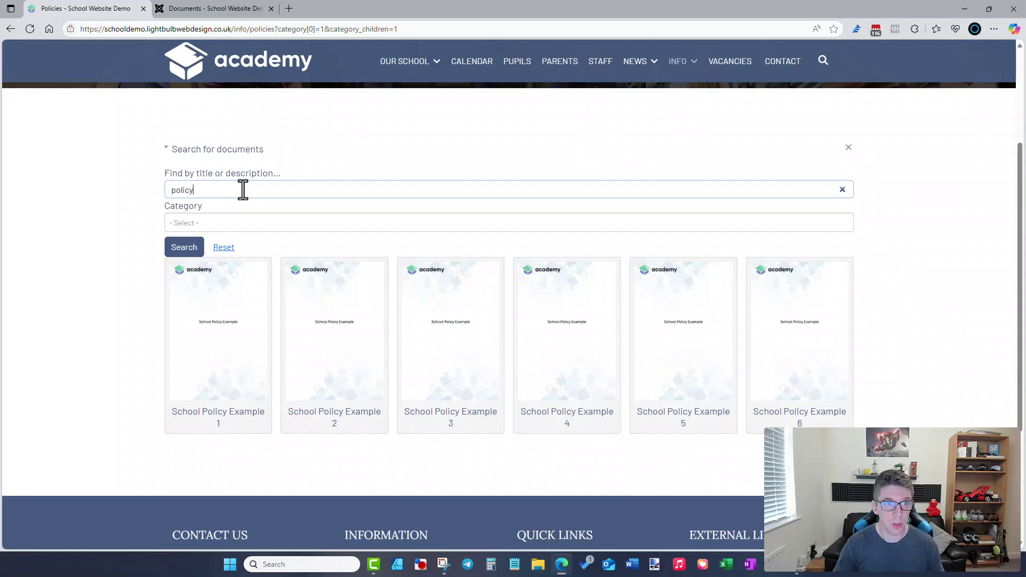
{"action": "left_click", "coordinate": [193, 249]}
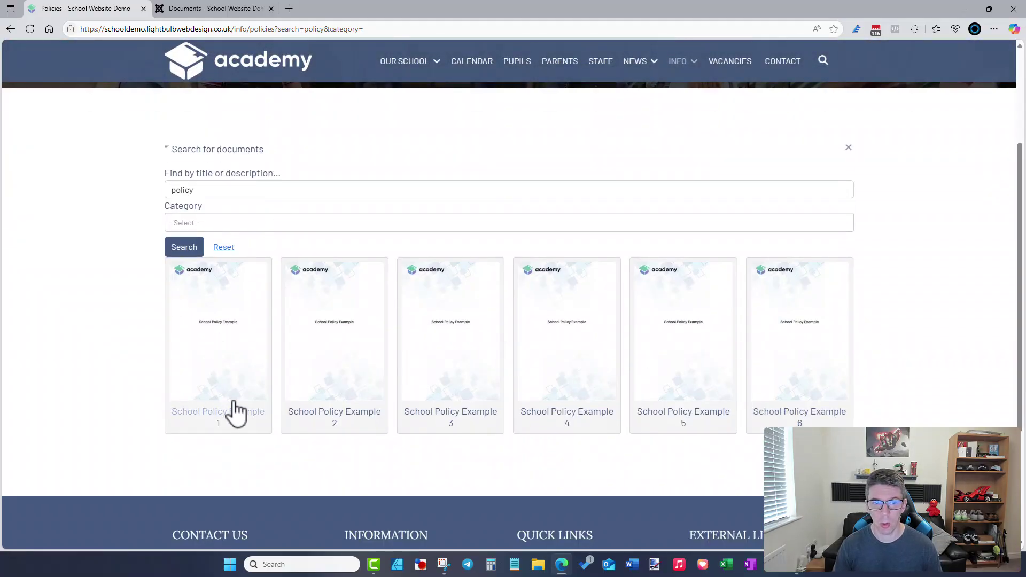
- Filter to the Policies & Other Documents category, collapse the search panel, and go to Parents
{"action": "left_click", "coordinate": [269, 193]}
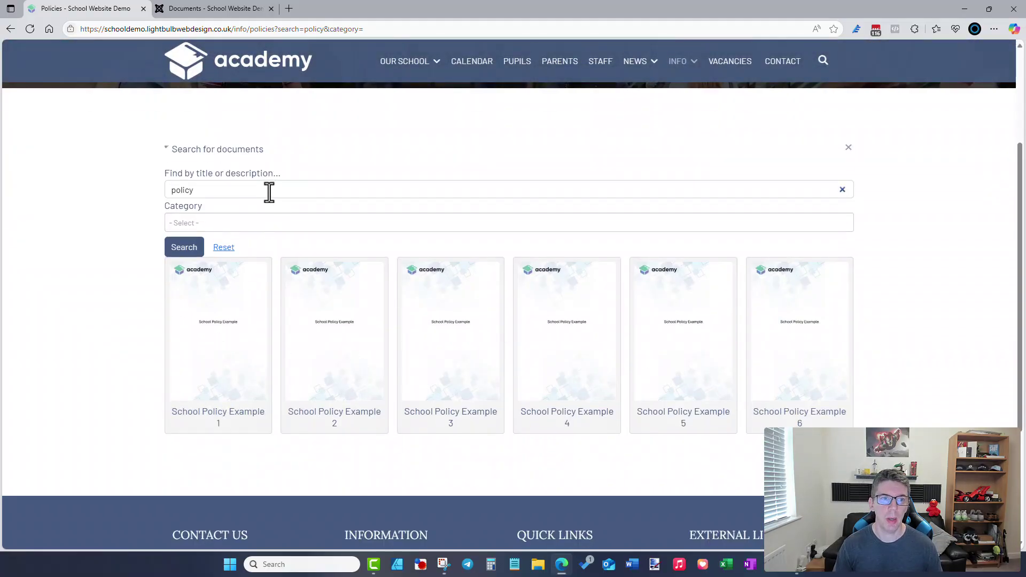
{"action": "left_click", "coordinate": [264, 219]}
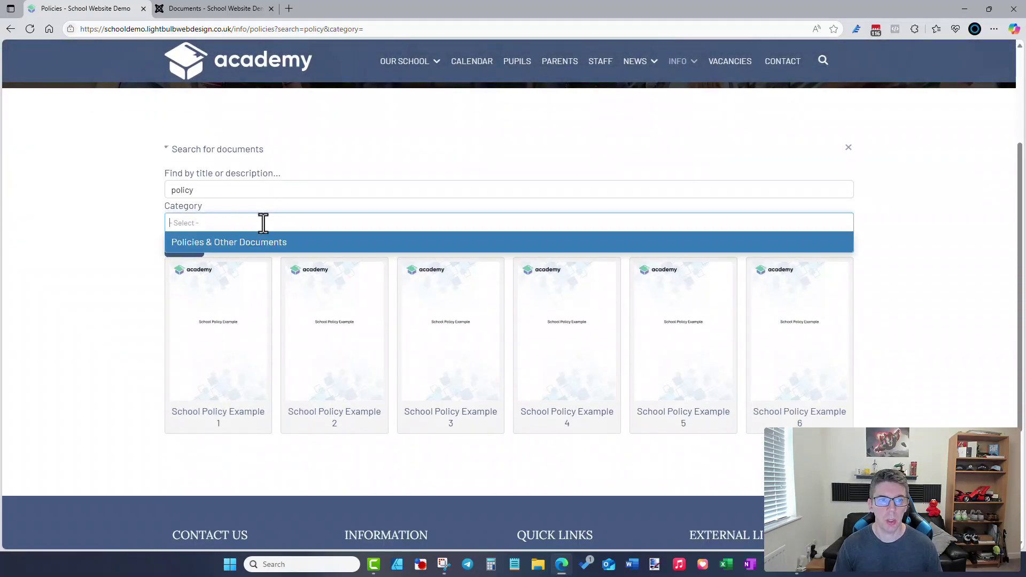
{"action": "left_click", "coordinate": [238, 244]}
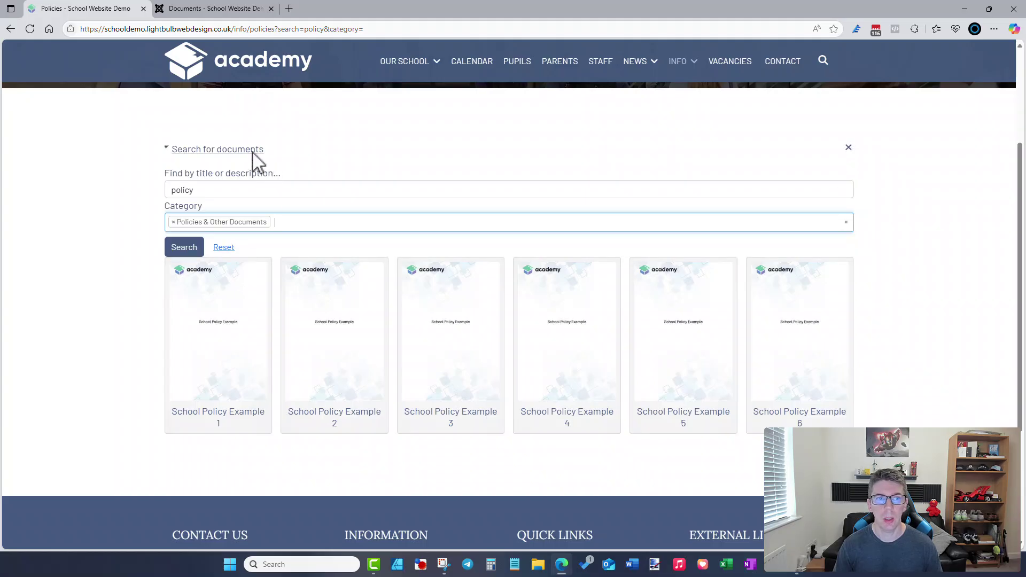
{"action": "left_click", "coordinate": [253, 151]}
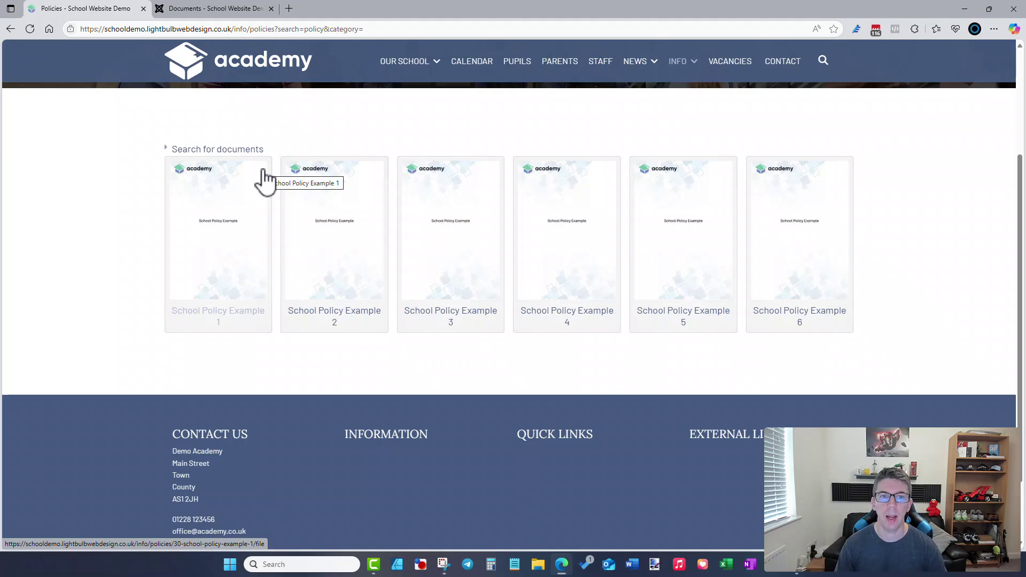
{"action": "left_click", "coordinate": [561, 67]}
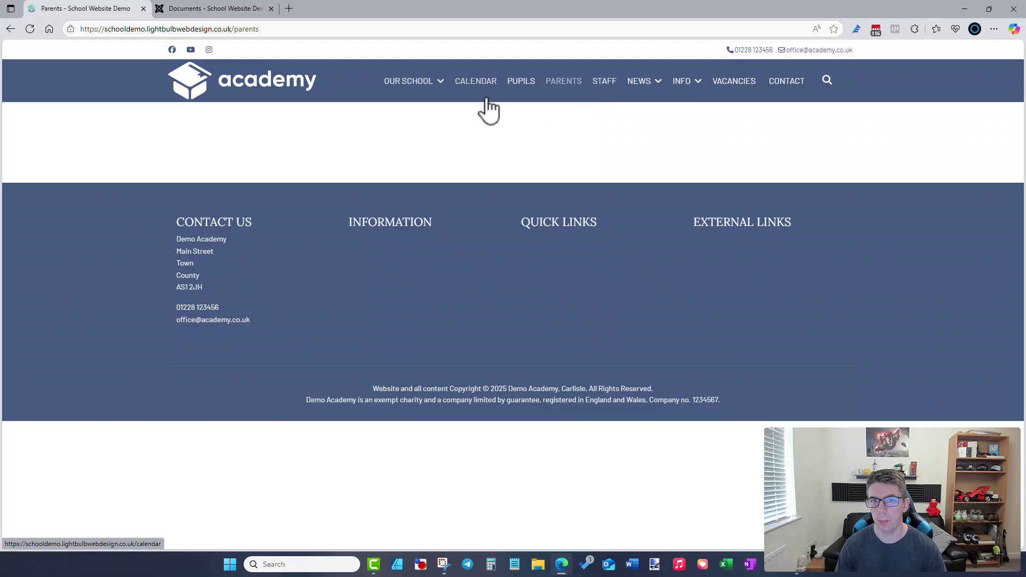
- Go from the Parents page to the school home page, then back to the admin tab
{"action": "mouse_move", "coordinate": [439, 90]}
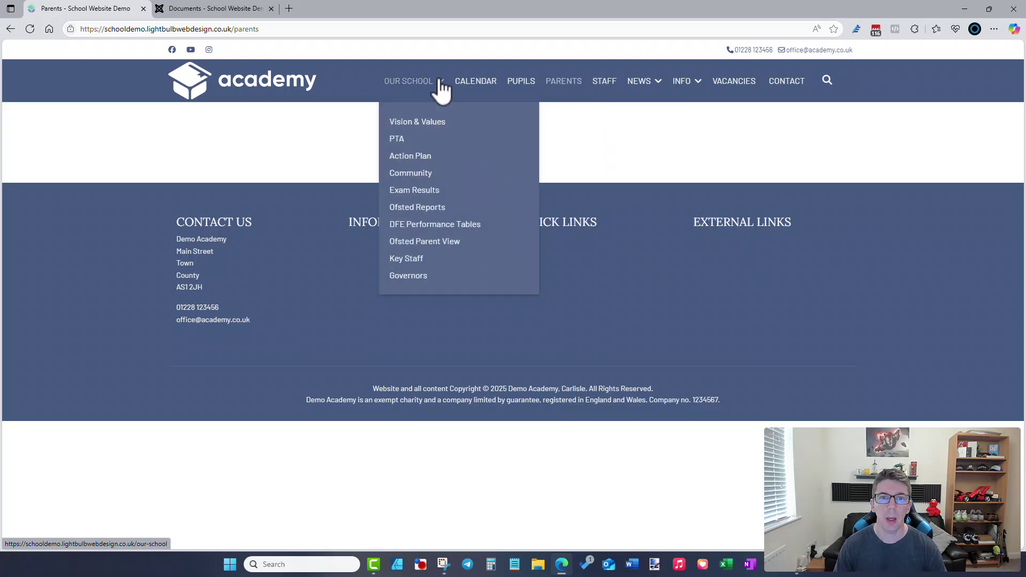
{"action": "left_click", "coordinate": [281, 95]}
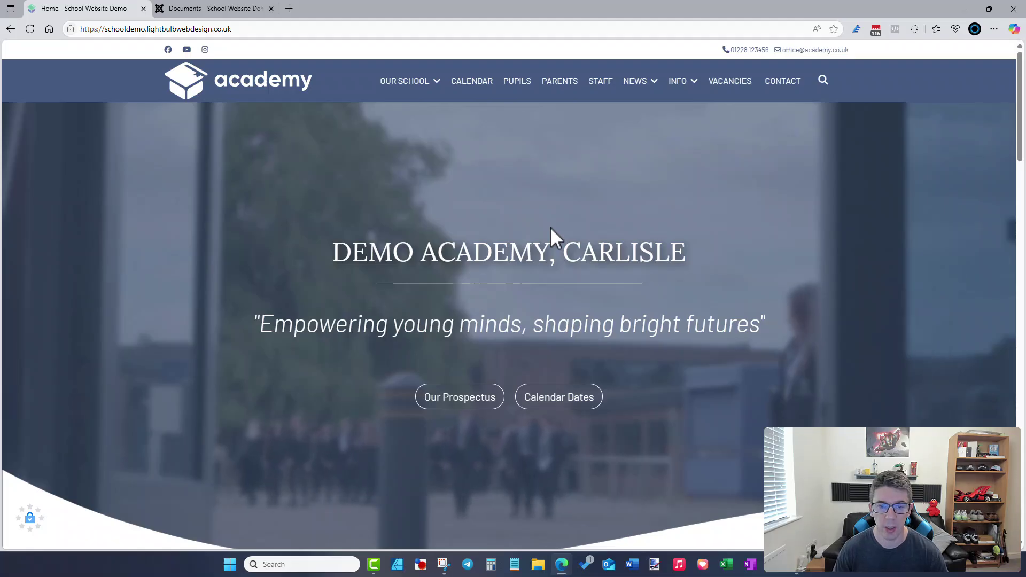
{"action": "left_click", "coordinate": [241, 8]}
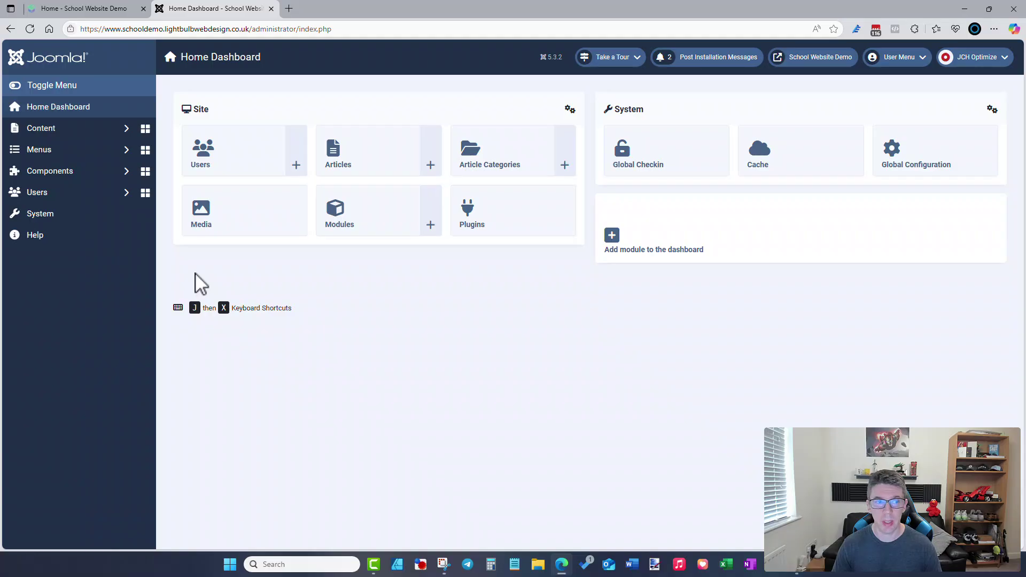
- Browse Akeeba Backup and JCH Optimize Pro under Components, then open RSFirewall! System Overview
{"action": "left_click", "coordinate": [38, 175]}
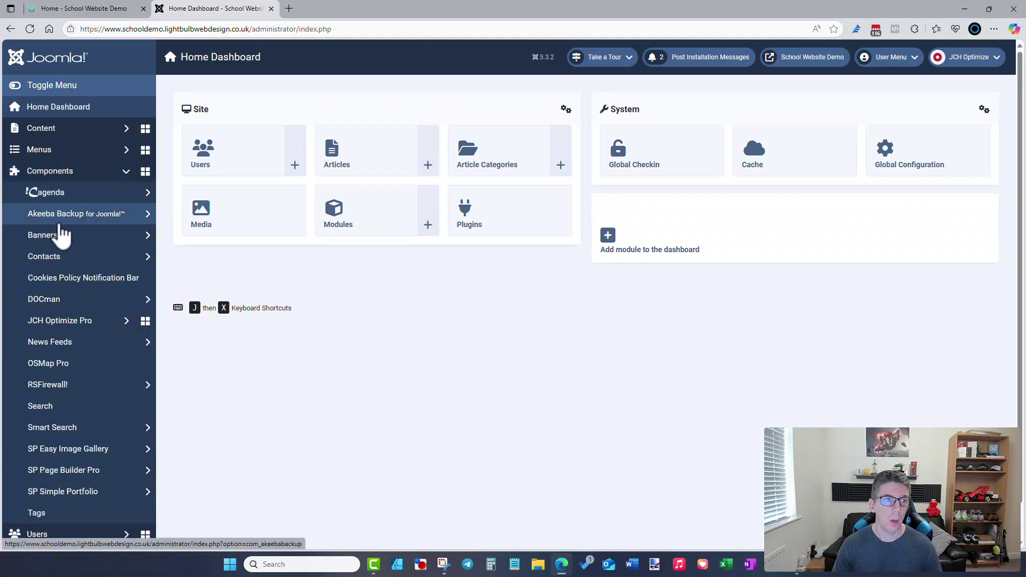
{"action": "left_click", "coordinate": [61, 215]}
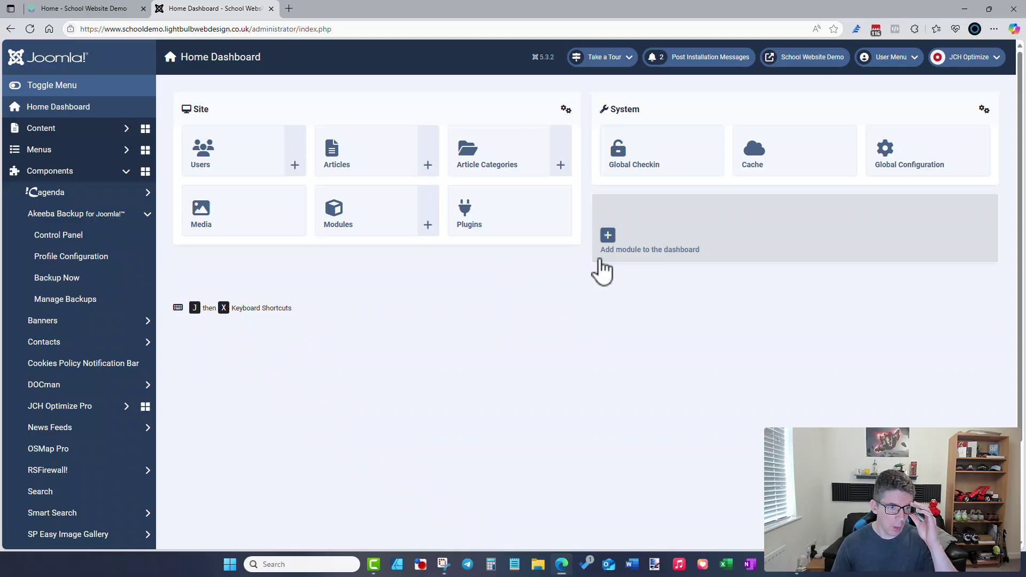
{"action": "scroll", "coordinate": [80, 326], "scroll_direction": "down", "scroll_amount": 2}
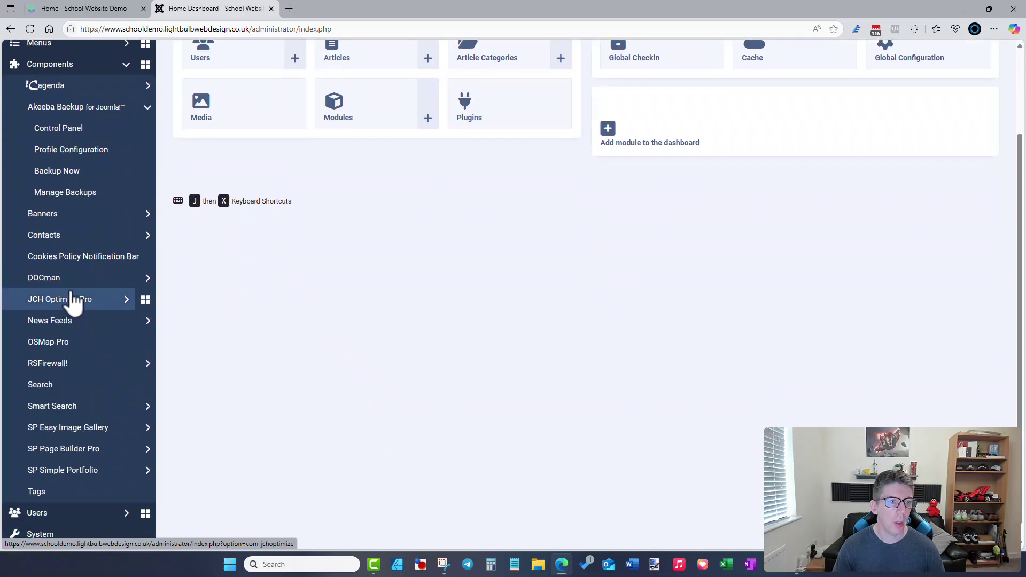
{"action": "left_click", "coordinate": [73, 302]}
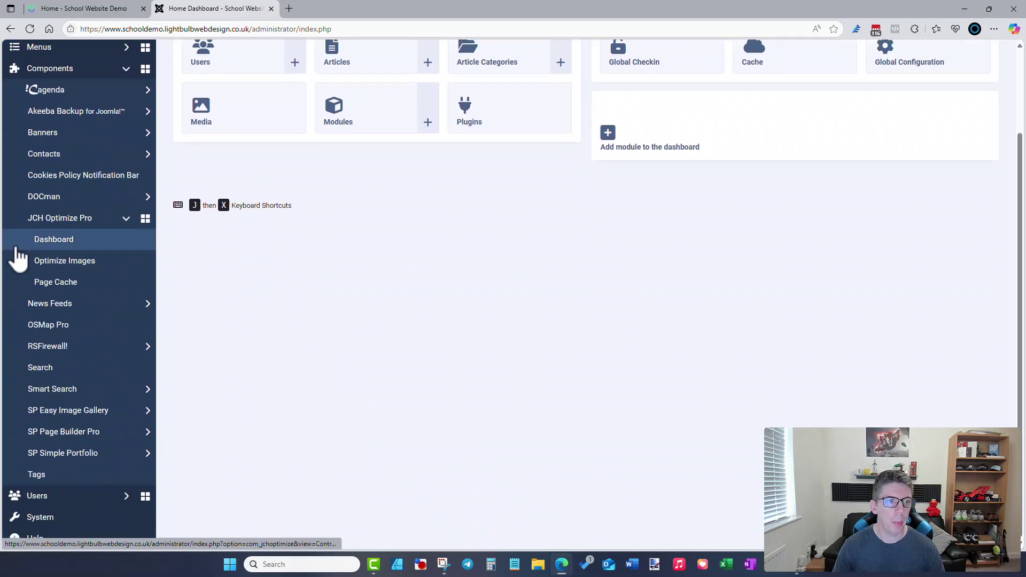
{"action": "left_click", "coordinate": [53, 241]}
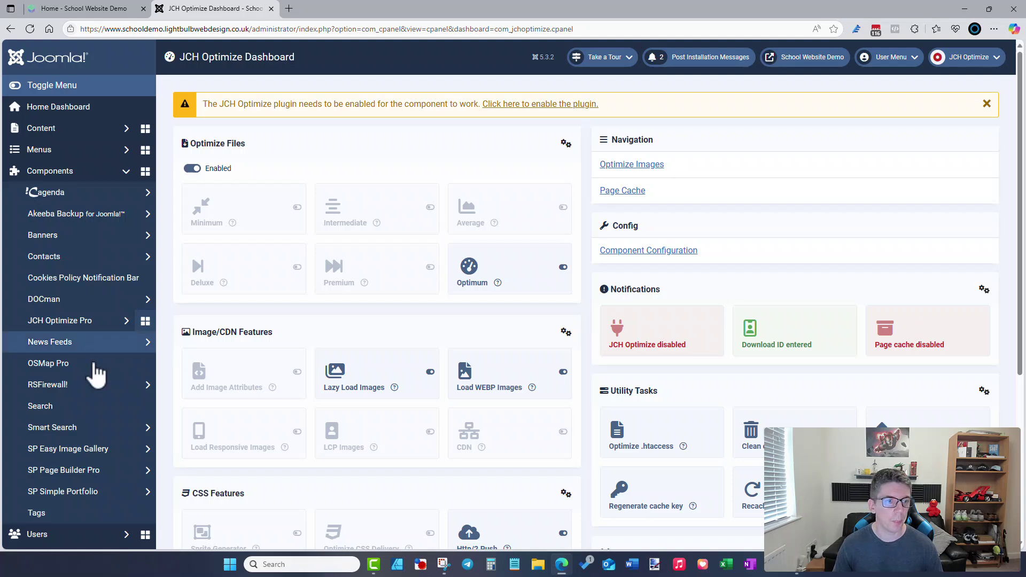
{"action": "left_click", "coordinate": [66, 387]}
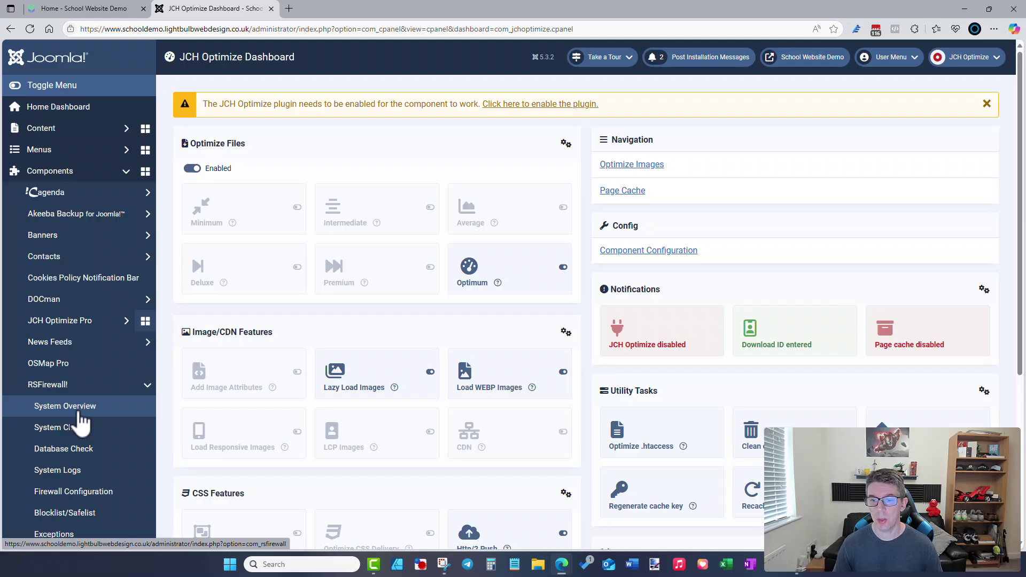
{"action": "left_click", "coordinate": [79, 413]}
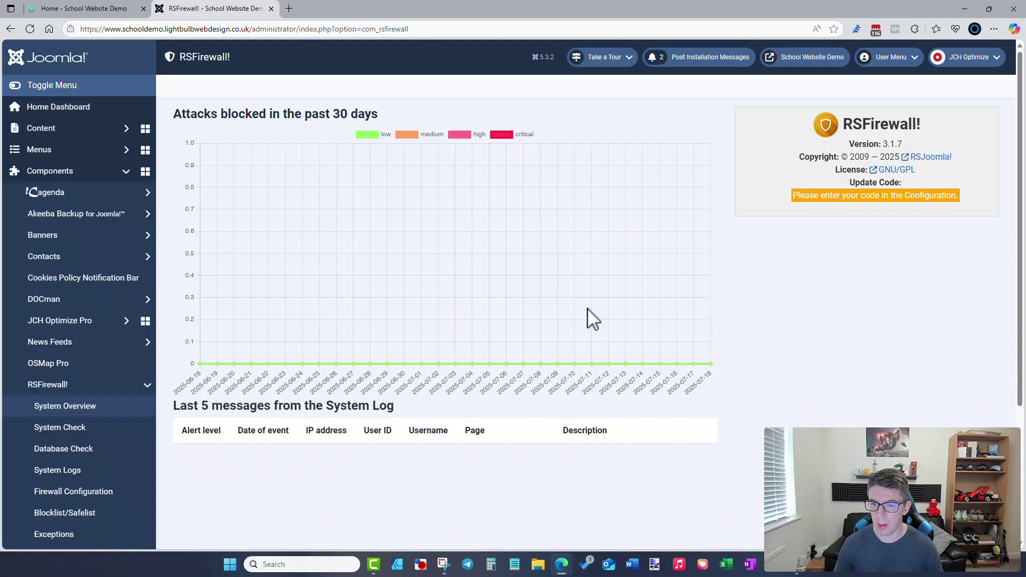
- Review the RSFirewall! overview and briefly check the school's front-end homepage tab
{"action": "scroll", "coordinate": [115, 354], "scroll_direction": "down", "scroll_amount": 4}
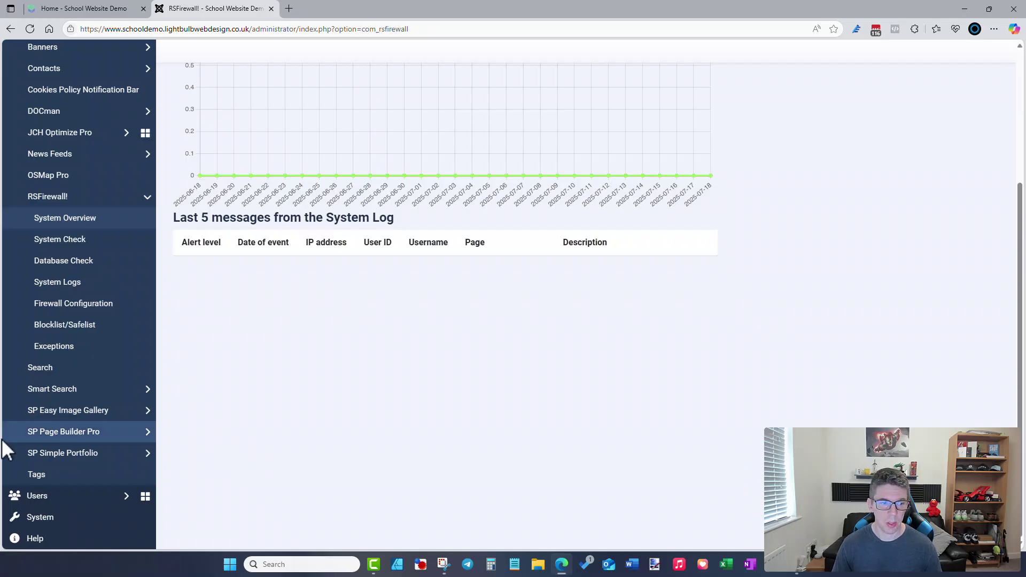
{"action": "scroll", "coordinate": [63, 444], "scroll_direction": "up", "scroll_amount": 4}
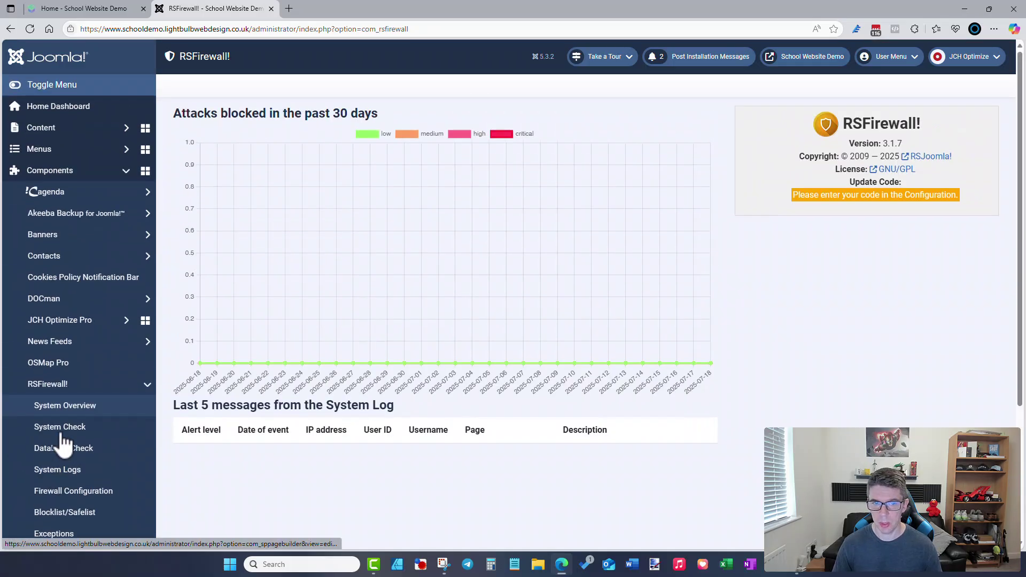
{"action": "left_click", "coordinate": [110, 170]}
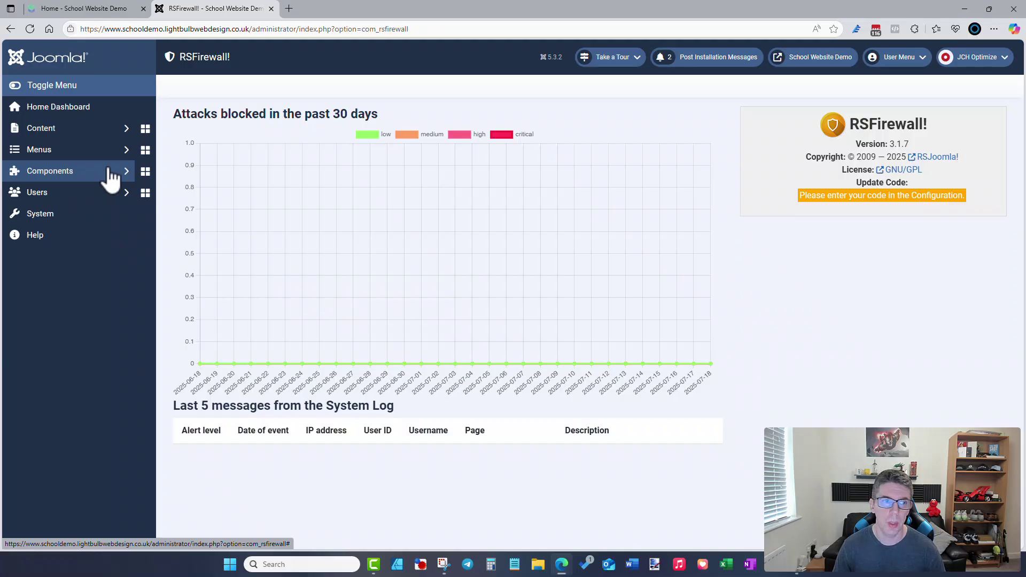
{"action": "left_click", "coordinate": [100, 12]}
{"action": "left_click", "coordinate": [182, 12]}
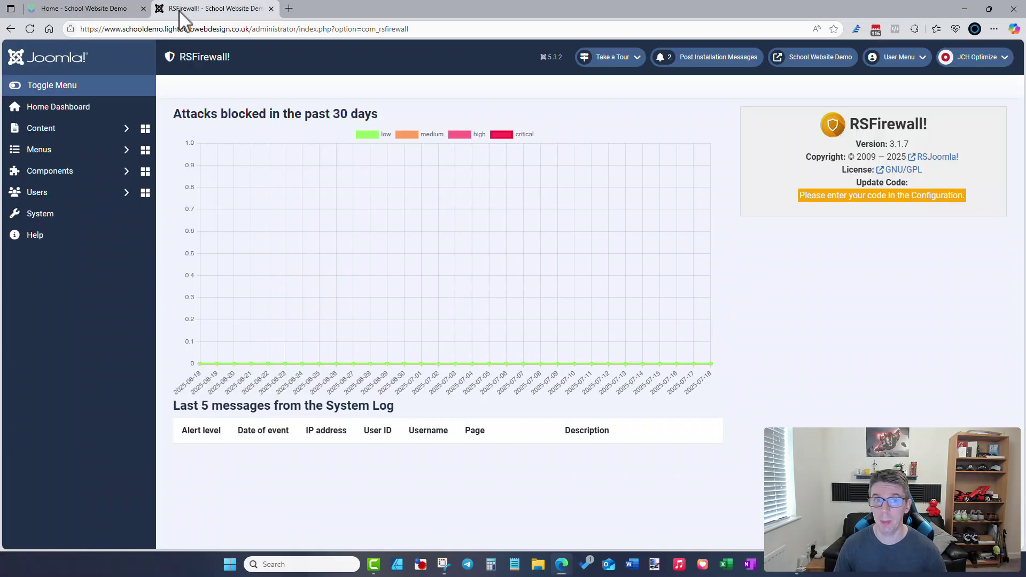
{"action": "left_click", "coordinate": [127, 8]}
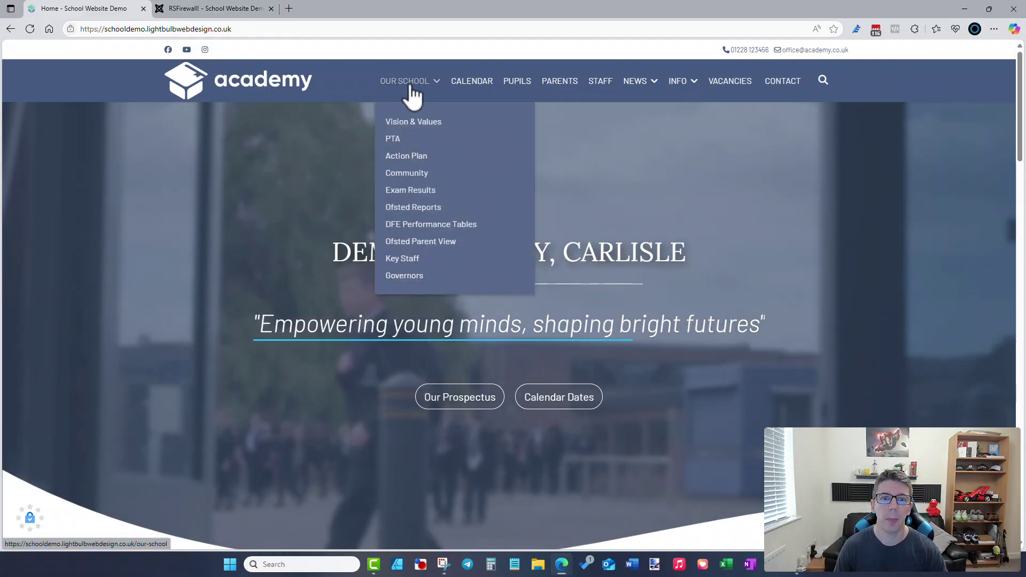
{"action": "left_click", "coordinate": [181, 11]}
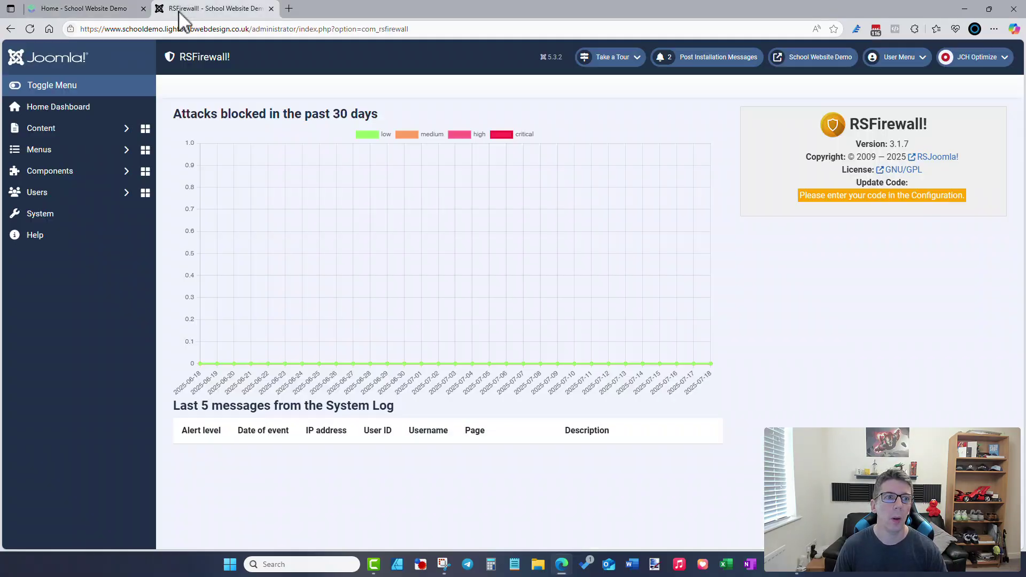
- Expand Components and SP Page Builder Pro's section in the sidebar
{"action": "left_click", "coordinate": [97, 185]}
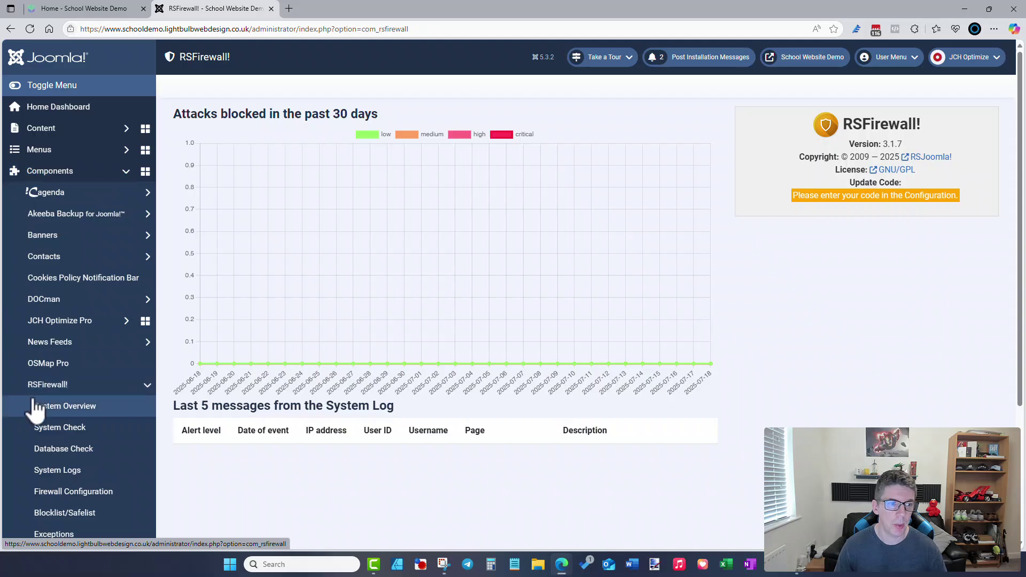
{"action": "scroll", "coordinate": [75, 341], "scroll_direction": "down", "scroll_amount": 3}
{"action": "left_click", "coordinate": [83, 432]}
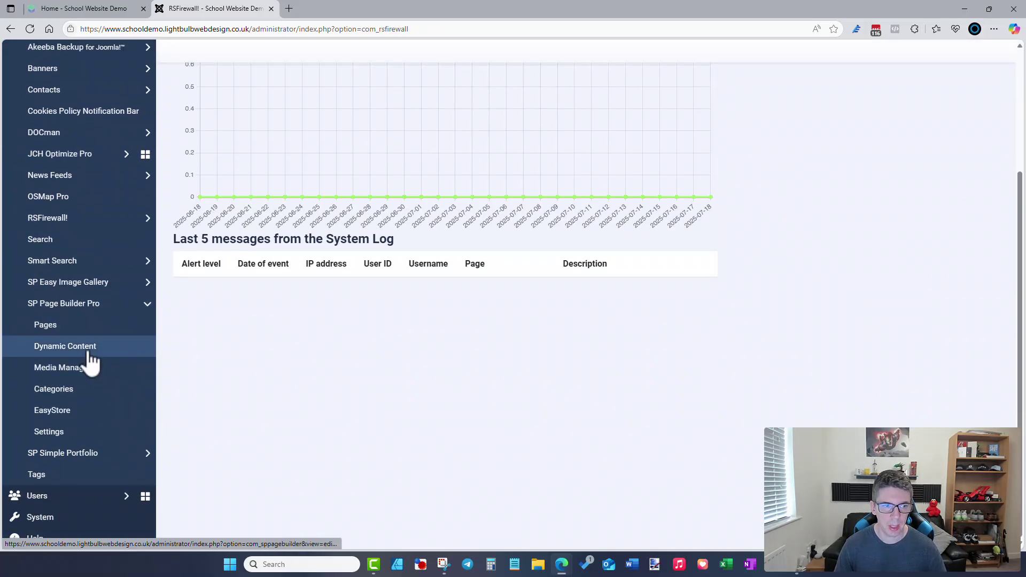
- Edit Example Popup from the Pages list, check its Image and Heading settings, and open Popup Condition
{"action": "left_click", "coordinate": [78, 326]}
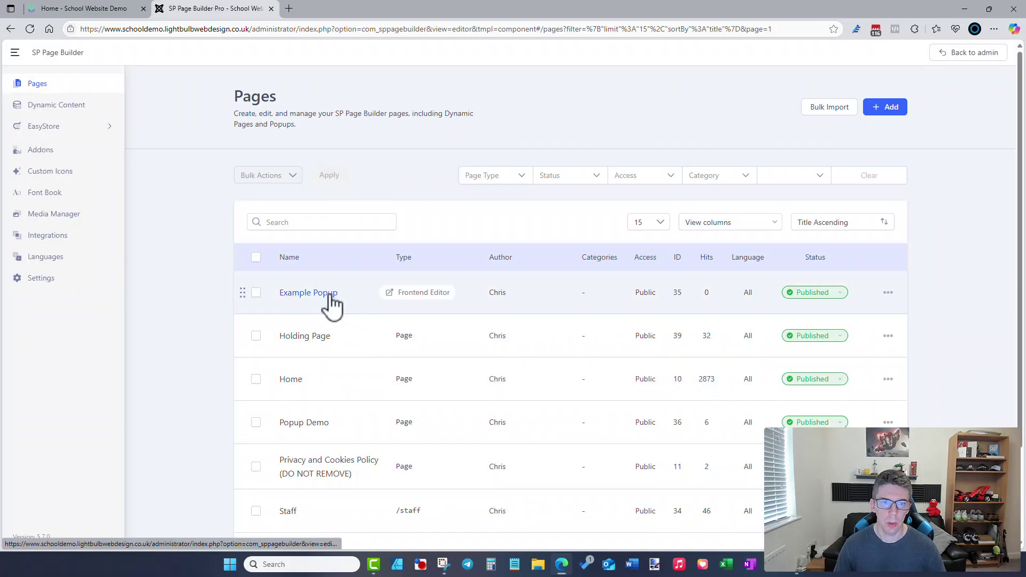
{"action": "left_click", "coordinate": [331, 304]}
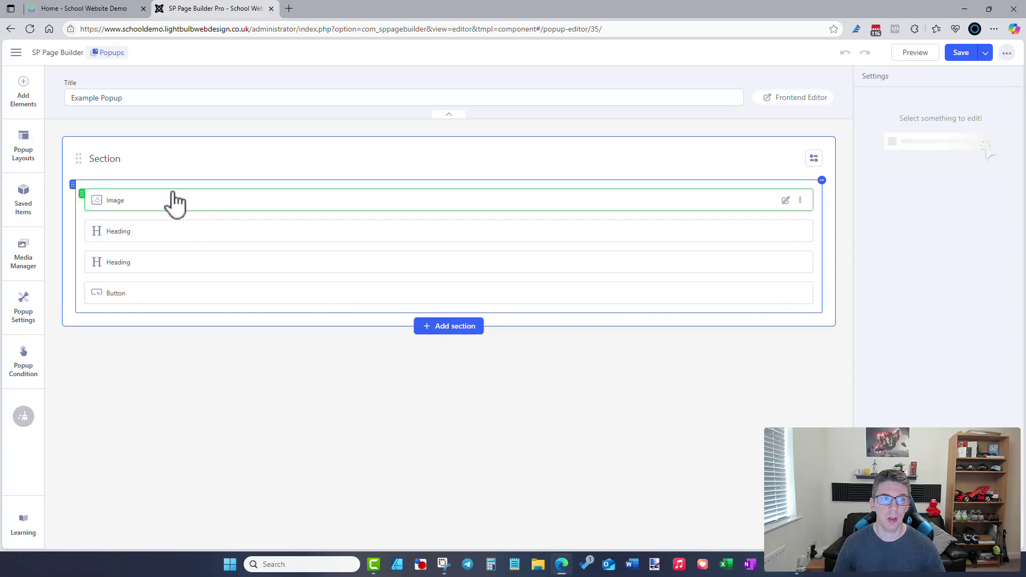
{"action": "left_click", "coordinate": [786, 201]}
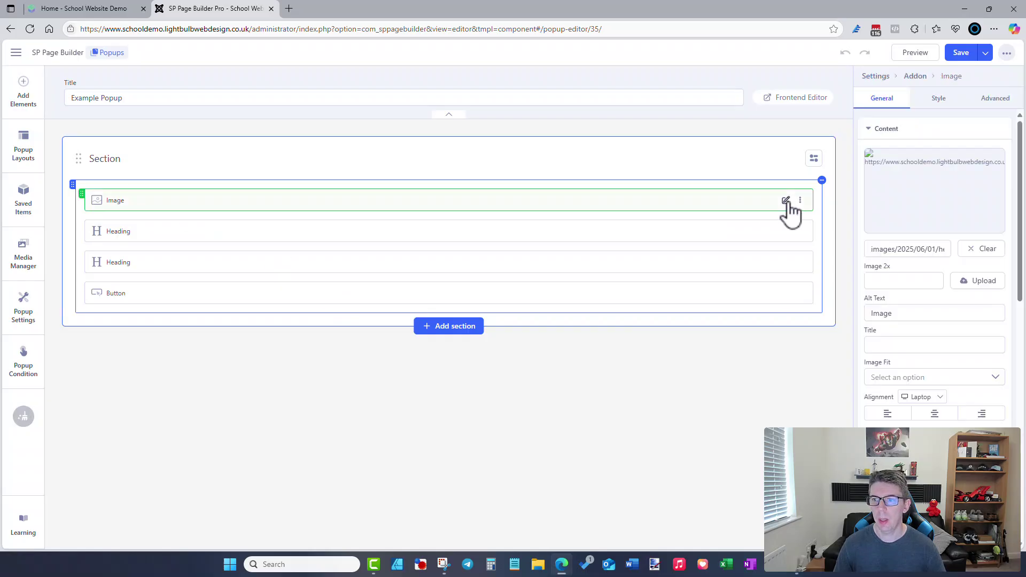
{"action": "left_click", "coordinate": [786, 231]}
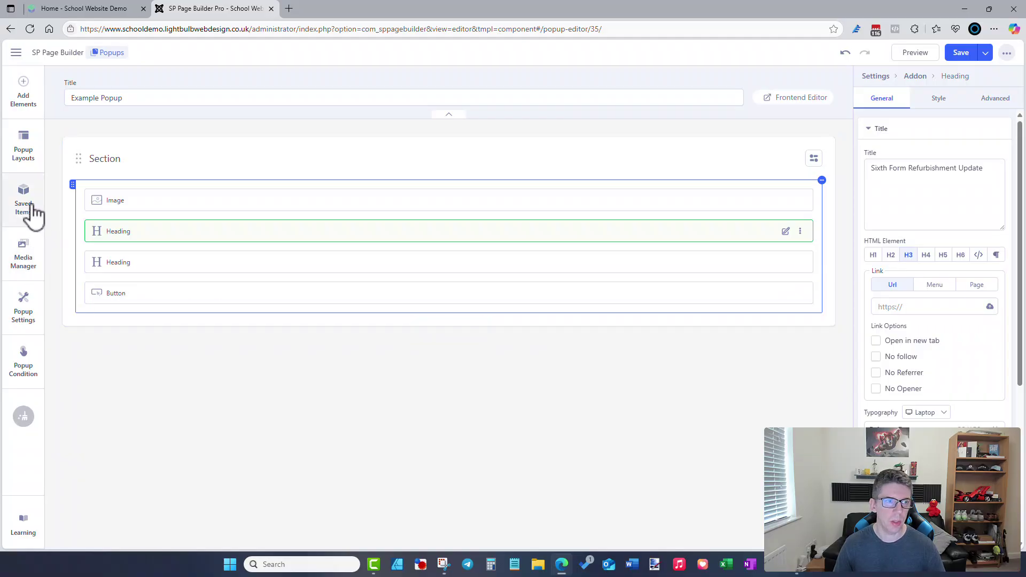
{"action": "left_click", "coordinate": [25, 369]}
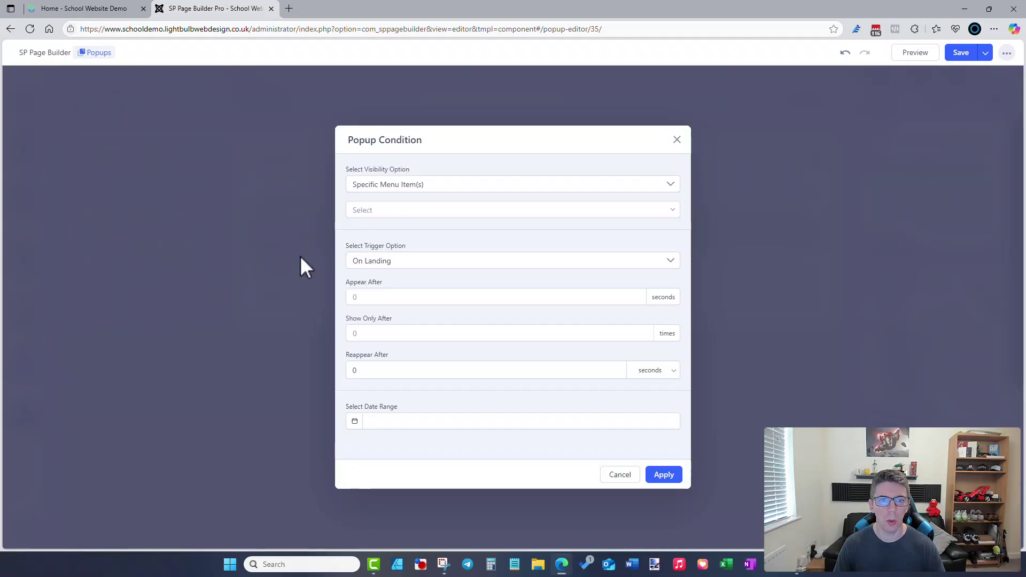
- Review visibility Specific Menu Item(s), trigger On Landing and Reappear After 0, then cancel
{"action": "left_click", "coordinate": [382, 187]}
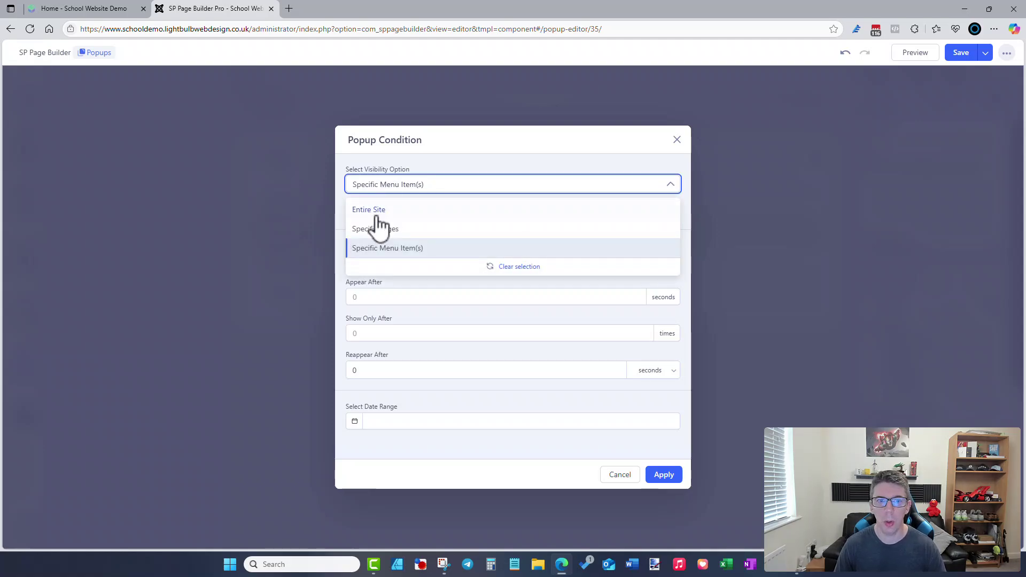
{"action": "left_click", "coordinate": [425, 172]}
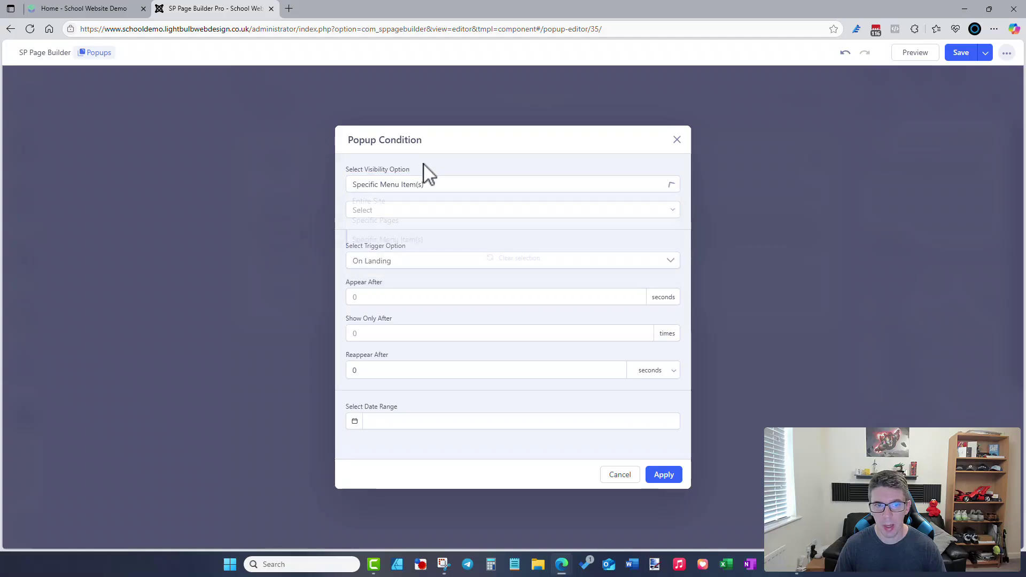
{"action": "left_click", "coordinate": [395, 263]}
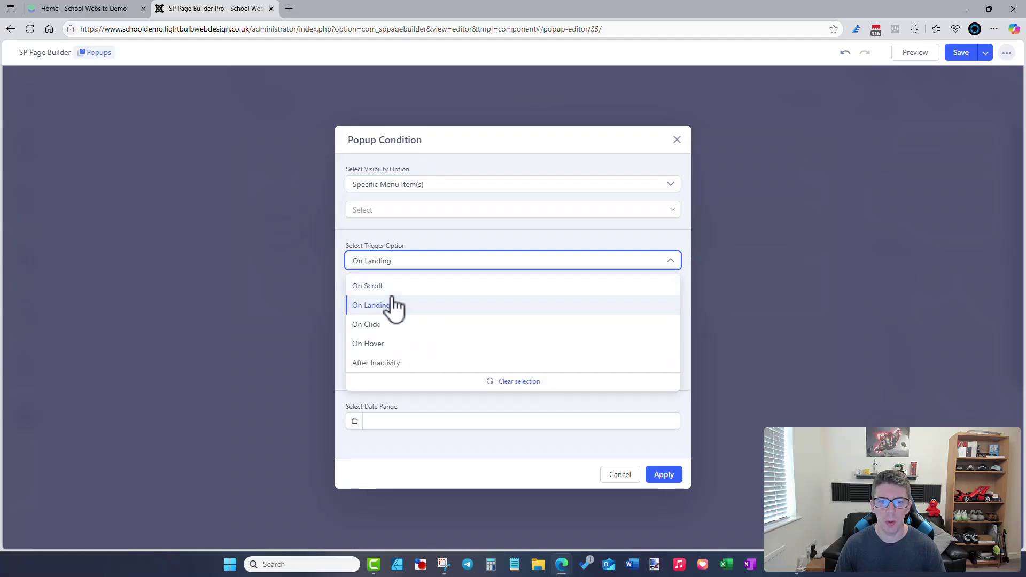
{"action": "left_click", "coordinate": [440, 236]}
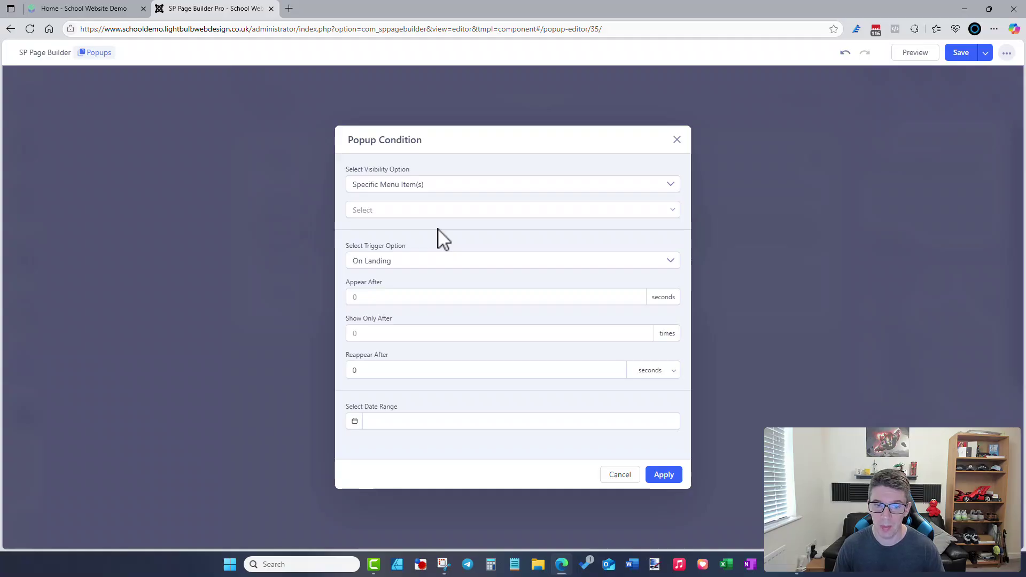
{"action": "double_click", "coordinate": [372, 369]}
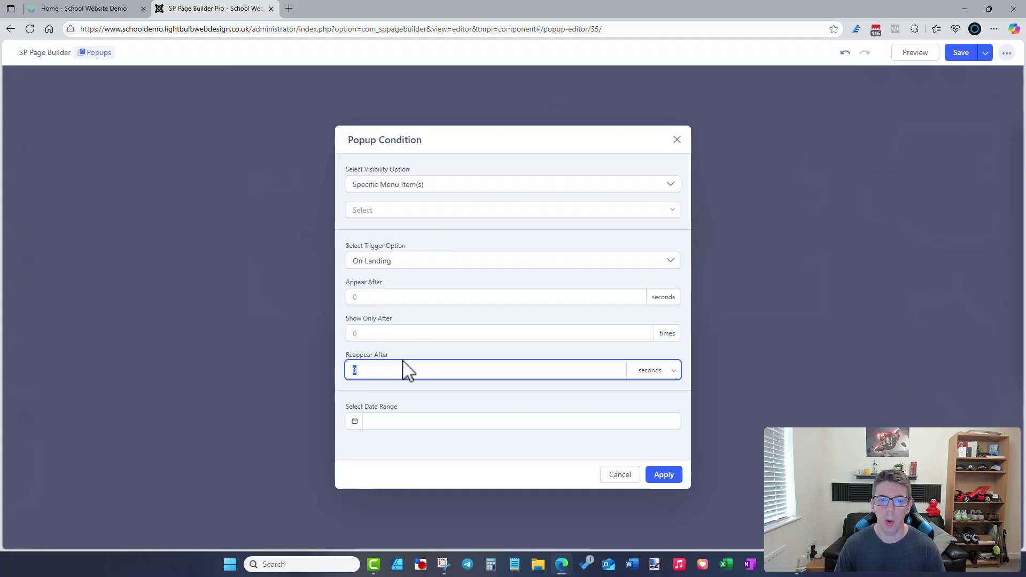
{"action": "left_click", "coordinate": [409, 353]}
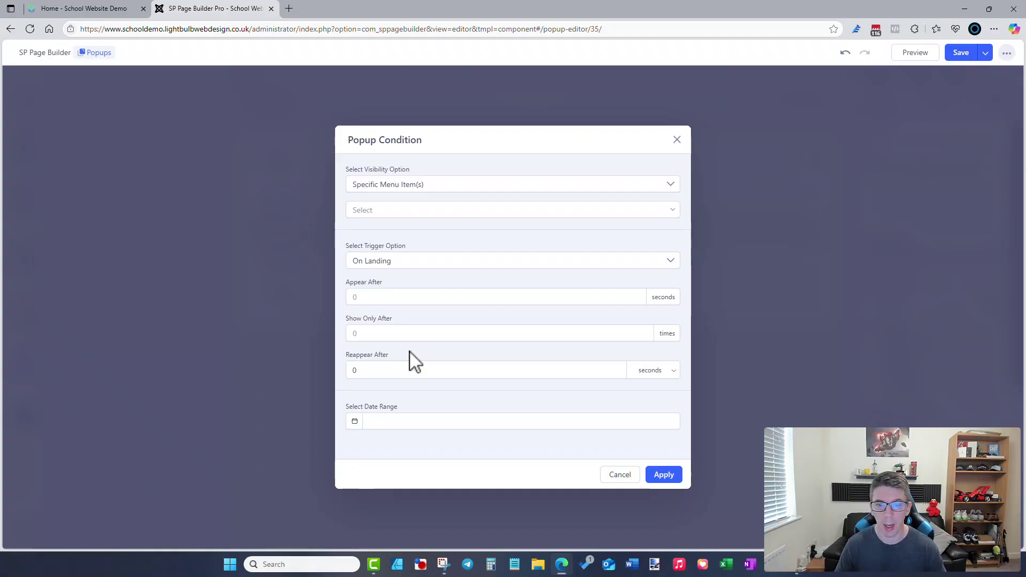
{"action": "left_click", "coordinate": [623, 484]}
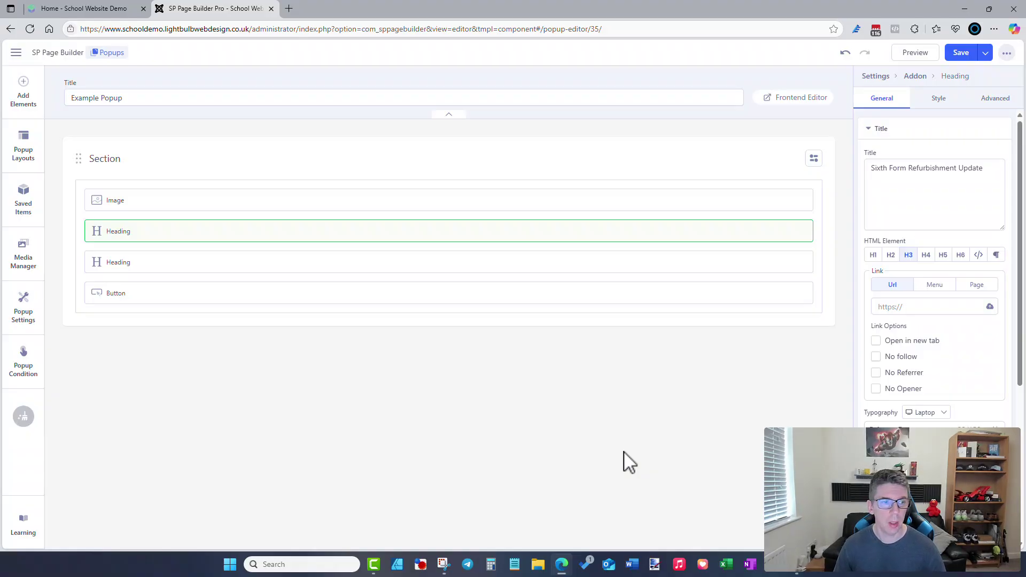
- Leave the popup editor via the ⋯ menu and switch to the Home - School Website Demo tab
{"action": "left_click", "coordinate": [1006, 55]}
{"action": "left_click", "coordinate": [964, 88]}
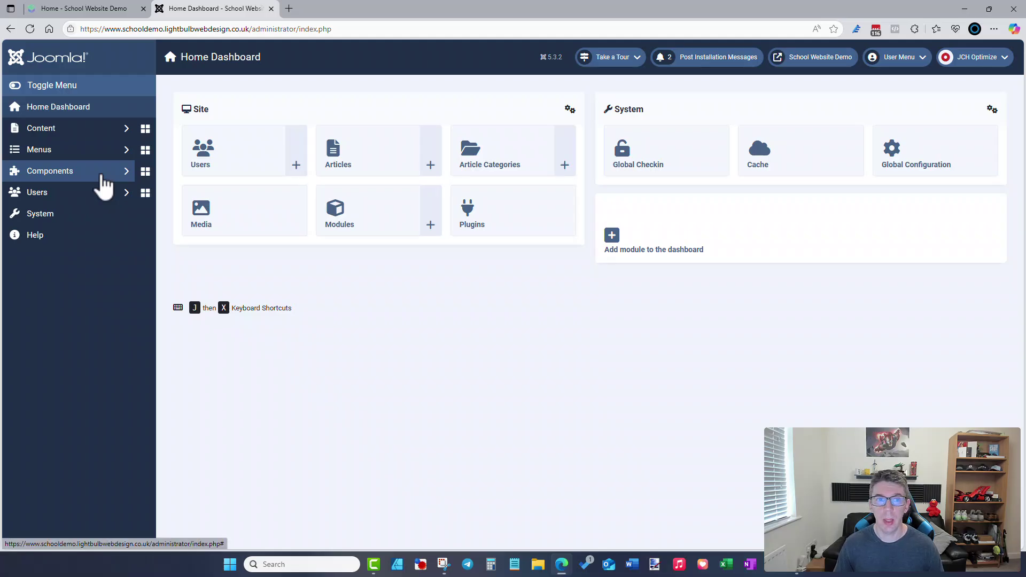
{"action": "left_click", "coordinate": [96, 11]}
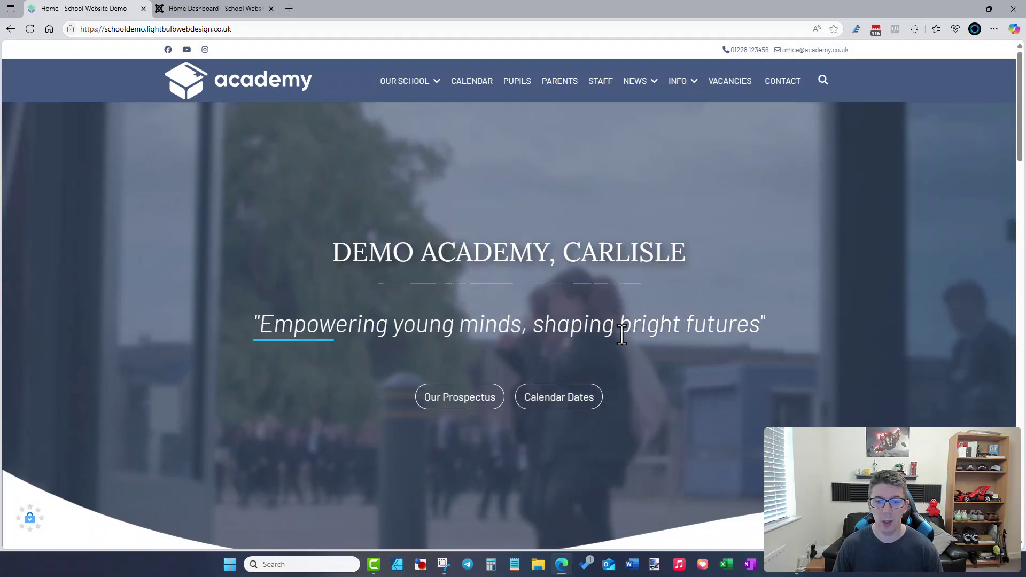
- Scroll the homepage past the hero banner to the academy introduction
{"action": "scroll", "coordinate": [622, 335], "scroll_direction": "down", "scroll_amount": 2}
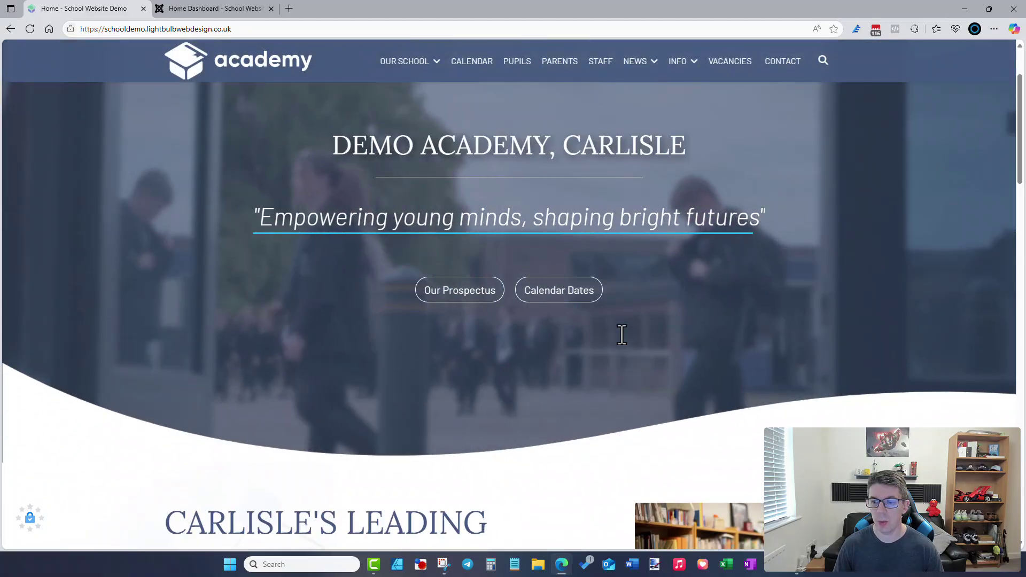
{"action": "scroll", "coordinate": [622, 335], "scroll_direction": "down", "scroll_amount": 1}
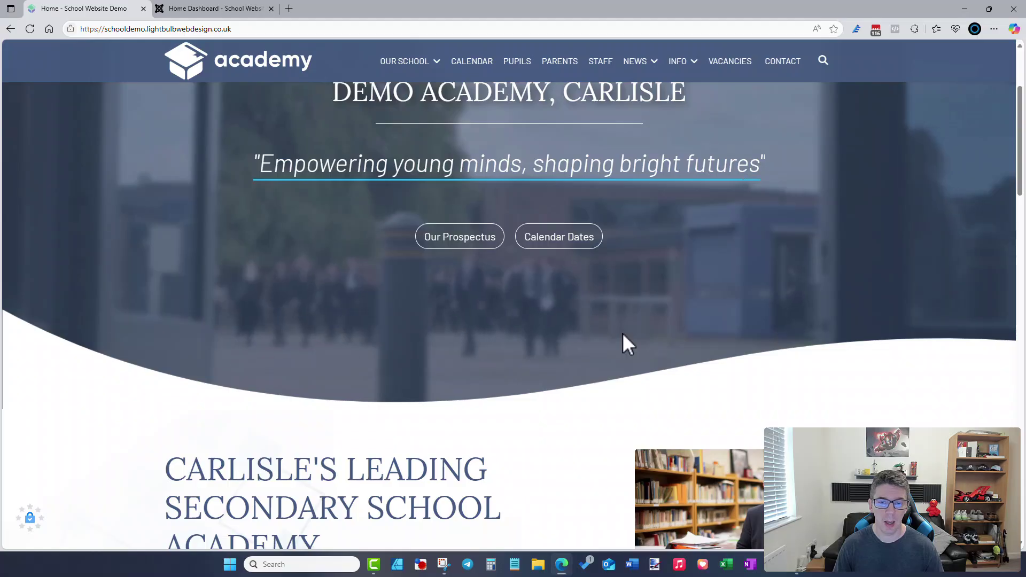
{"action": "scroll", "coordinate": [622, 333], "scroll_direction": "down", "scroll_amount": 2}
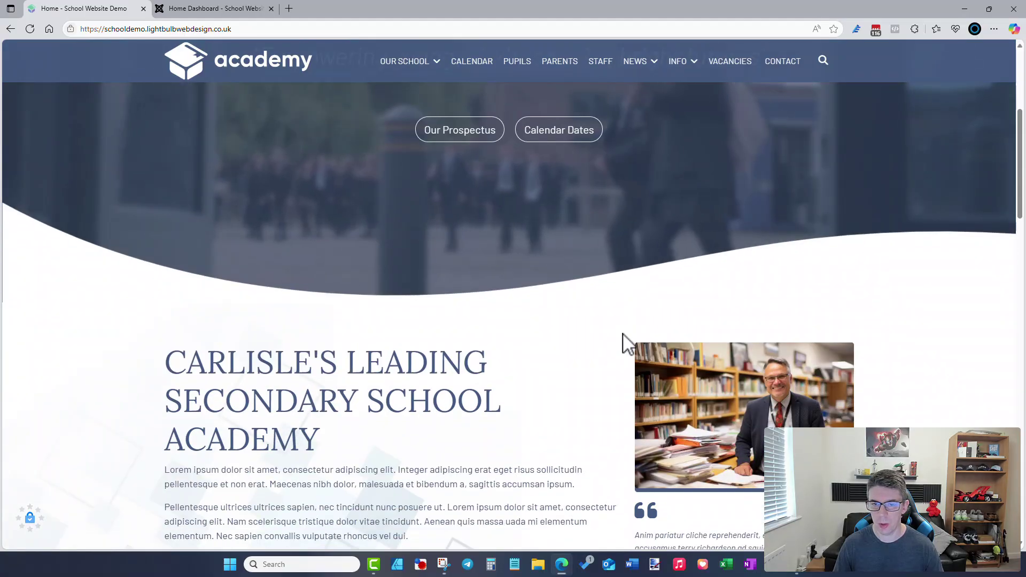